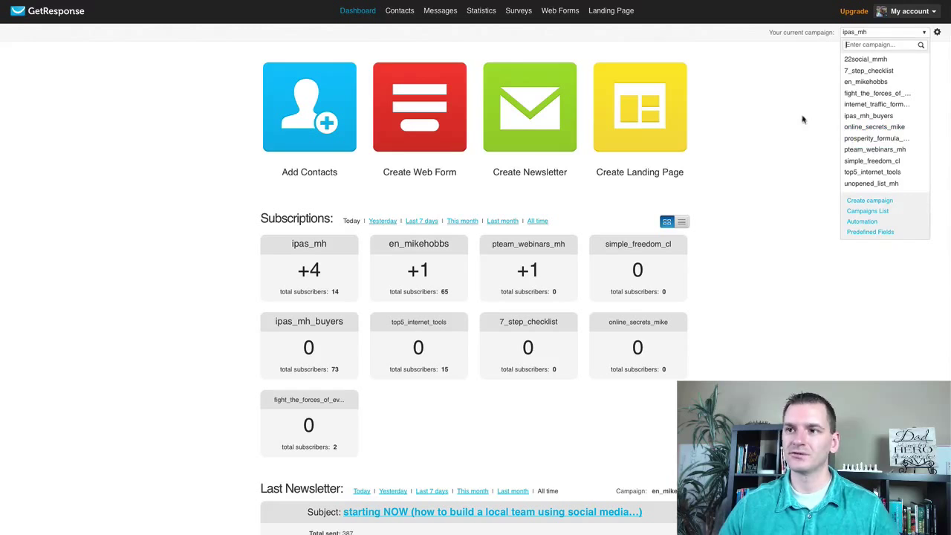
{"action": "left_click", "coordinate": [780, 117]}
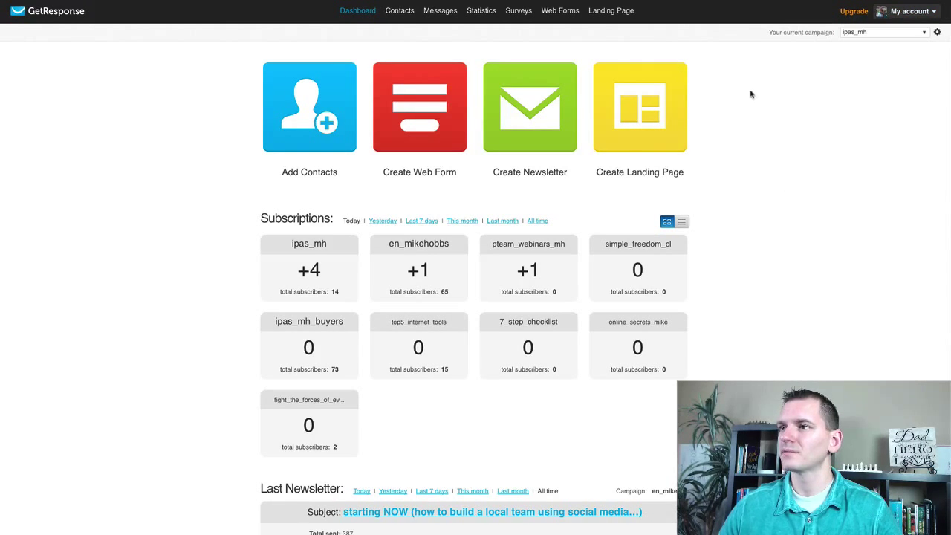
{"action": "left_click", "coordinate": [356, 12]}
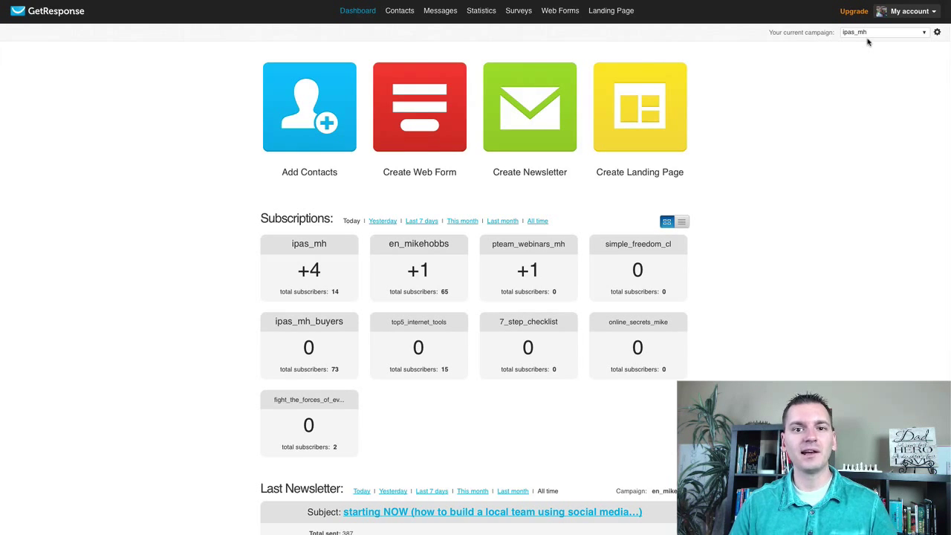
- Create a new campaign named optin_giveaway_mmh
{"action": "left_click", "coordinate": [925, 33]}
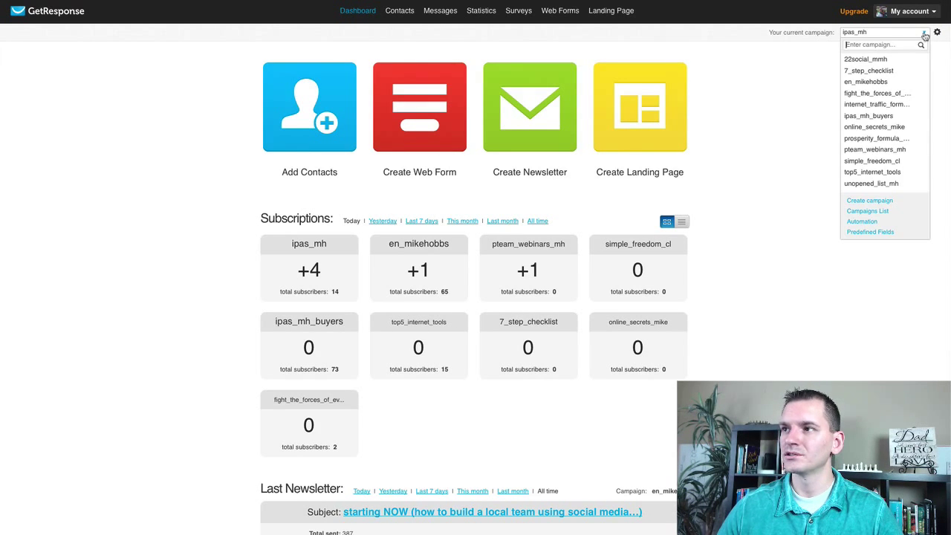
{"action": "left_click", "coordinate": [863, 202]}
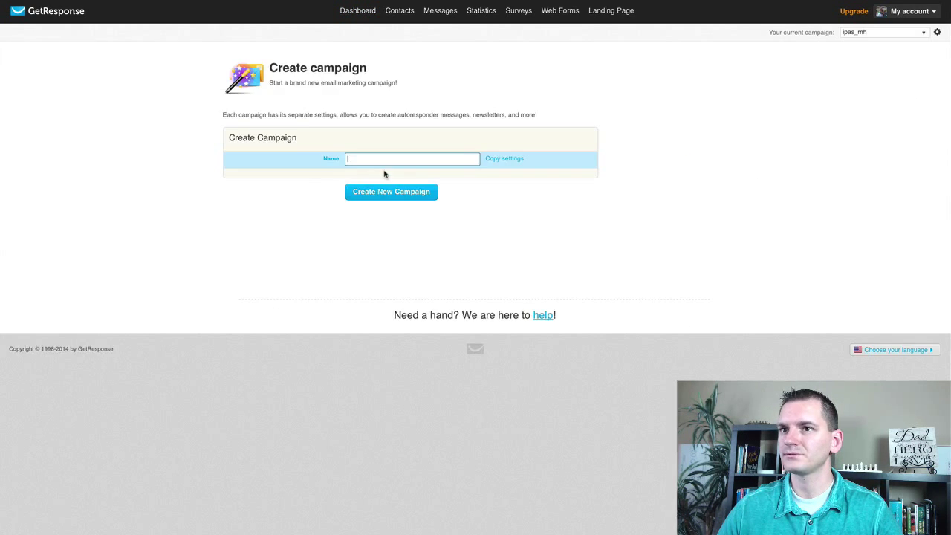
{"action": "left_click", "coordinate": [361, 159]}
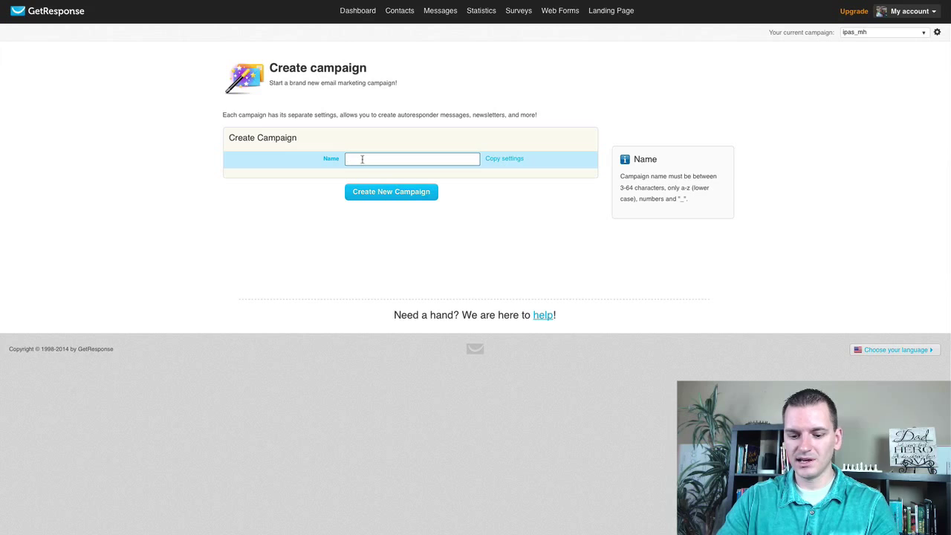
{"action": "type", "text": "optin_giv"}
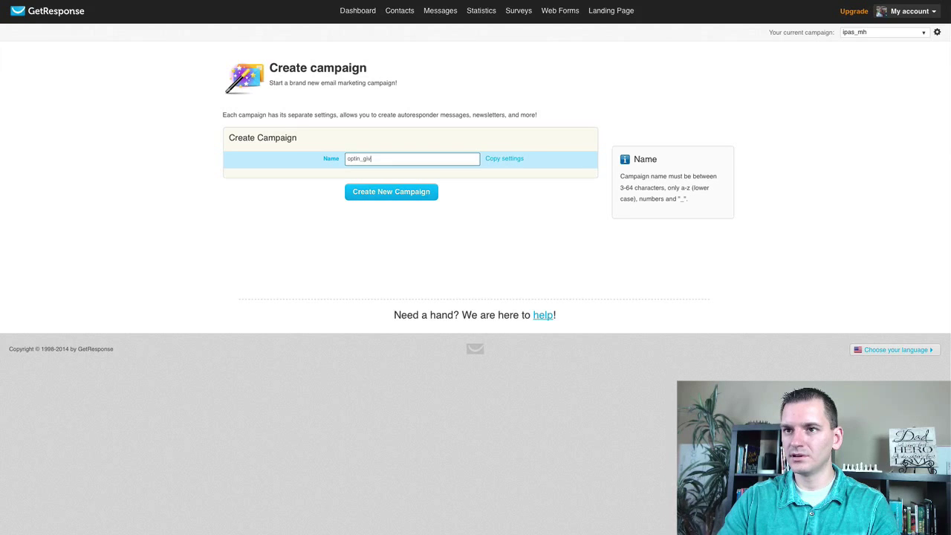
{"action": "type", "text": "eaway_mmh"}
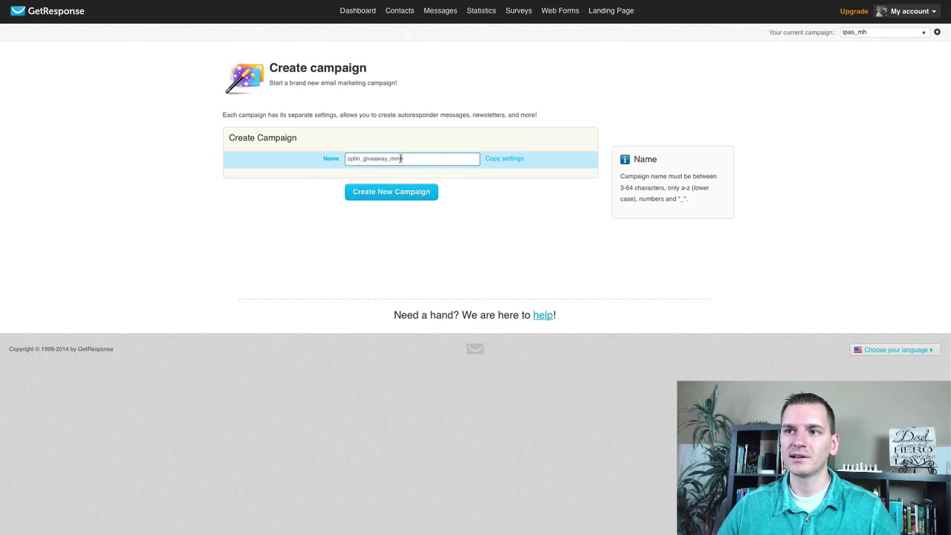
{"action": "left_click", "coordinate": [393, 194]}
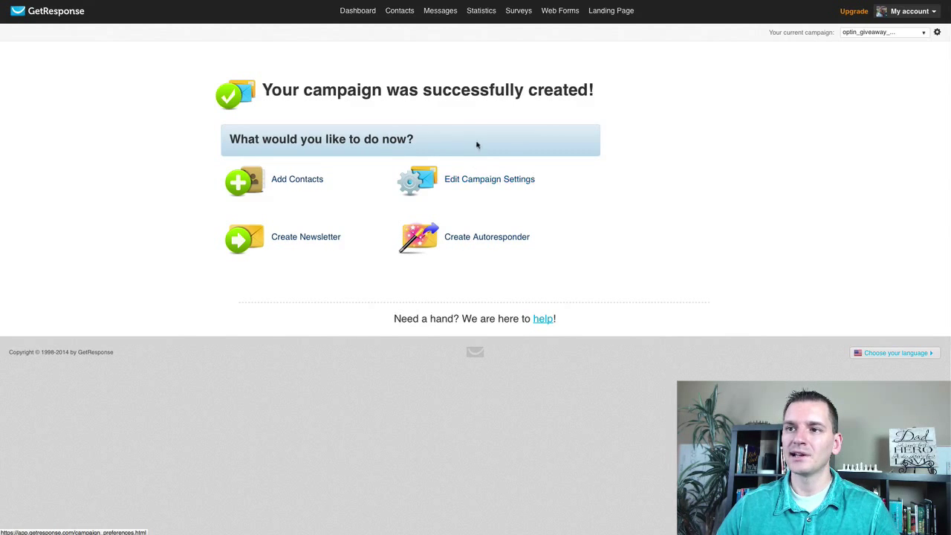
- Turn off confirmed opt-in for email subscriptions and web subscriptions in the new campaign's permission settings
{"action": "left_click", "coordinate": [497, 186]}
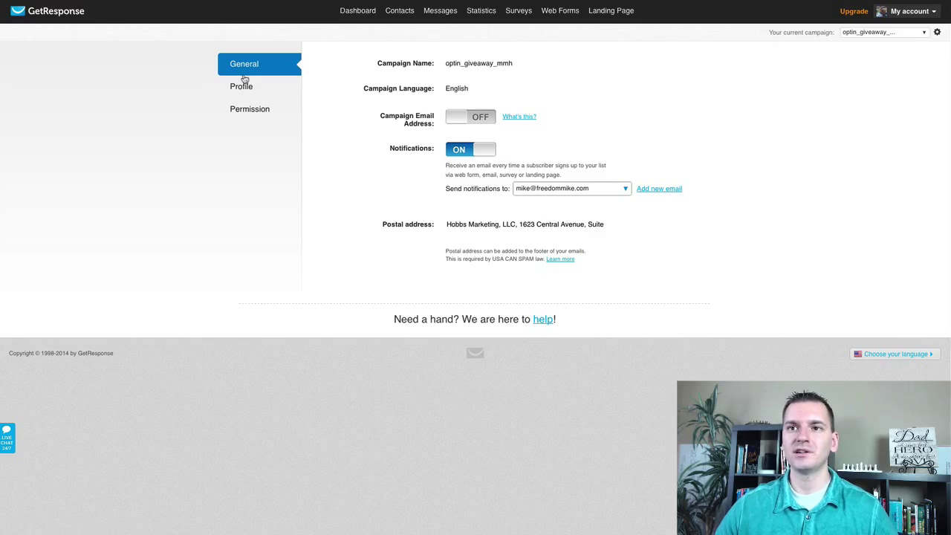
{"action": "left_click", "coordinate": [251, 113]}
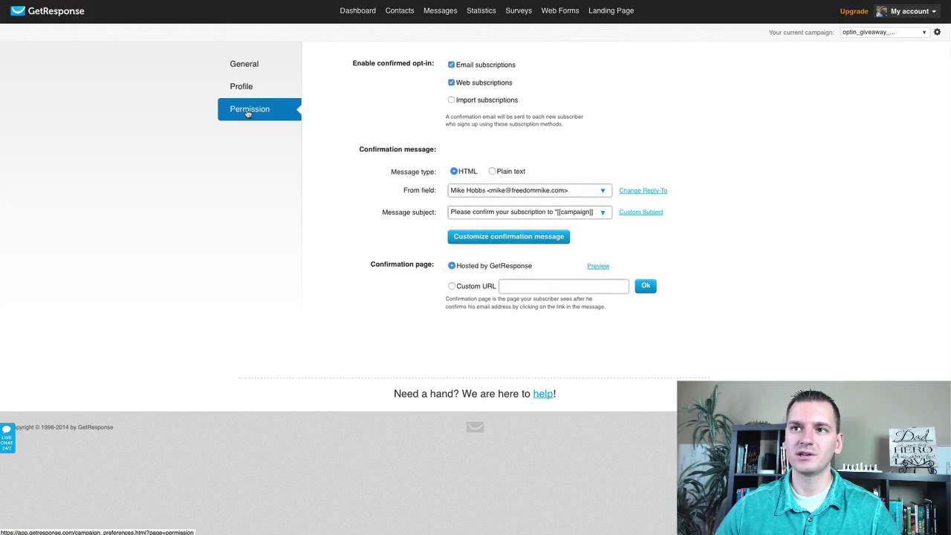
{"action": "left_click", "coordinate": [453, 65]}
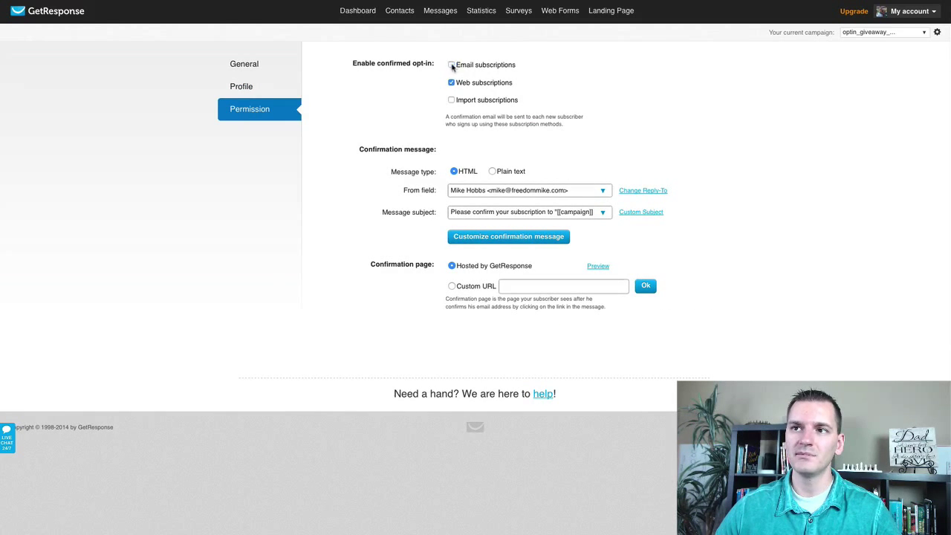
{"action": "left_click", "coordinate": [453, 83]}
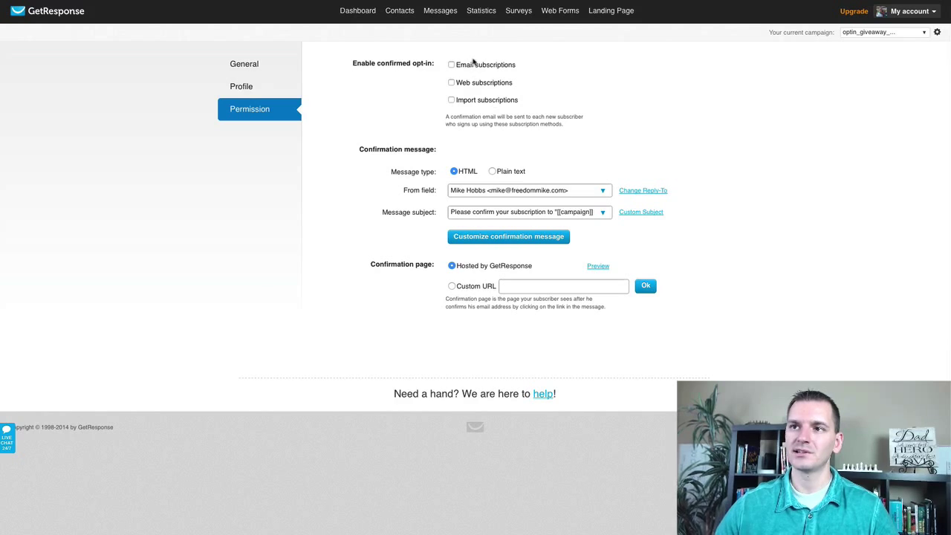
- Review the campaign's profile and general settings, and return to its permission settings
{"action": "left_click", "coordinate": [260, 90]}
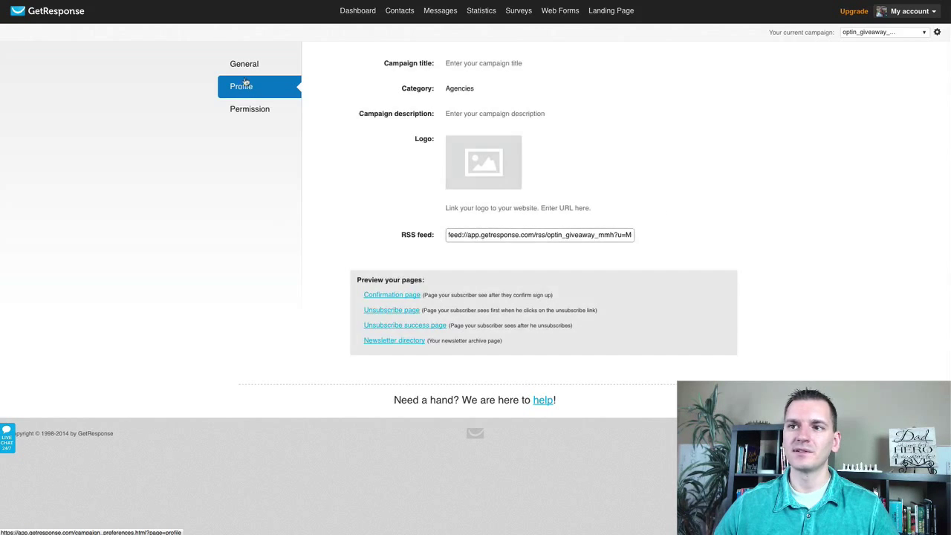
{"action": "left_click", "coordinate": [242, 63]}
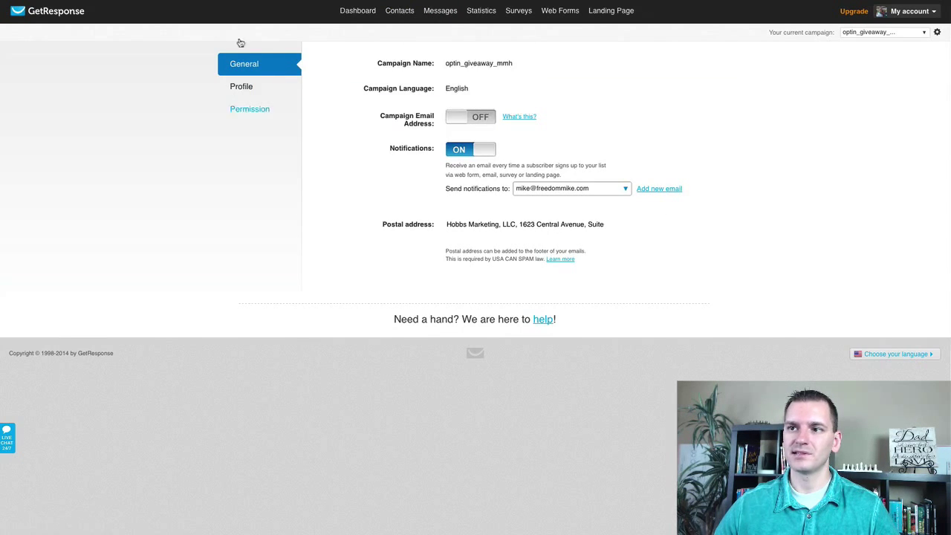
{"action": "left_click", "coordinate": [254, 112]}
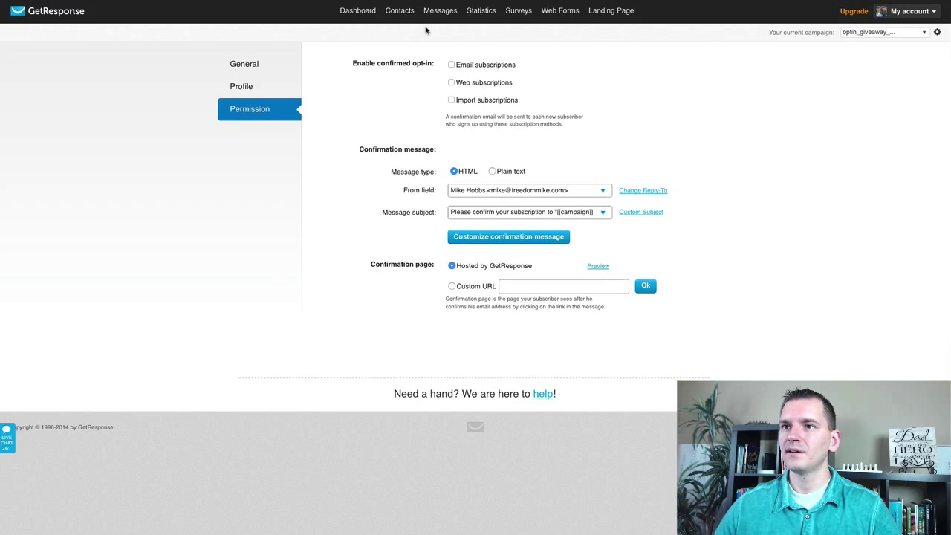
- Start a time-based autoresponder for day 0 of the optin_giveaway_mmh campaign and begin a new email for it
{"action": "mouse_move", "coordinate": [430, 19]}
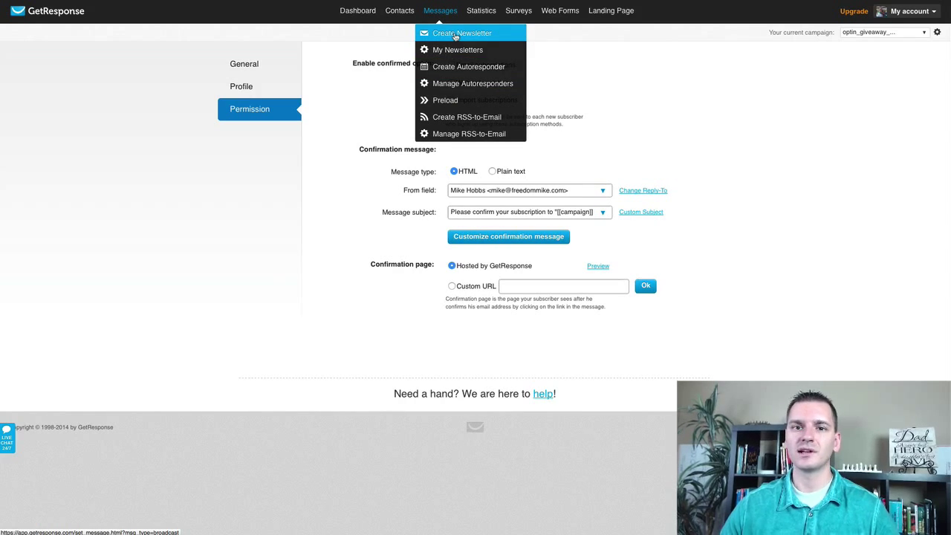
{"action": "left_click", "coordinate": [446, 69]}
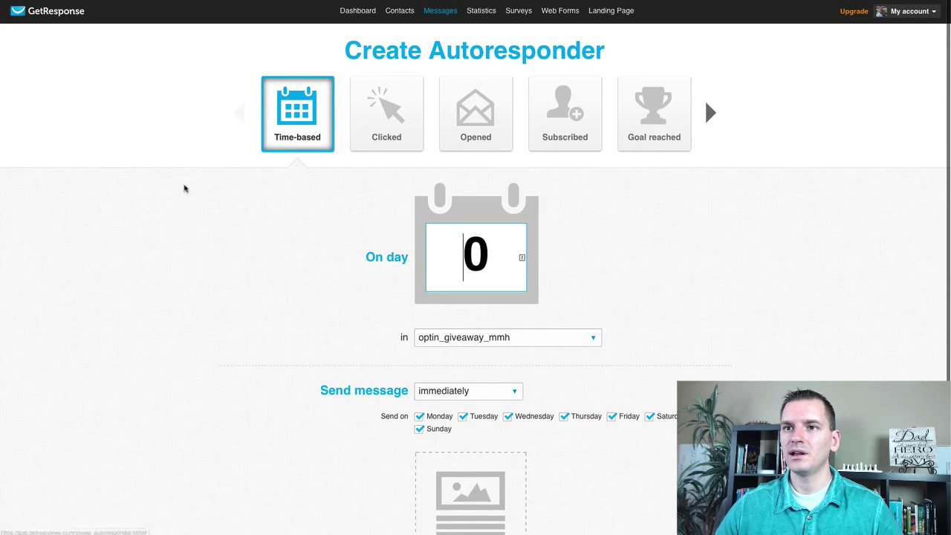
{"action": "scroll", "coordinate": [300, 208], "scroll_direction": "down", "scroll_amount": 1}
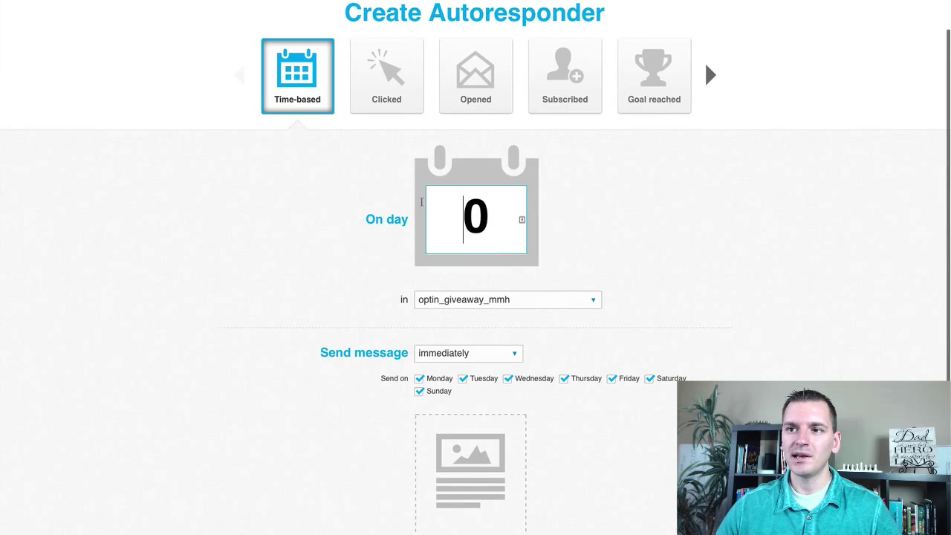
{"action": "double_click", "coordinate": [467, 215]}
{"action": "left_click", "coordinate": [298, 227]}
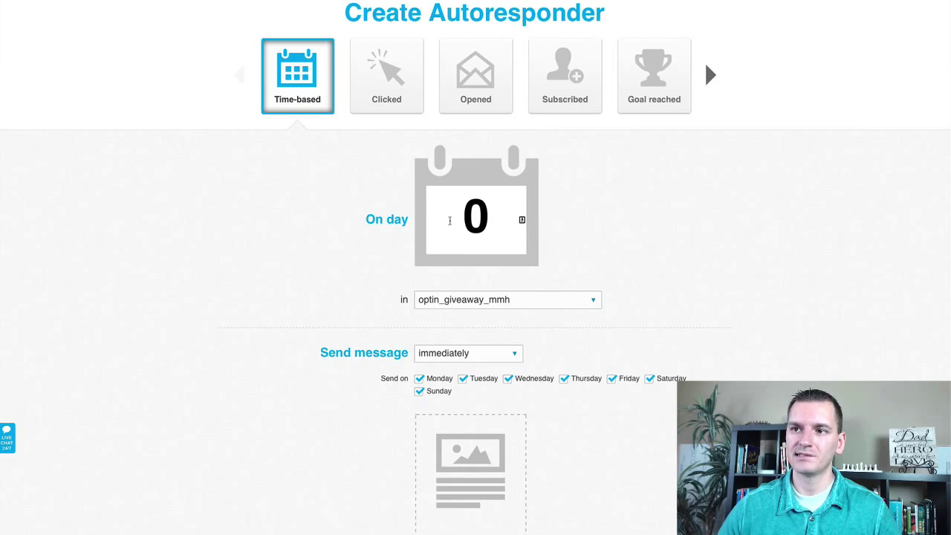
{"action": "scroll", "coordinate": [364, 225], "scroll_direction": "down", "scroll_amount": 3}
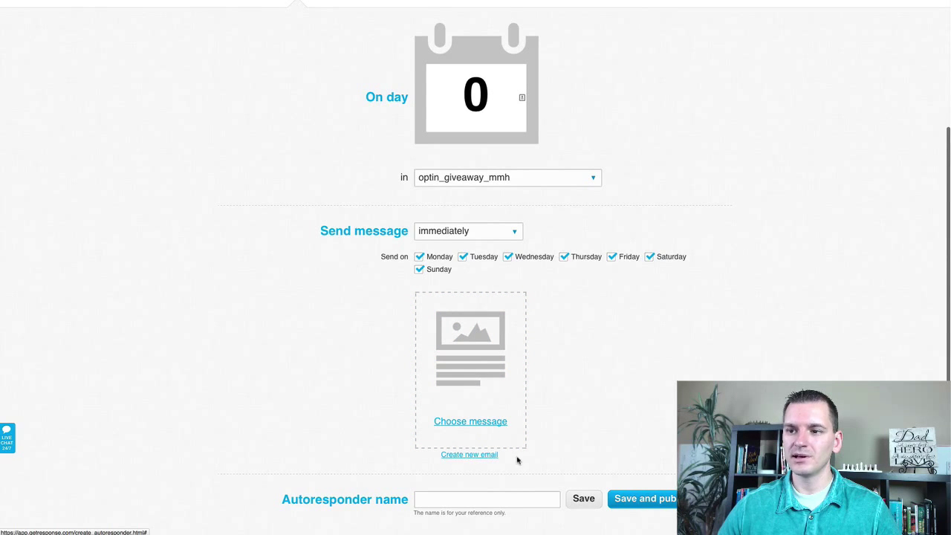
{"action": "left_click", "coordinate": [466, 455]}
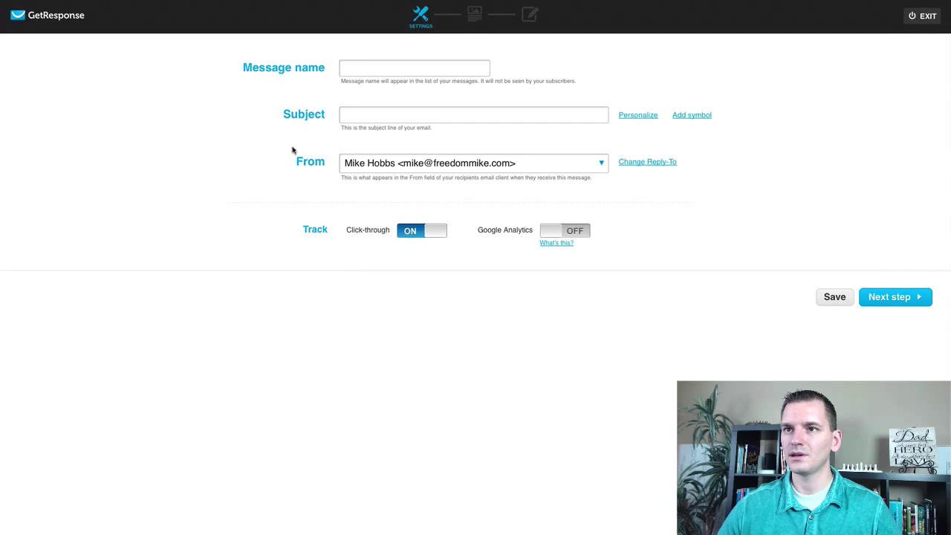
- Name the autoresponder message "First Email"
{"action": "left_click", "coordinate": [363, 67]}
{"action": "type", "text": "first Email"}
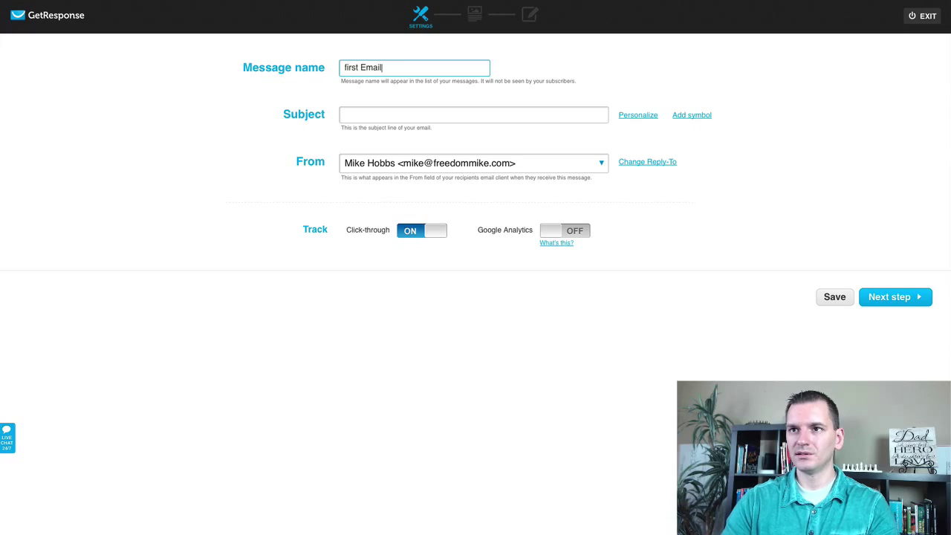
{"action": "left_click", "coordinate": [340, 68]}
{"action": "key", "text": "Delete"}
{"action": "type", "text": "F"}
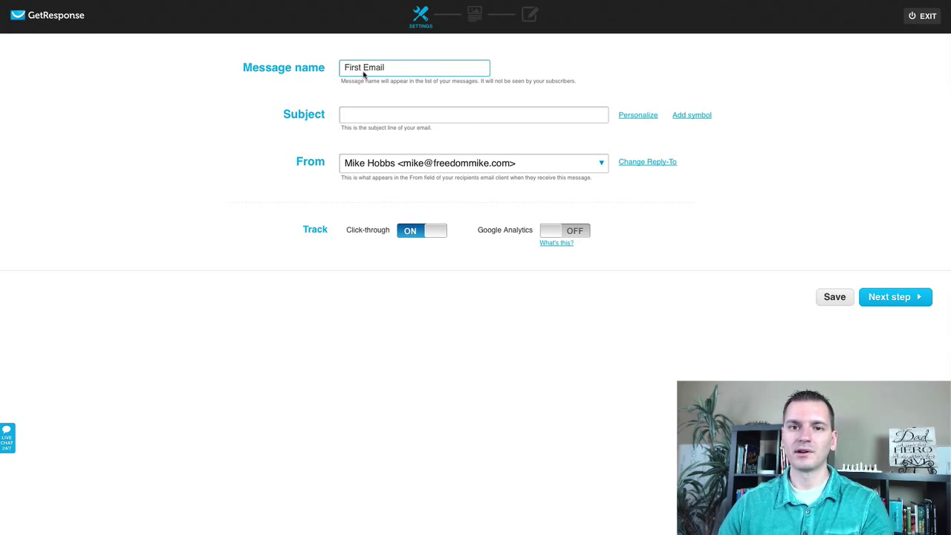
- Enter "Your free gift is inside!" as the email's subject line
{"action": "left_click", "coordinate": [376, 116]}
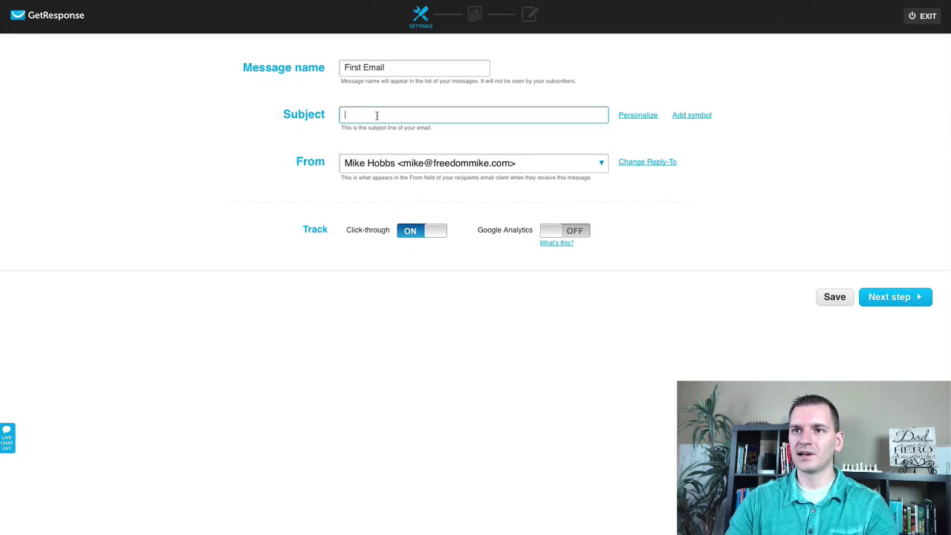
{"action": "type", "text": "Here is your free"}
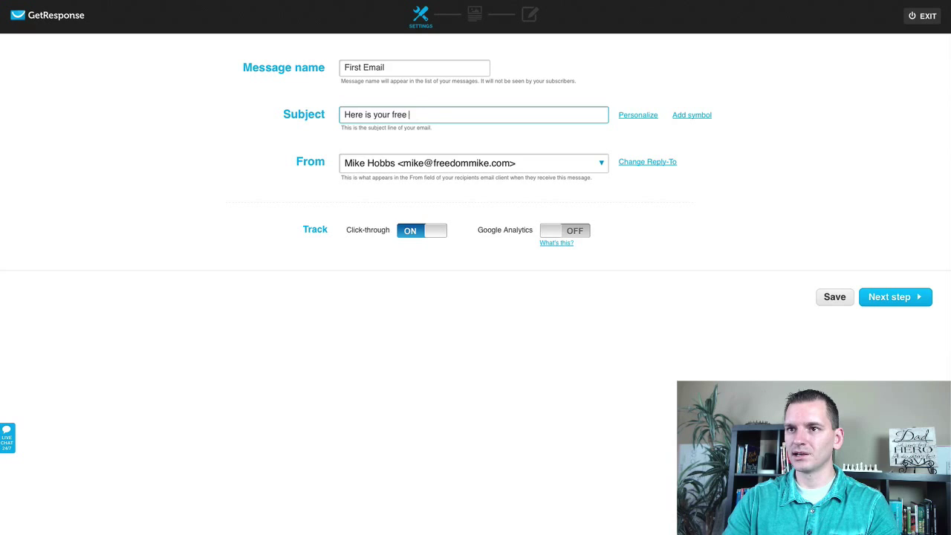
{"action": "key", "text": "BackSpace"}
{"action": "key", "text": "BackSpace"}
{"action": "key", "text": "BackSpace"}
{"action": "key", "text": "BackSpace"}
{"action": "key", "text": "BackSpace"}
{"action": "key", "text": "ctrl+a"}
{"action": "type", "text": "Y"}
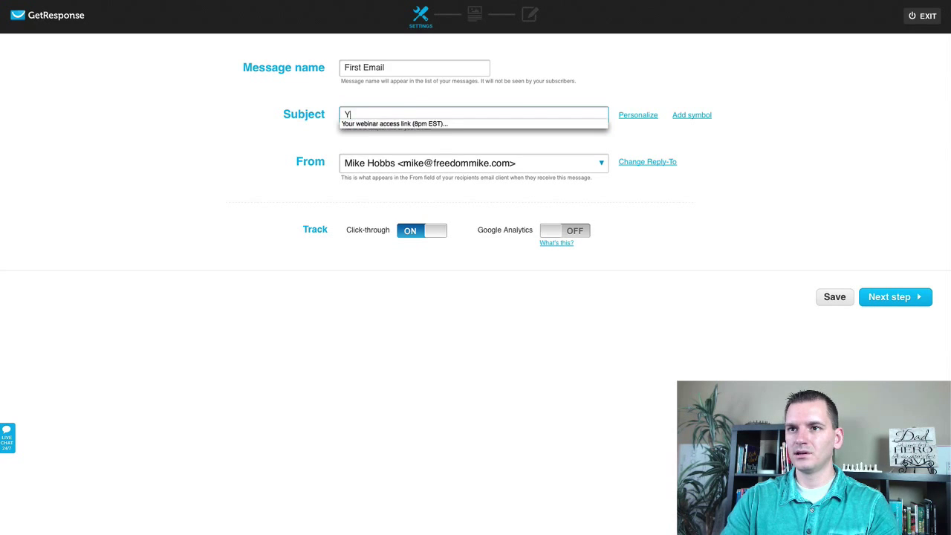
{"action": "type", "text": "our free g"}
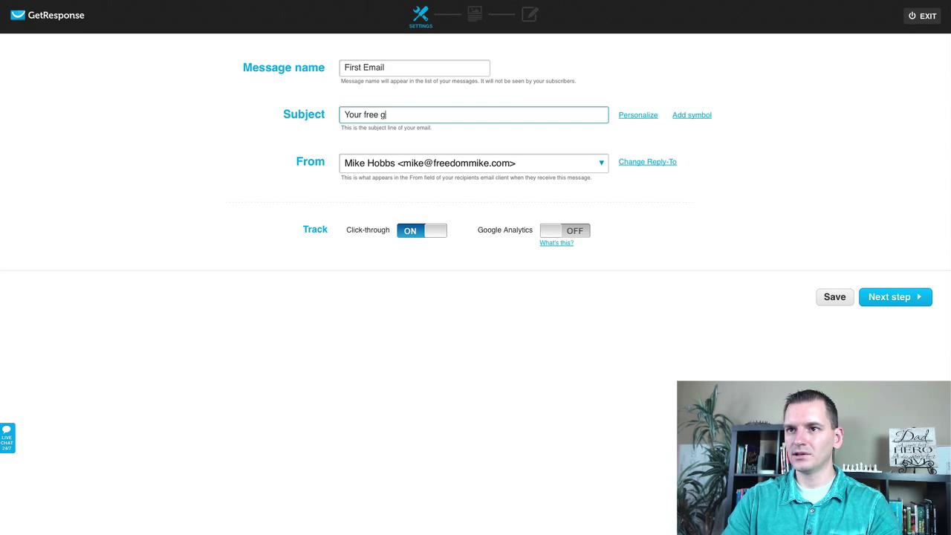
{"action": "type", "text": "ift is inside!"}
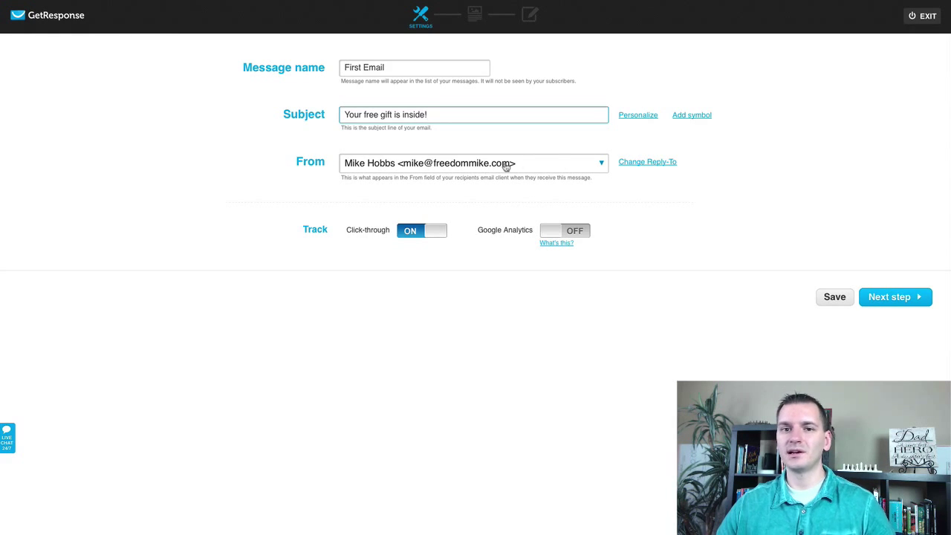
- Look through the available sender addresses for the email without changing the selected one
{"action": "left_click", "coordinate": [556, 164]}
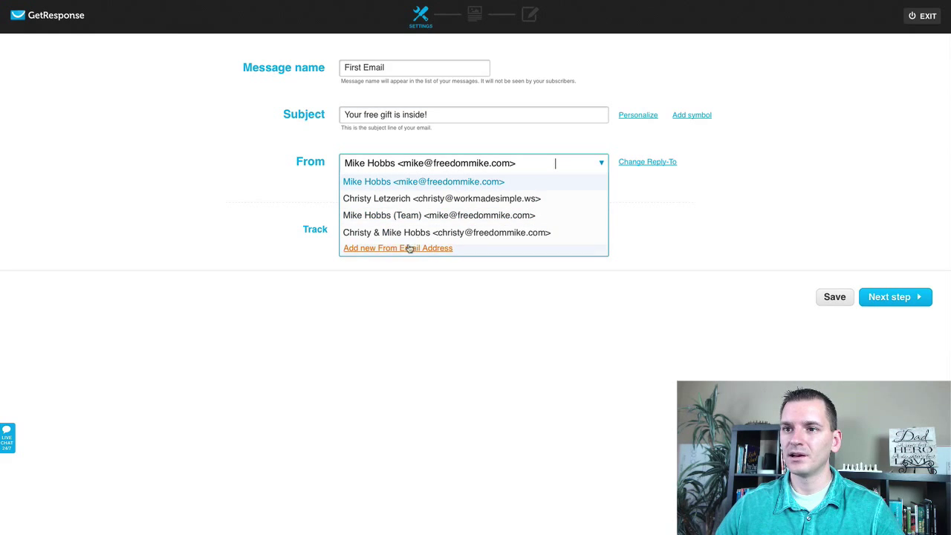
{"action": "left_click", "coordinate": [315, 179]}
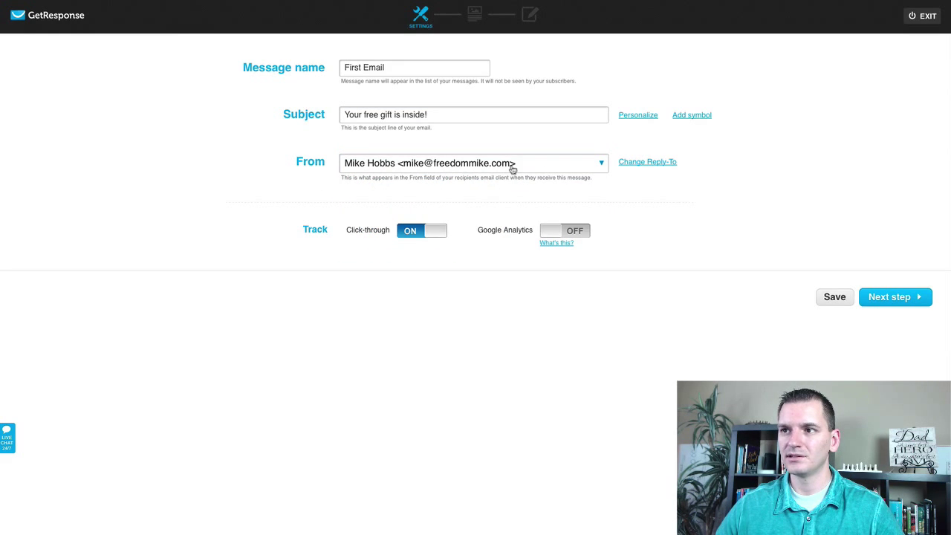
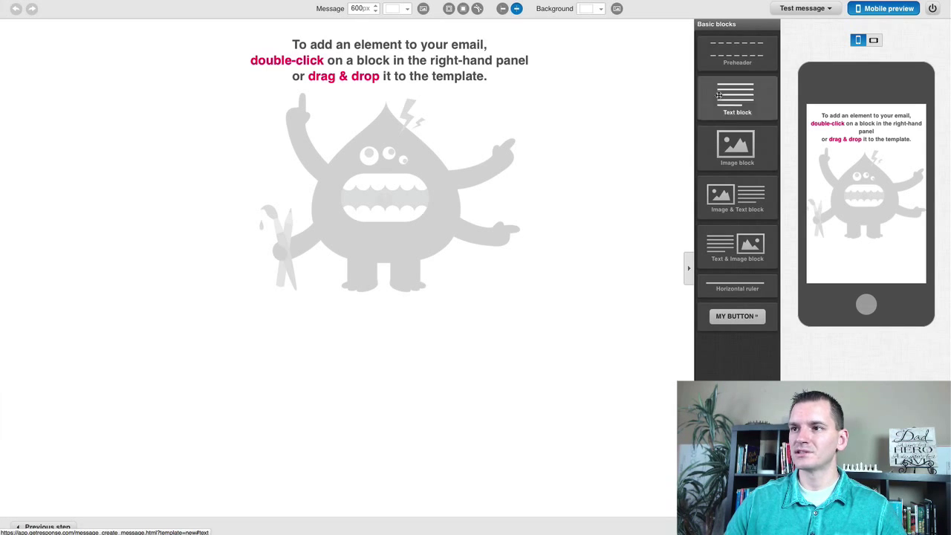
- Add a text block to the email and replace its placeholder text with "Here is where you type your email!", followed by a new line
{"action": "left_click_drag", "start_coordinate": [730, 103], "coordinate": [401, 104]}
{"action": "left_click", "coordinate": [340, 68]}
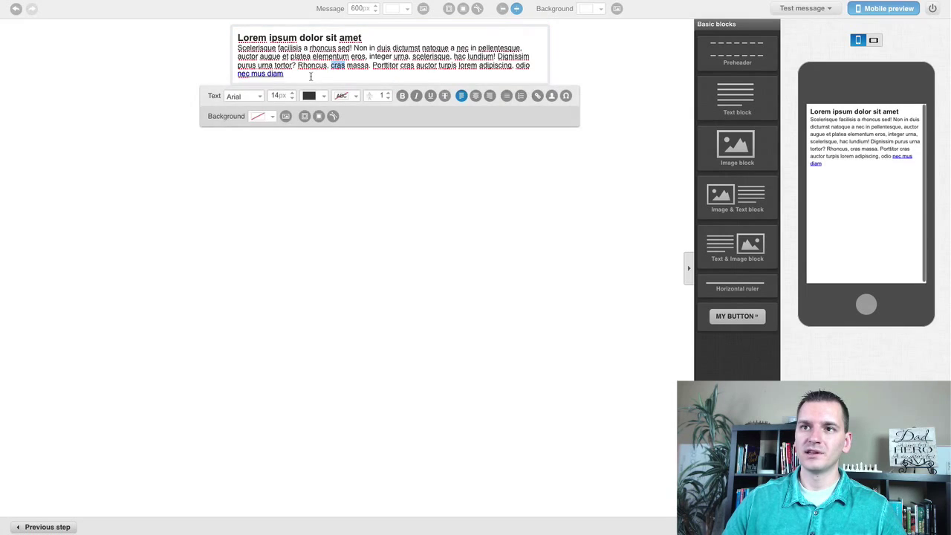
{"action": "key", "text": "ctrl+a"}
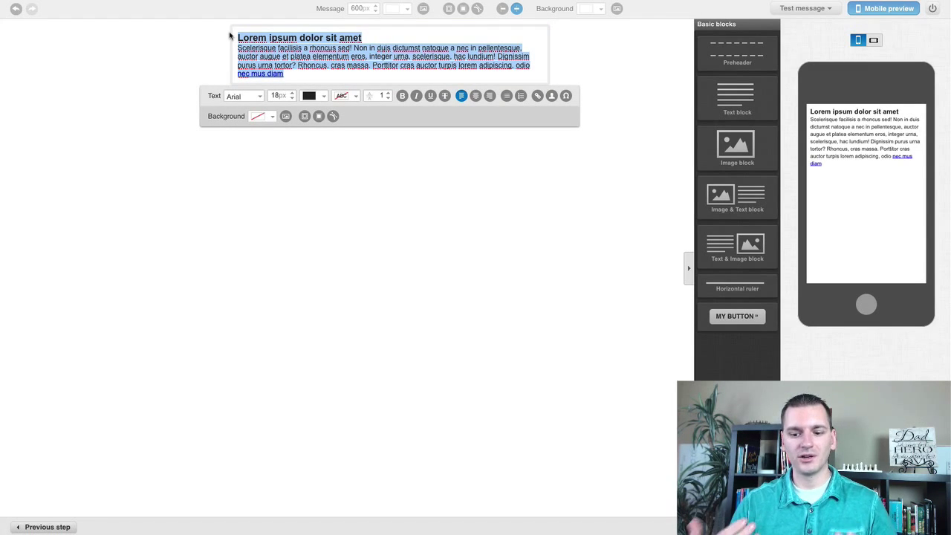
{"action": "key", "text": "BackSpace"}
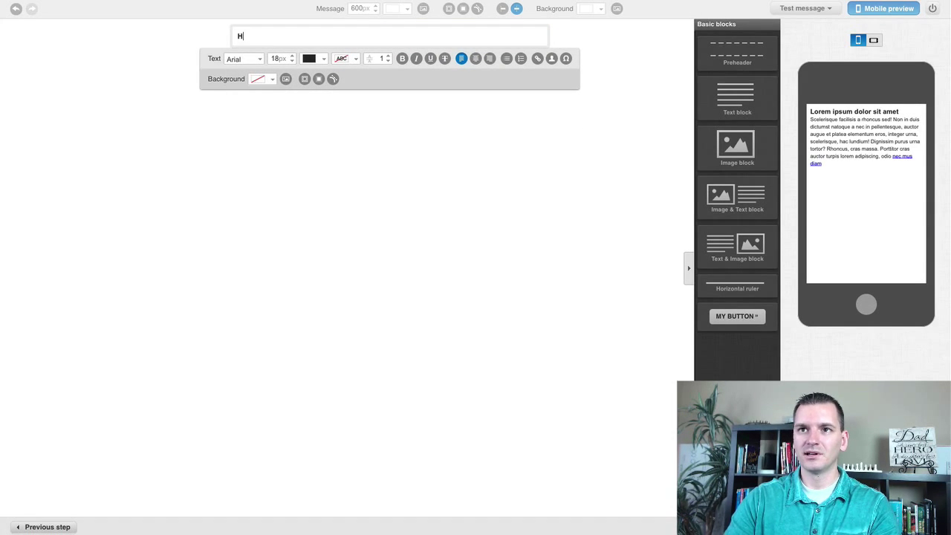
{"action": "type", "text": "Here is wh"}
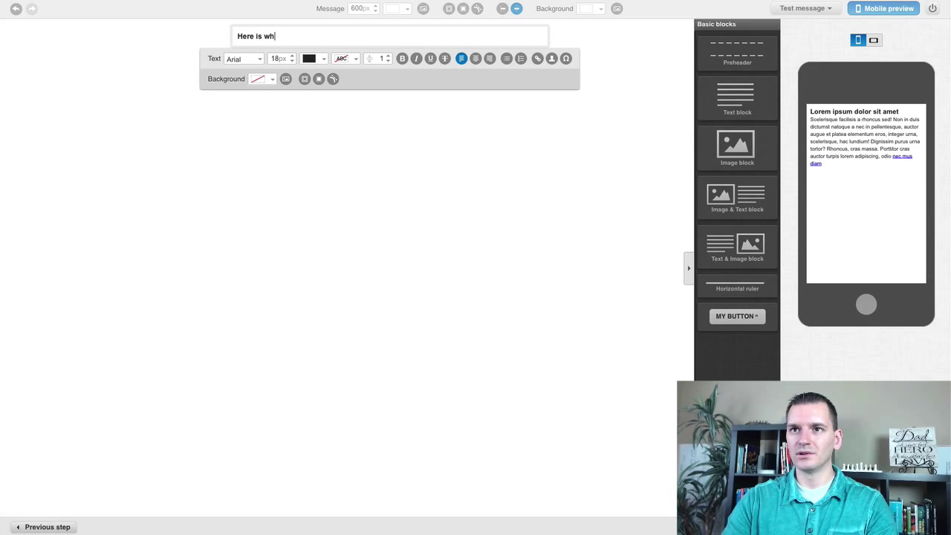
{"action": "type", "text": "ere you typ"}
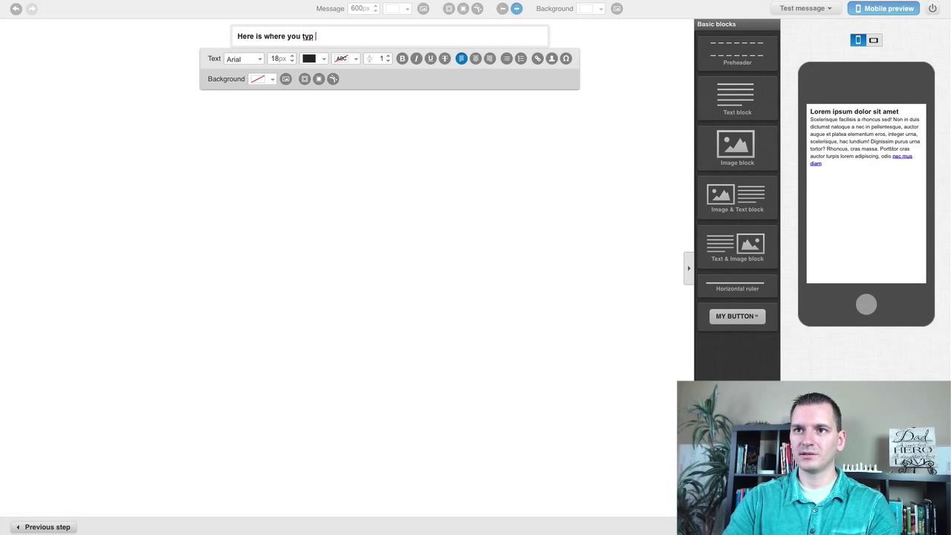
{"action": "type", "text": "e your email!"}
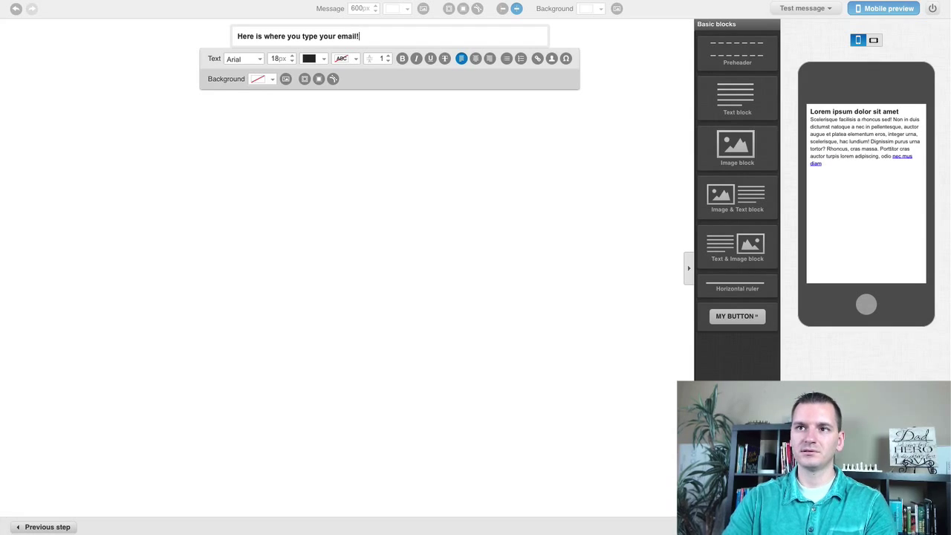
{"action": "key", "text": "Return"}
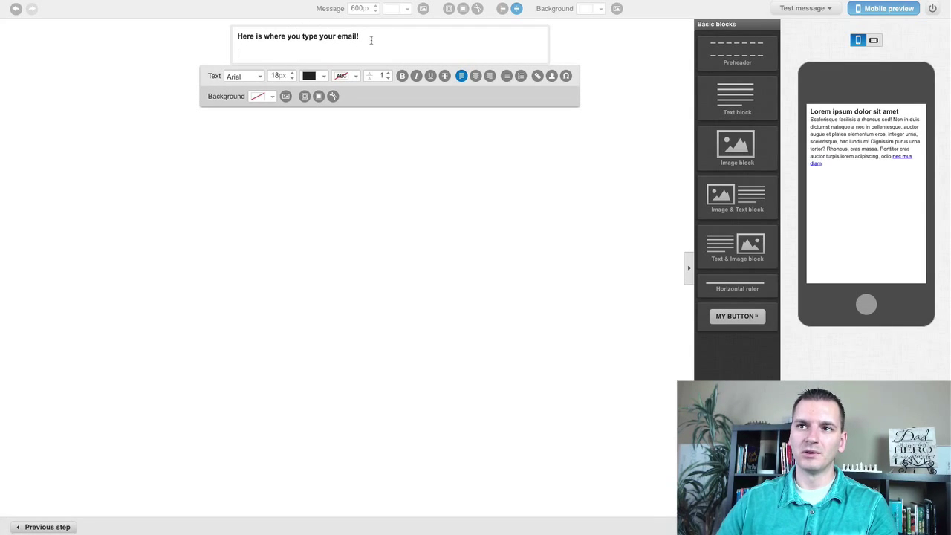
- Remove the bold formatting from the line "Here is where you type your email!"
{"action": "left_click_drag", "start_coordinate": [362, 36], "coordinate": [236, 36]}
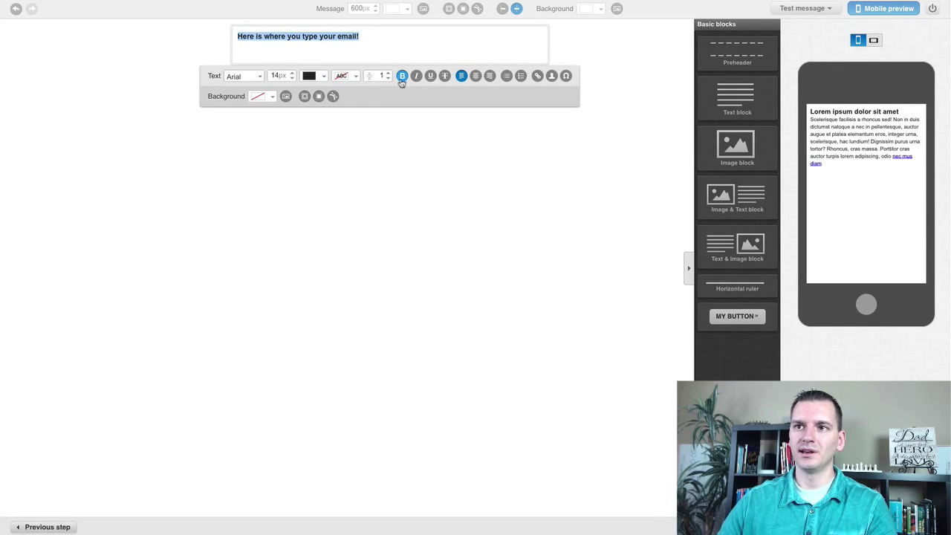
{"action": "left_click", "coordinate": [401, 80]}
{"action": "left_click", "coordinate": [330, 50]}
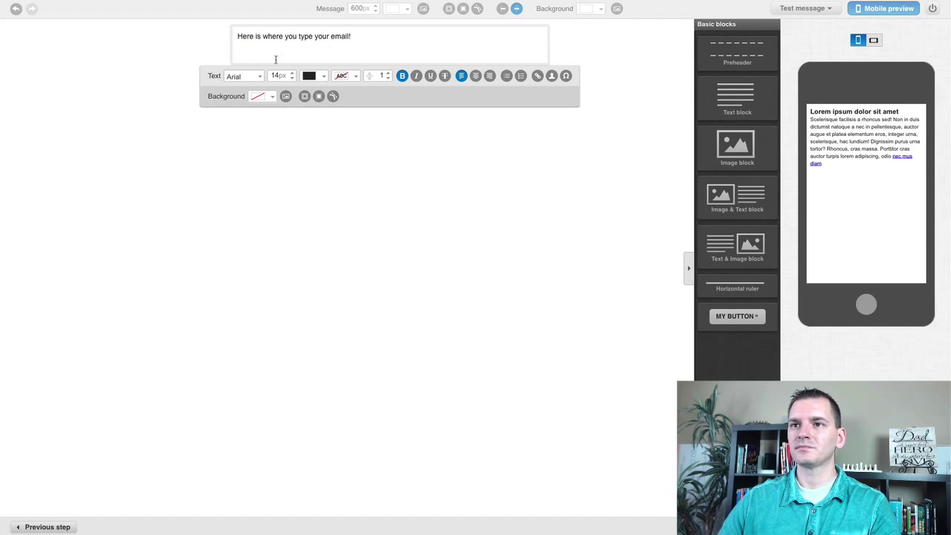
- Below the first line, add "more" and "text" on separate lines, then "goes Here!" after a blank line
{"action": "type", "text": "mor"}
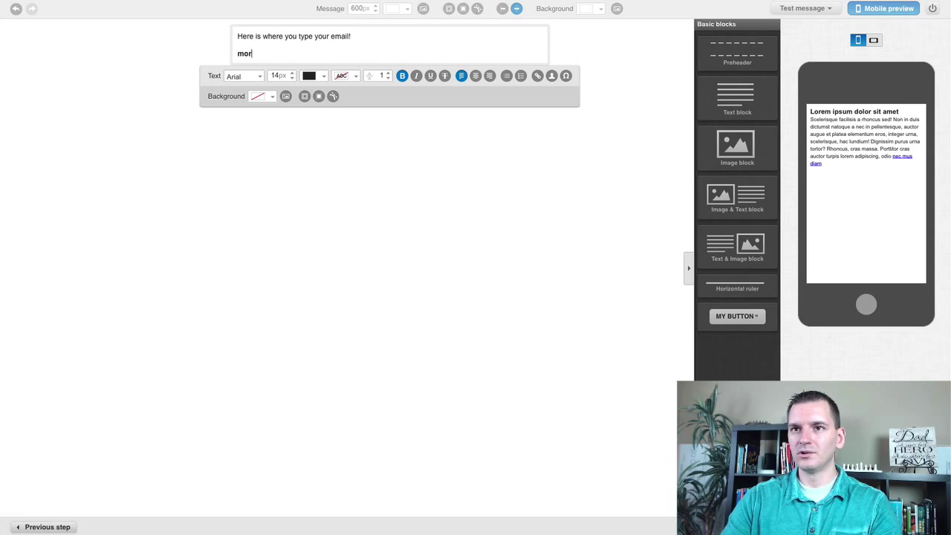
{"action": "type", "text": "e"}
{"action": "key", "text": "Return"}
{"action": "type", "text": "test"}
{"action": "key", "text": "Return"}
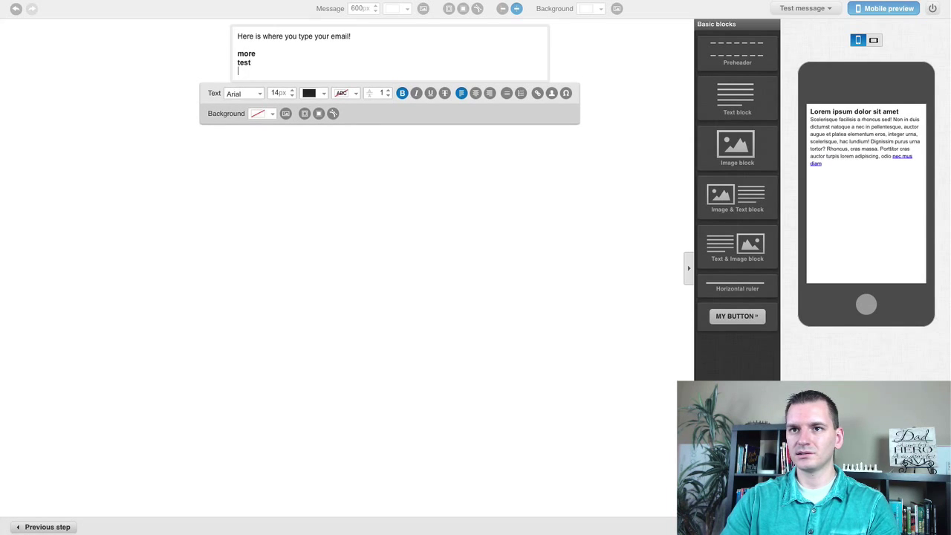
{"action": "key", "text": "BackSpace"}
{"action": "key", "text": "BackSpace"}
{"action": "key", "text": "Return"}
{"action": "key", "text": "Return"}
{"action": "type", "text": "go"}
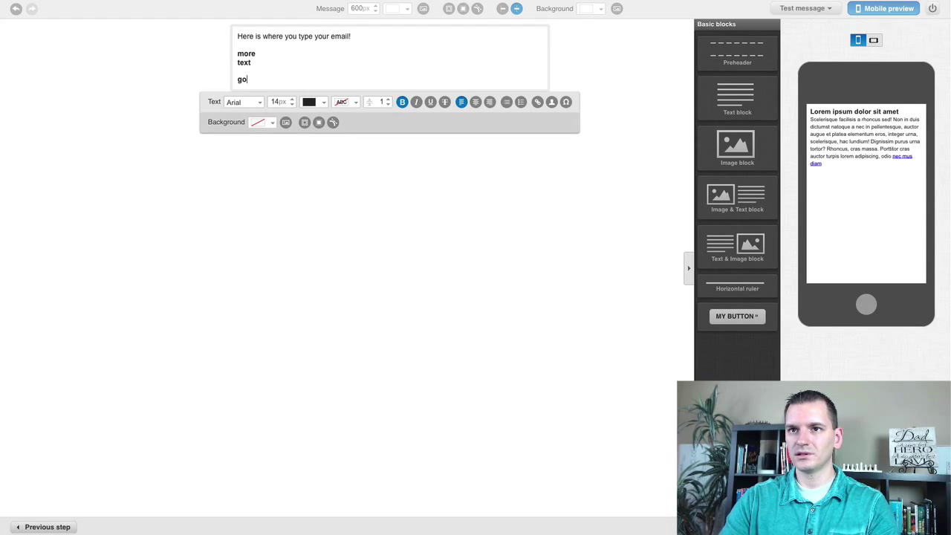
{"action": "type", "text": "es Here!"}
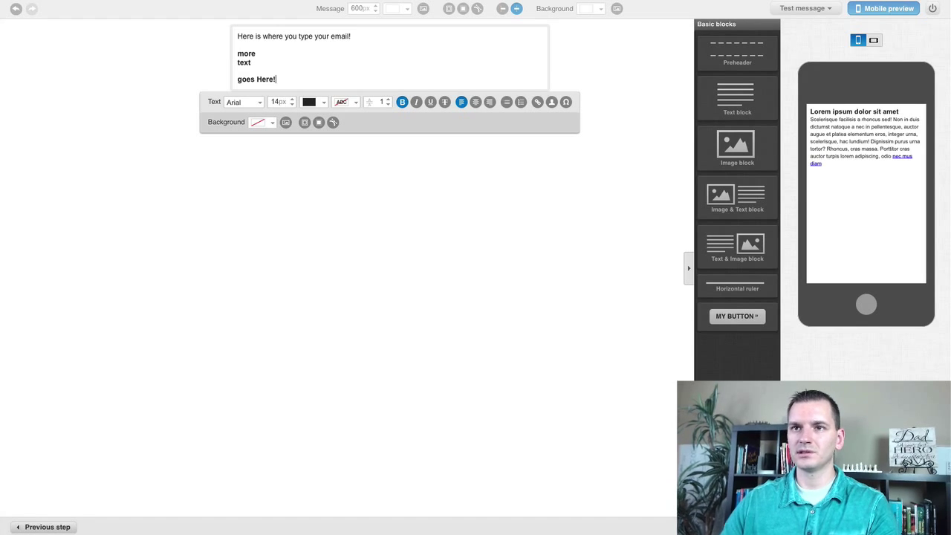
- Remove the bold formatting from the "more", "text" and "goes Here!" lines and finish editing the text block
{"action": "left_click_drag", "start_coordinate": [277, 78], "coordinate": [228, 56]}
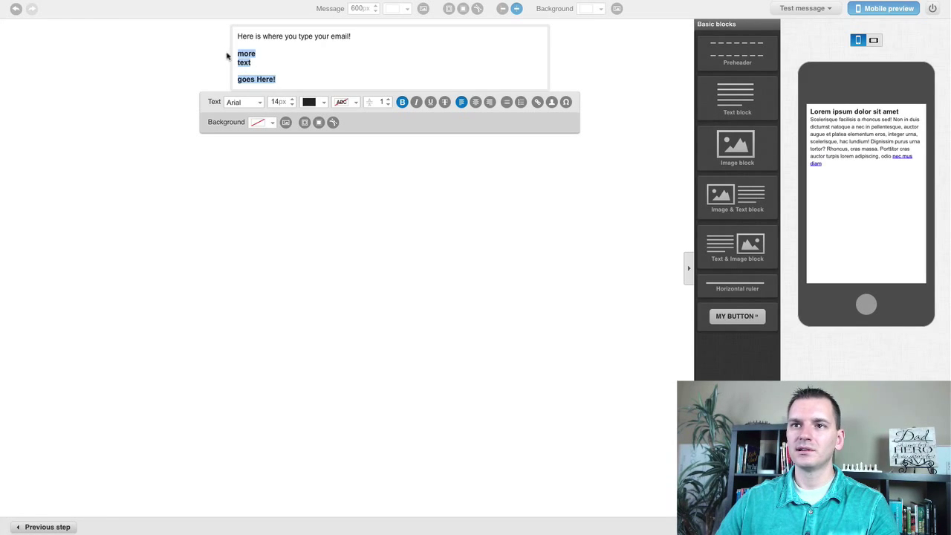
{"action": "left_click", "coordinate": [402, 102]}
{"action": "left_click", "coordinate": [253, 54]}
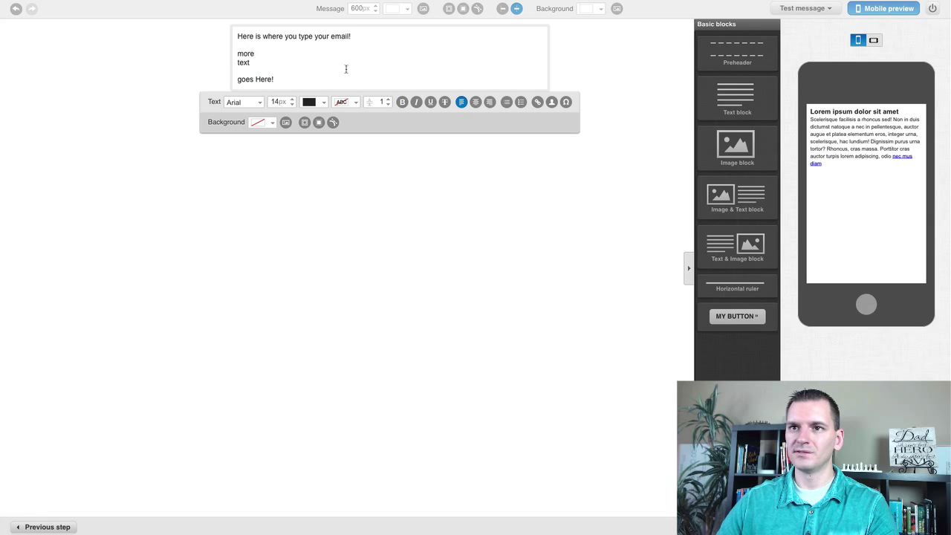
{"action": "left_click", "coordinate": [193, 64]}
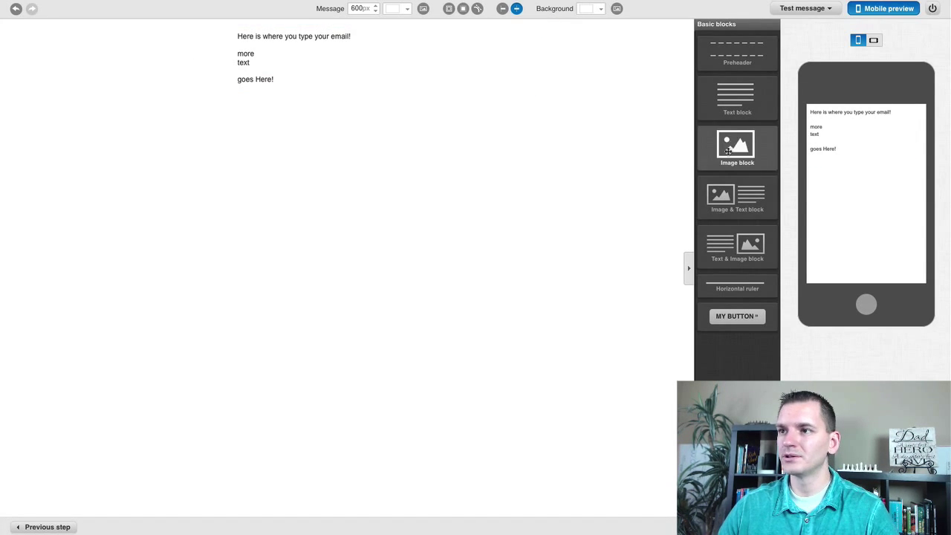
- Add an image block below the text and fill it with the uploaded FamilyCruise260x260 image
{"action": "left_click_drag", "start_coordinate": [728, 150], "coordinate": [315, 128]}
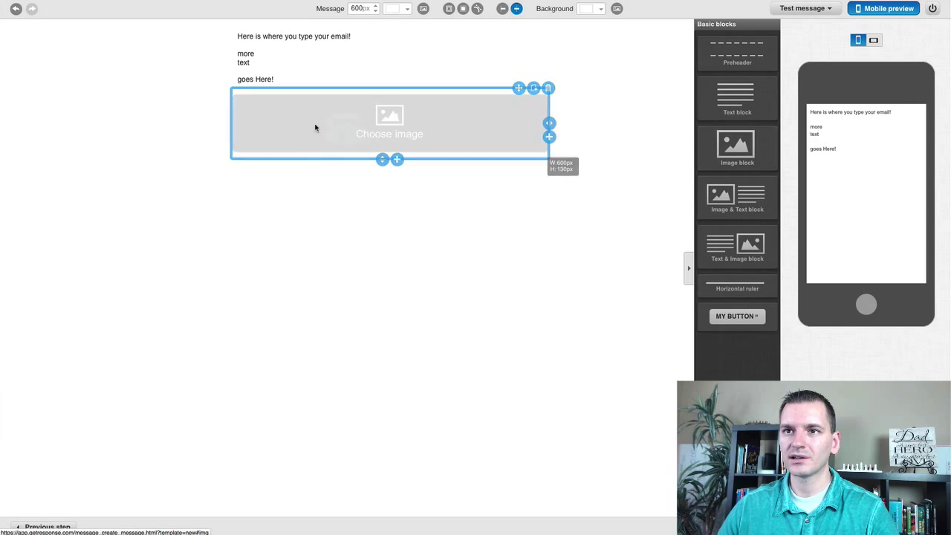
{"action": "left_click", "coordinate": [466, 131]}
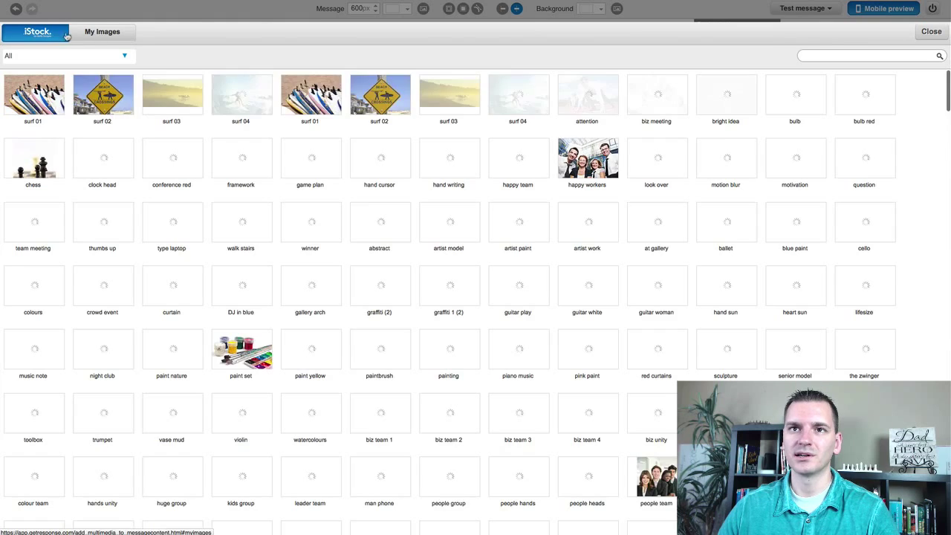
{"action": "left_click", "coordinate": [102, 34]}
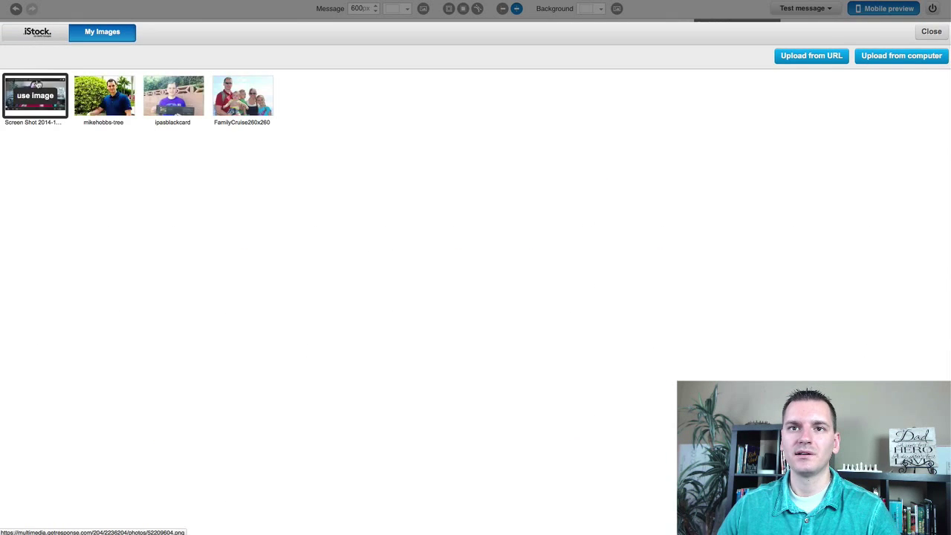
{"action": "left_click", "coordinate": [242, 97]}
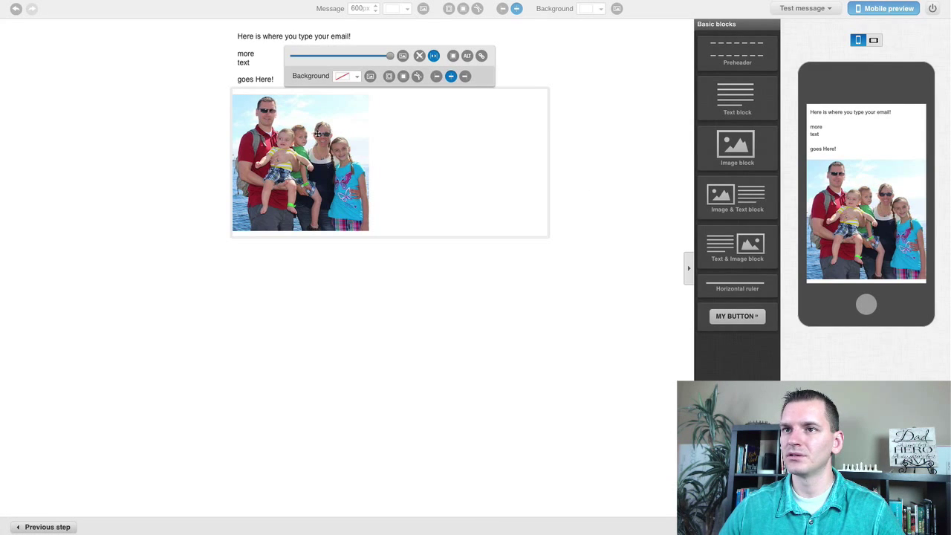
- Review the stock, uploaded and upload options for replacing the image, then leave the image block as it is
{"action": "left_click", "coordinate": [403, 56]}
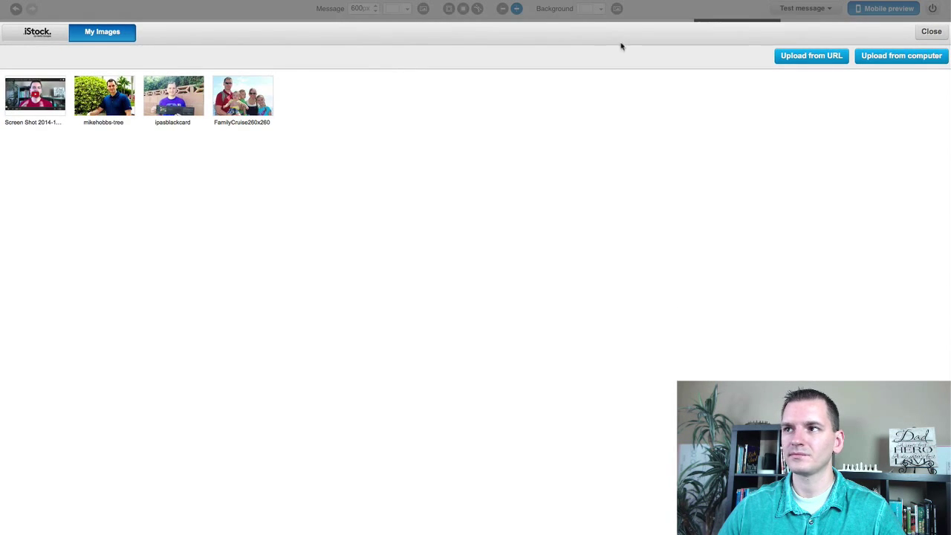
{"action": "left_click", "coordinate": [32, 37]}
{"action": "left_click", "coordinate": [112, 35]}
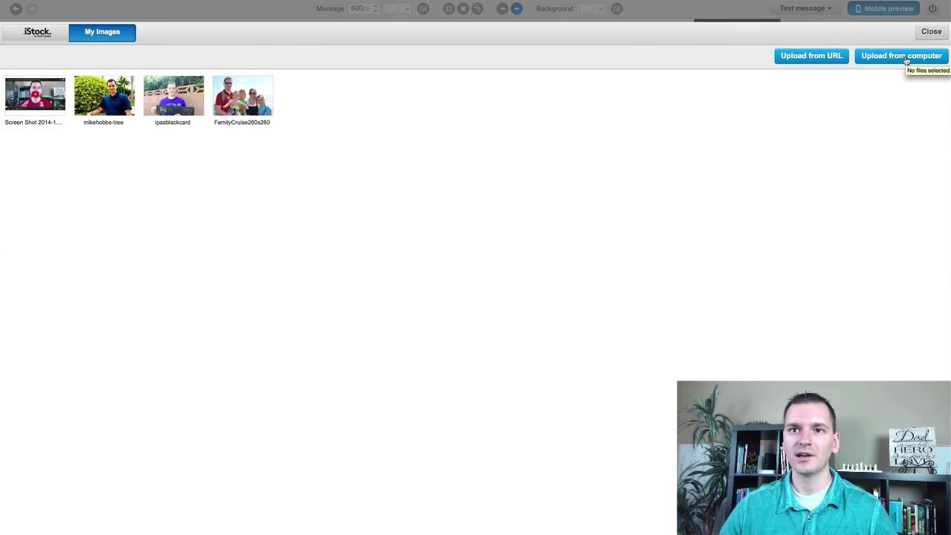
{"action": "mouse_move", "coordinate": [214, 114]}
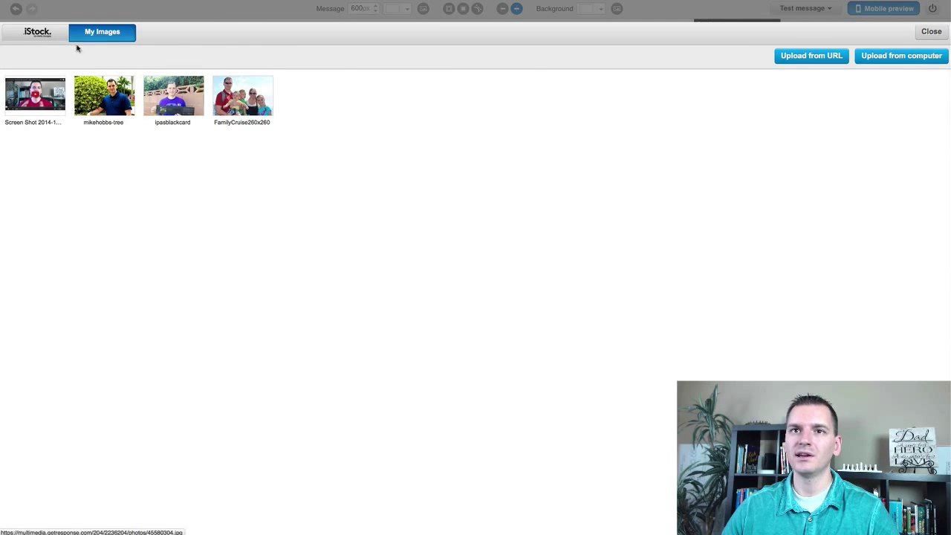
{"action": "left_click", "coordinate": [930, 32]}
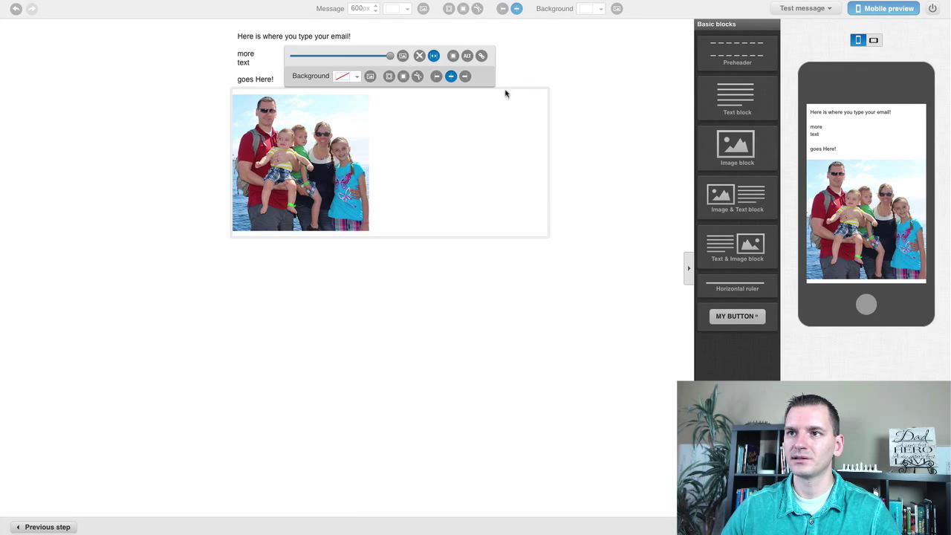
{"action": "left_click", "coordinate": [557, 78]}
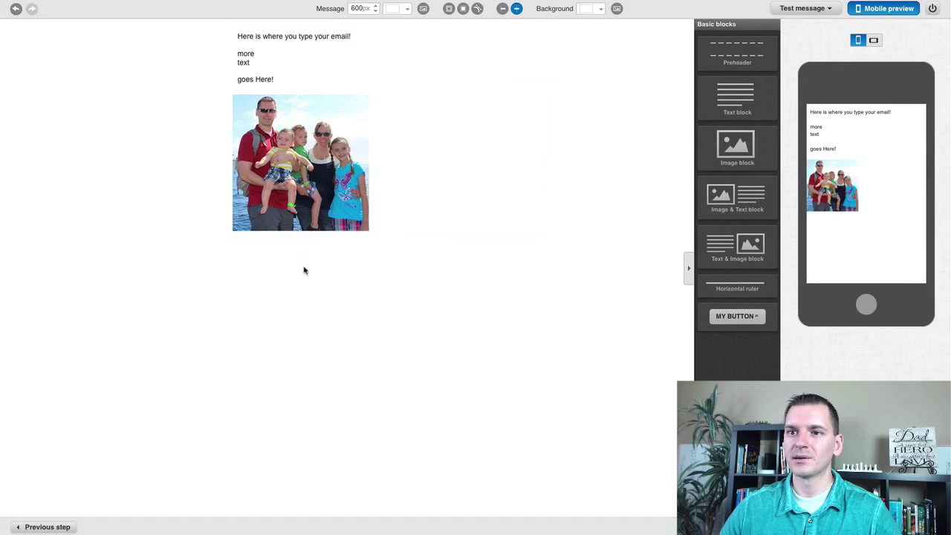
- Add a text block below the image and replace its placeholder text with "PS: This is my ps line and thats it!"
{"action": "left_click_drag", "start_coordinate": [719, 95], "coordinate": [336, 257]}
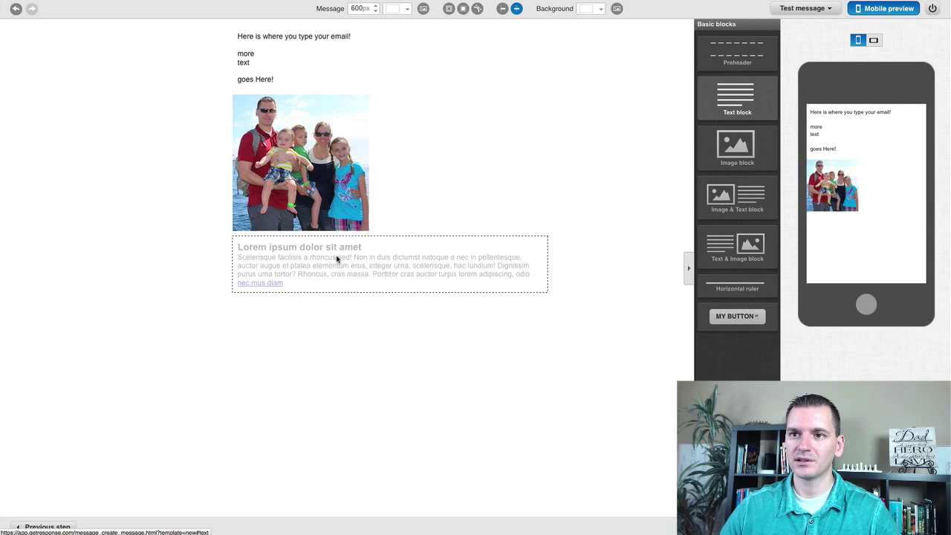
{"action": "triple_click", "coordinate": [294, 259]}
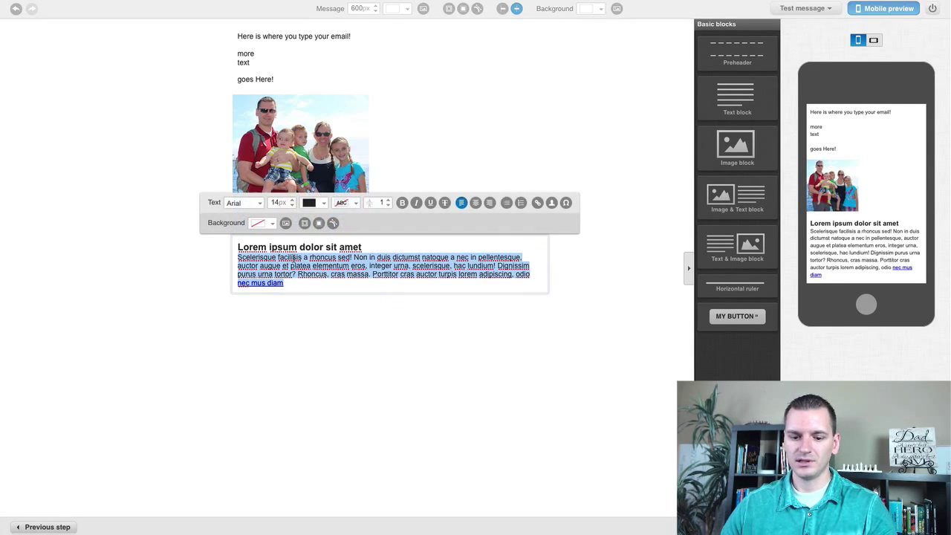
{"action": "key", "text": "ctrl+a"}
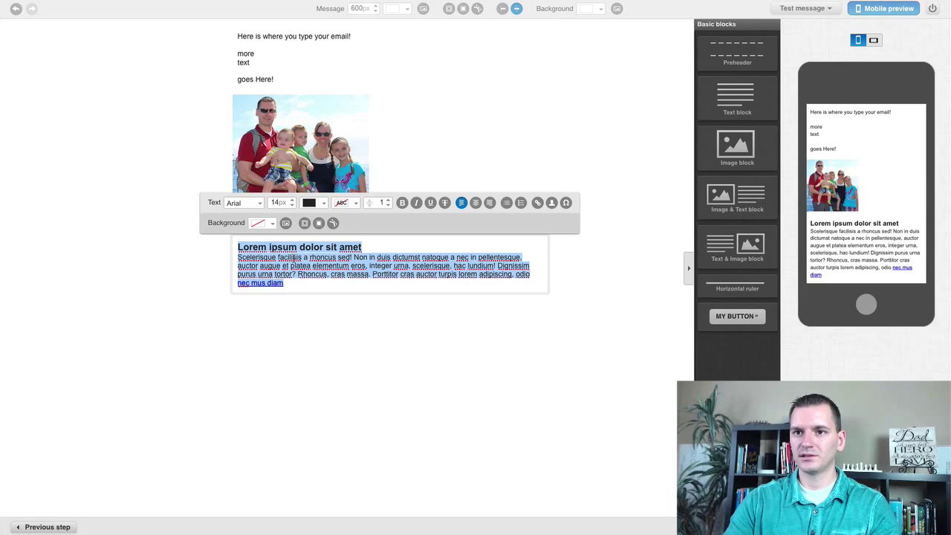
{"action": "type", "text": "And thats it"}
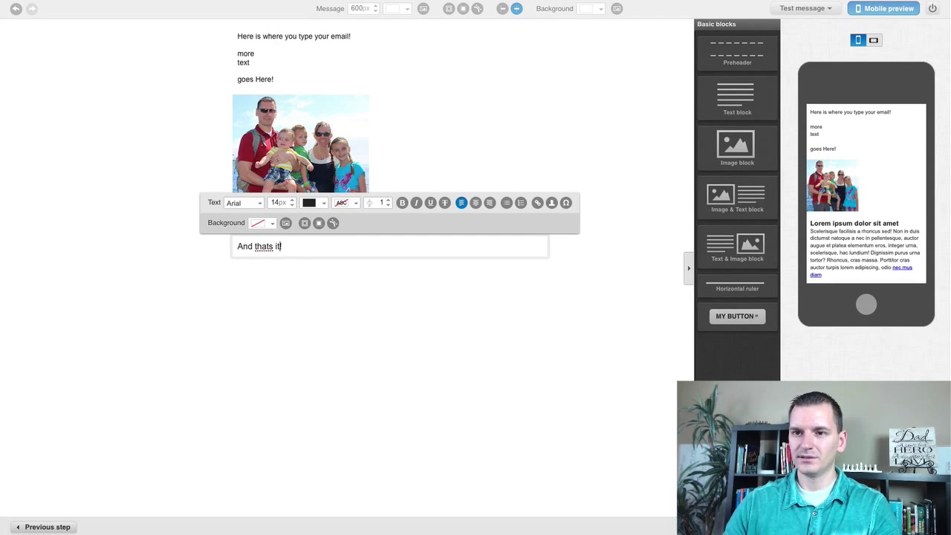
{"action": "type", "text": "PS:  Th"}
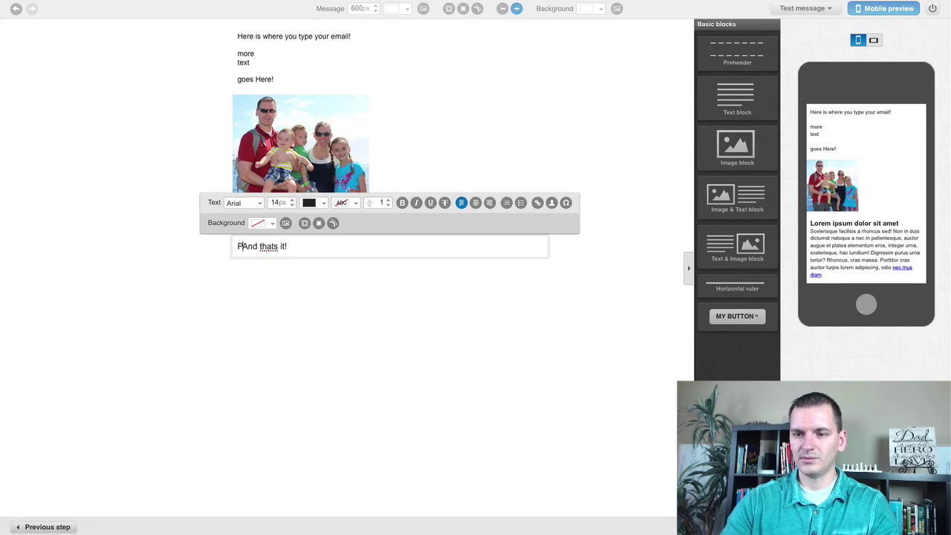
{"action": "type", "text": "is is my ps "}
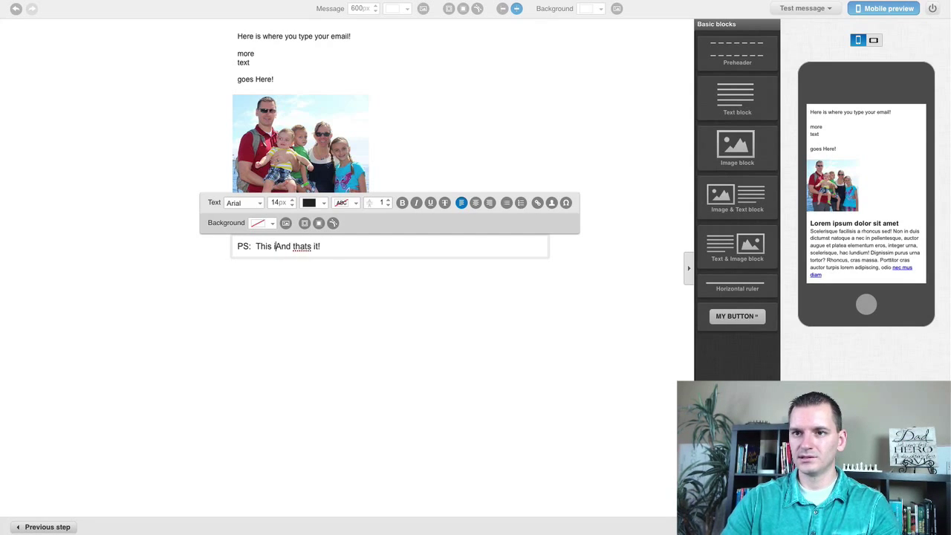
{"action": "type", "text": "line an"}
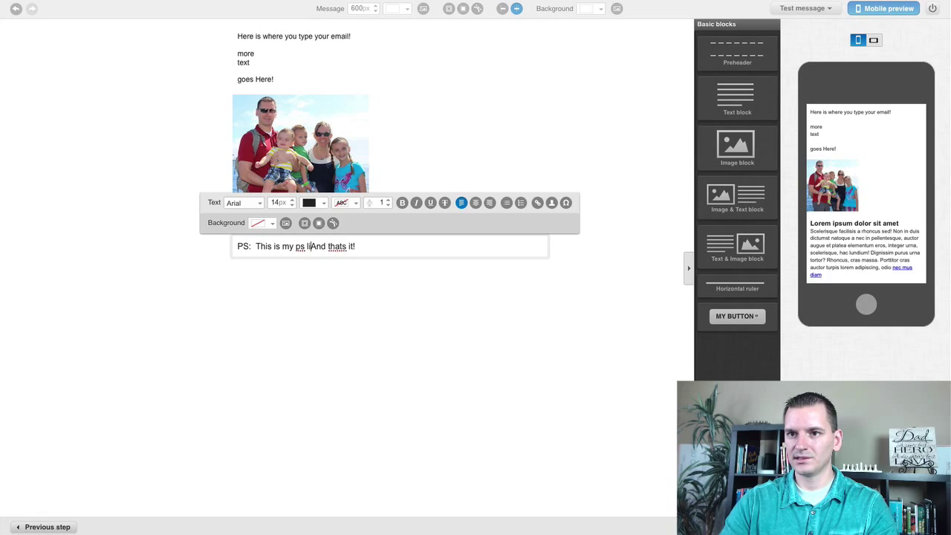
{"action": "key", "text": "Delete"}
{"action": "key", "text": "Delete"}
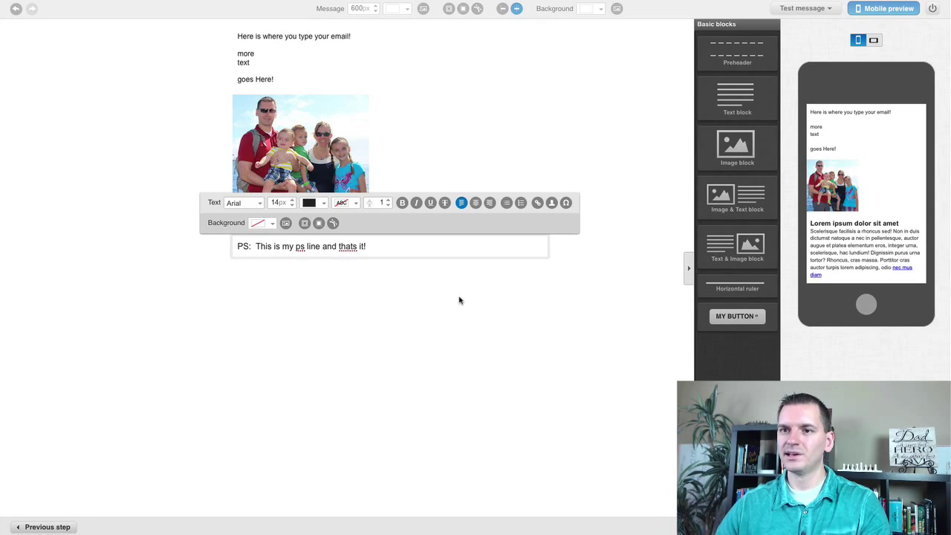
{"action": "left_click", "coordinate": [567, 142]}
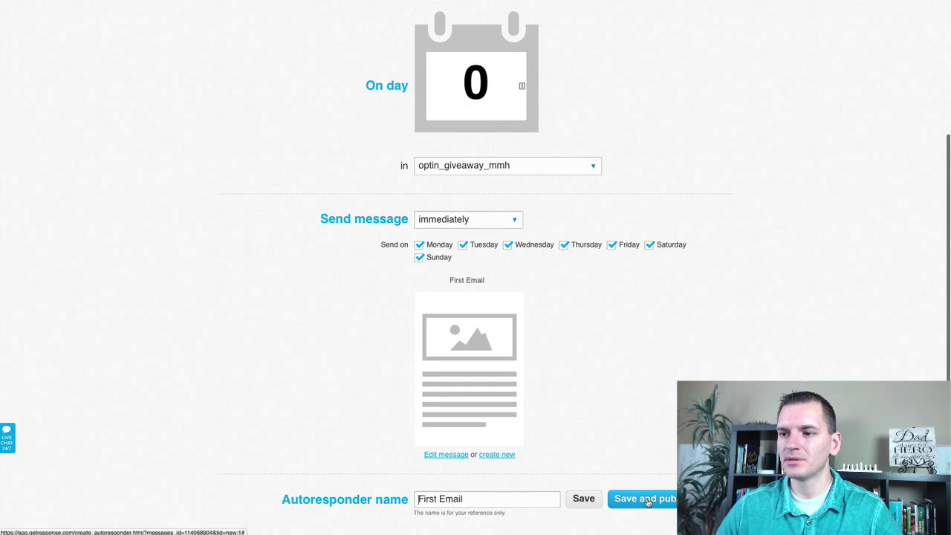
- Save and publish the First Email autoresponder for day 0 of the optin_giveaway_mmh campaign
{"action": "mouse_move", "coordinate": [480, 305]}
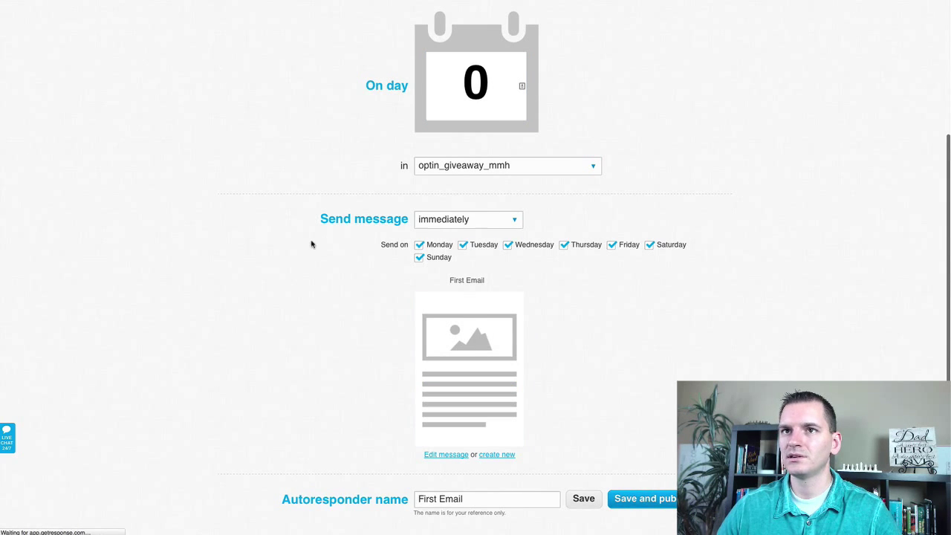
{"action": "key", "text": "alt+Left"}
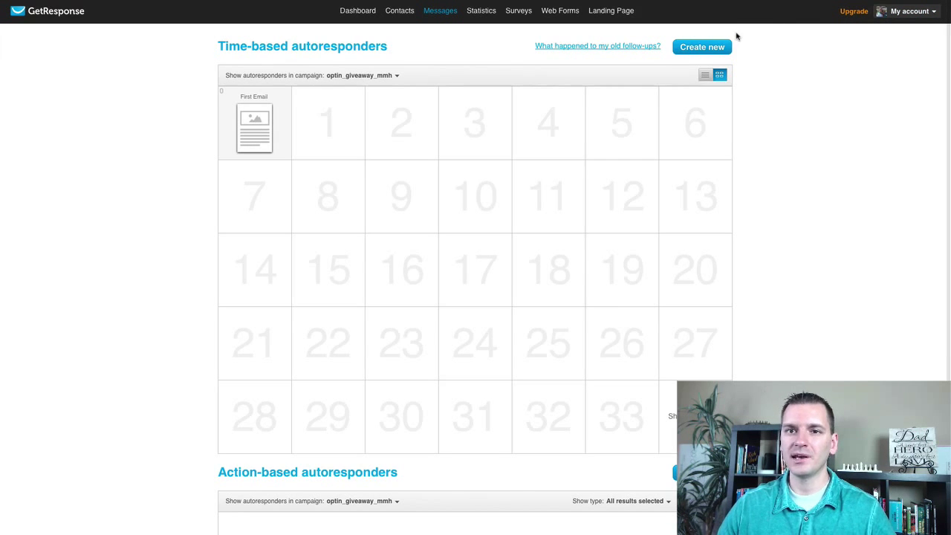
{"action": "mouse_move", "coordinate": [239, 123]}
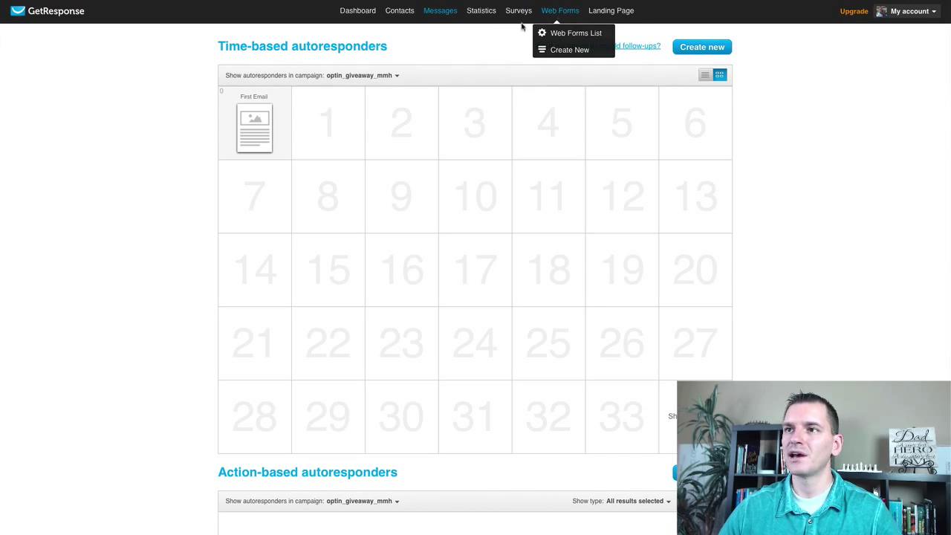
- Create a new web form for the optin_giveaway_mmh campaign
{"action": "mouse_move", "coordinate": [481, 25]}
{"action": "mouse_move", "coordinate": [561, 15]}
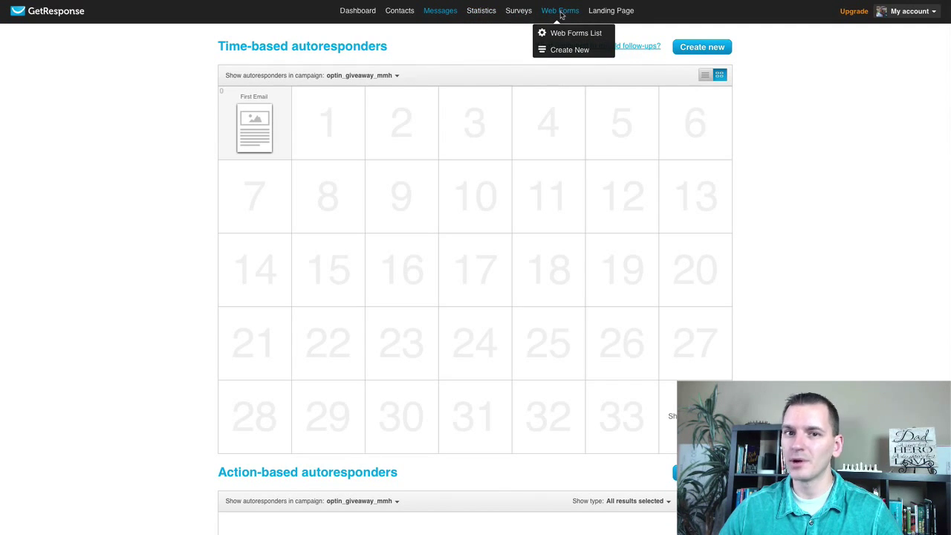
{"action": "mouse_move", "coordinate": [901, 19]}
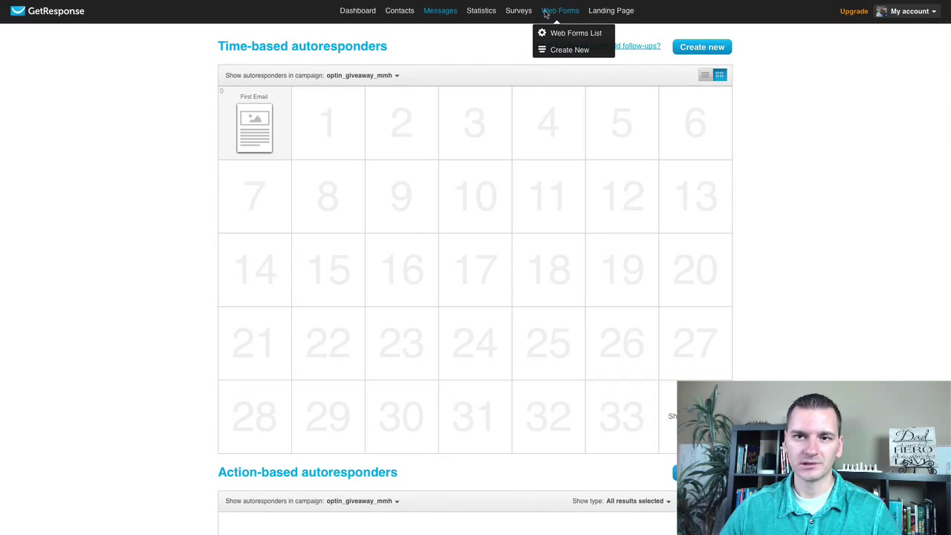
{"action": "left_click", "coordinate": [558, 54]}
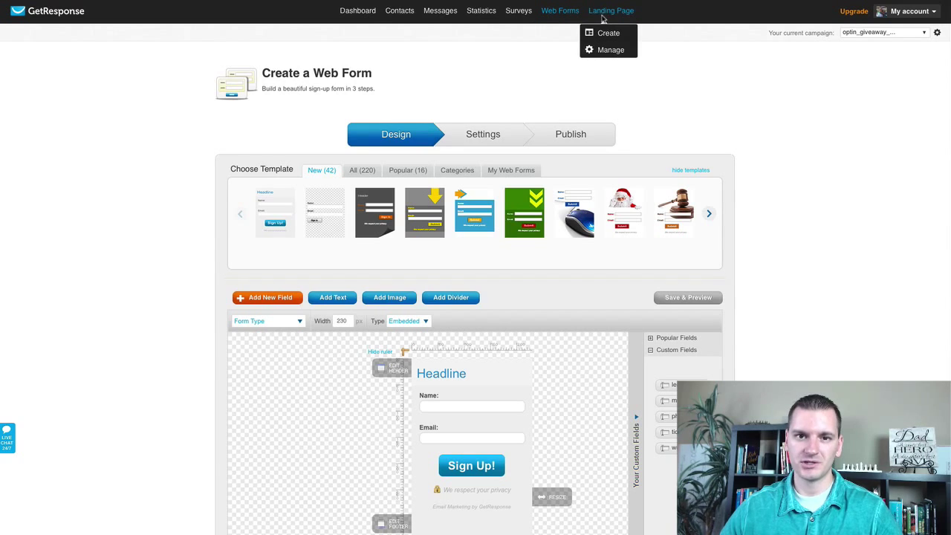
- Look over the form templates and design, keep the default design and proceed to the web form's settings
{"action": "mouse_move", "coordinate": [572, 46]}
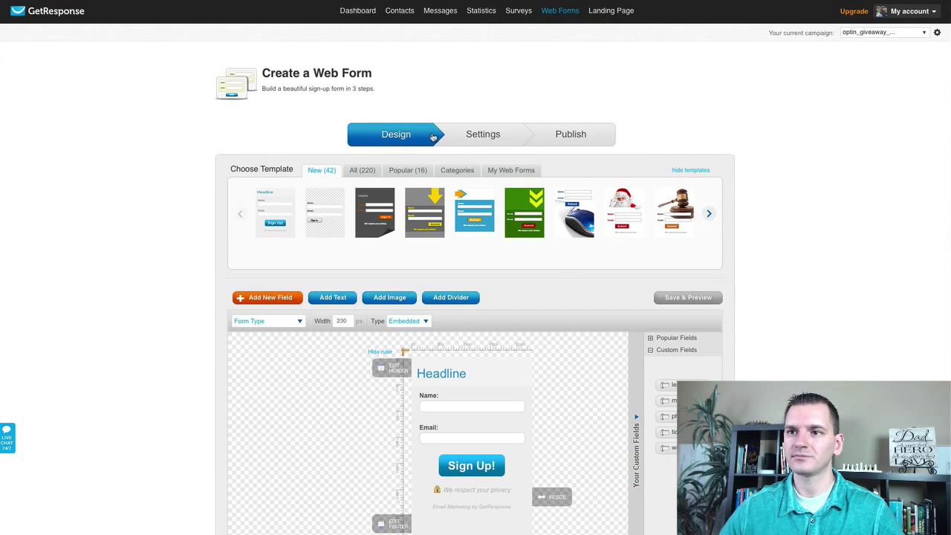
{"action": "scroll", "coordinate": [132, 151], "scroll_direction": "down", "scroll_amount": 4}
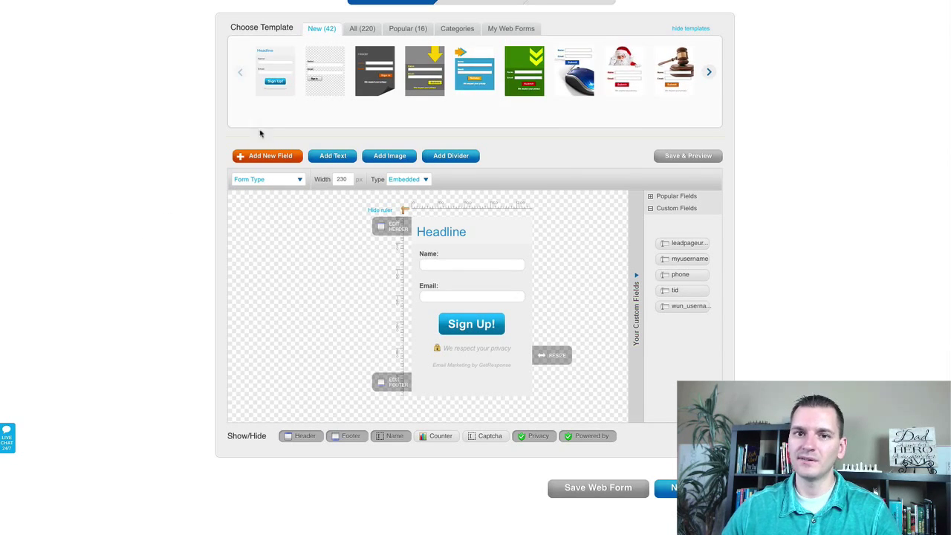
{"action": "scroll", "coordinate": [167, 202], "scroll_direction": "up", "scroll_amount": 3}
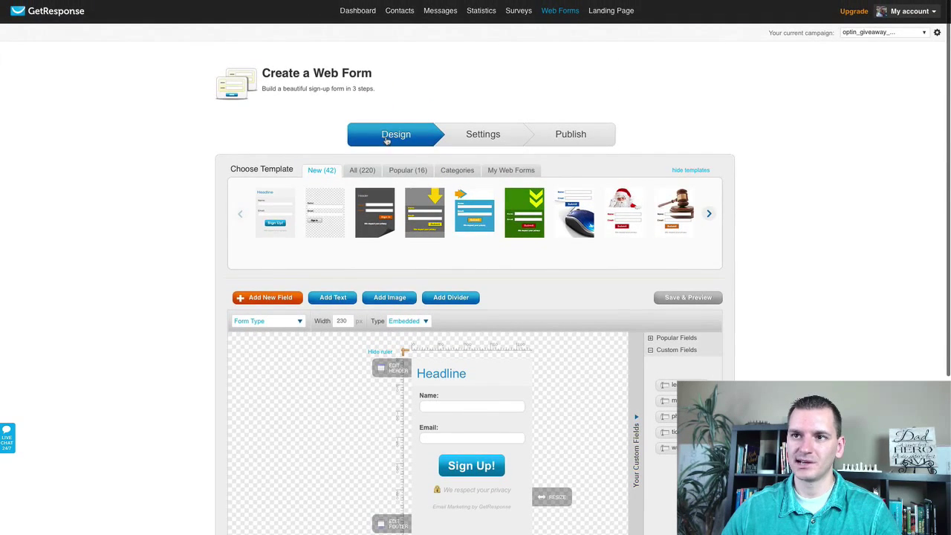
{"action": "scroll", "coordinate": [218, 261], "scroll_direction": "down", "scroll_amount": 4}
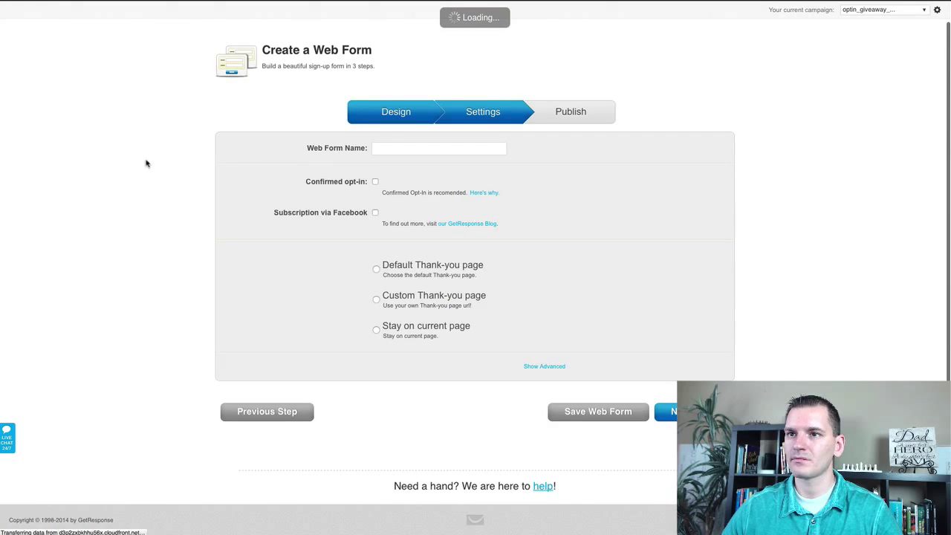
{"action": "left_click", "coordinate": [482, 113]}
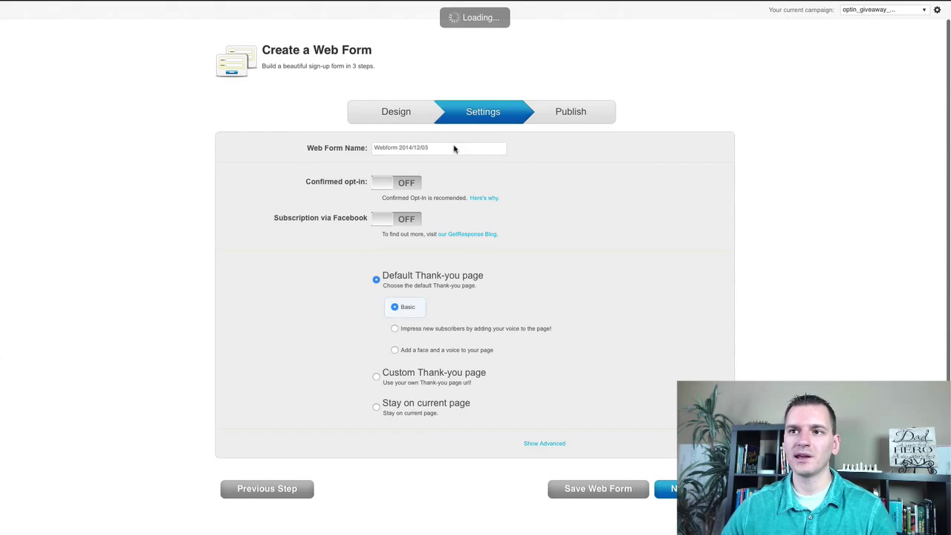
- Name the web form "Click Funnels - Giveaway"
{"action": "left_click_drag", "start_coordinate": [454, 149], "coordinate": [346, 148]}
{"action": "type", "text": "C"}
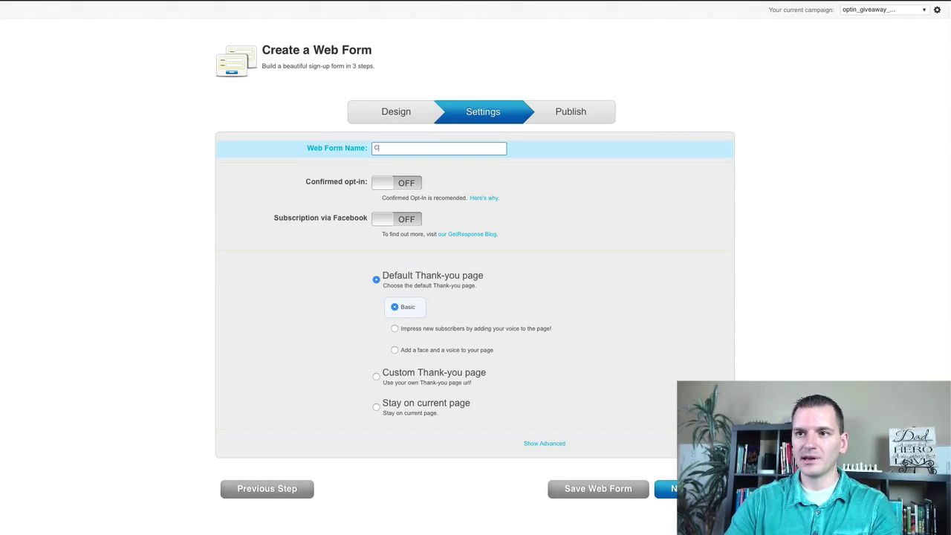
{"action": "type", "text": "lick Funnels"}
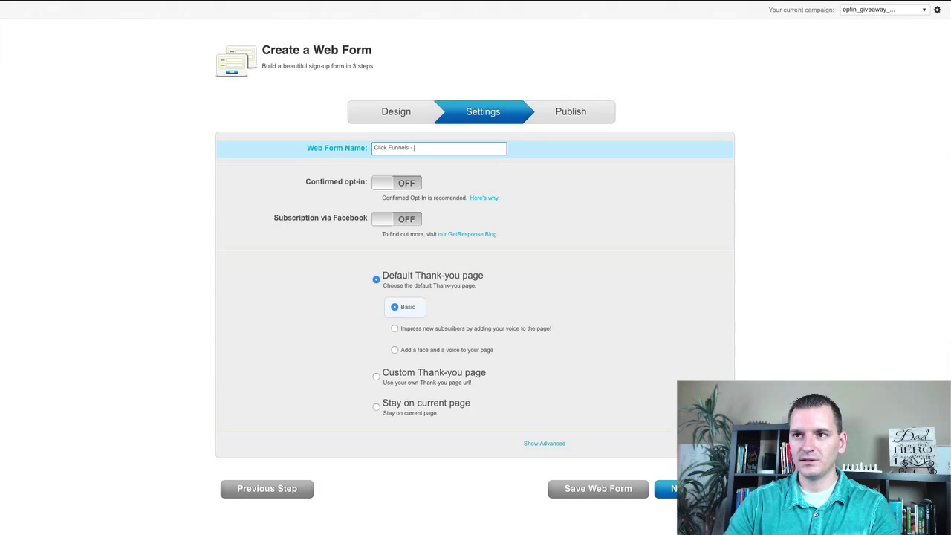
{"action": "type", "text": " - Giveaway"}
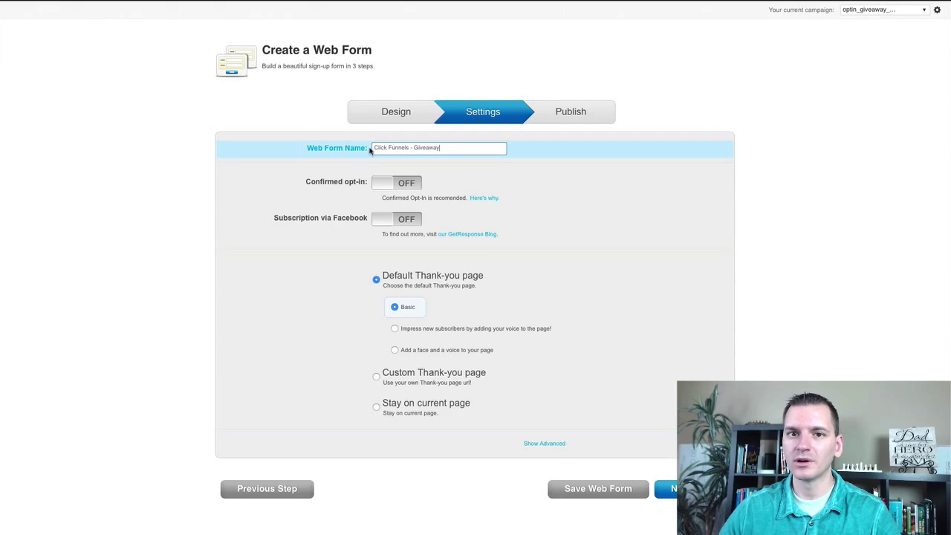
{"action": "left_click_drag", "start_coordinate": [461, 147], "coordinate": [346, 146]}
{"action": "left_click", "coordinate": [179, 182]}
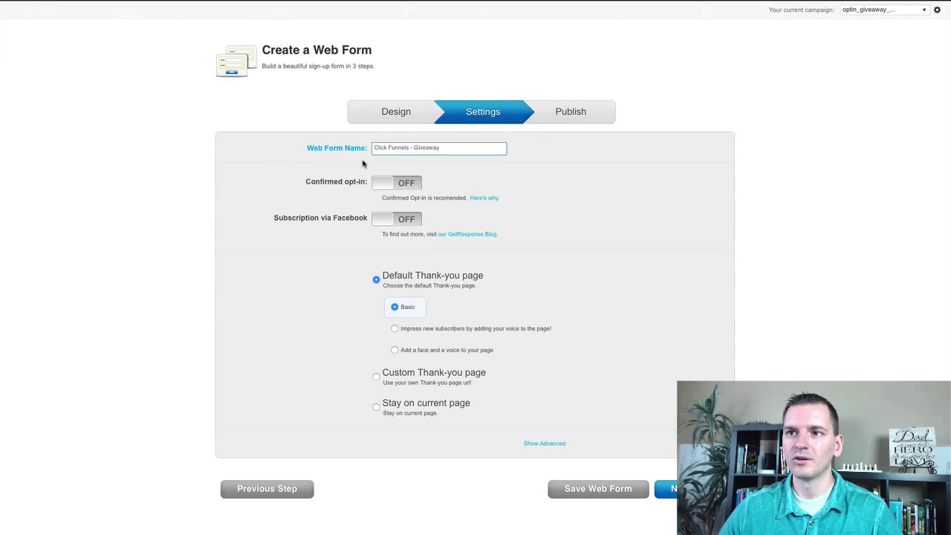
{"action": "left_click", "coordinate": [414, 147]}
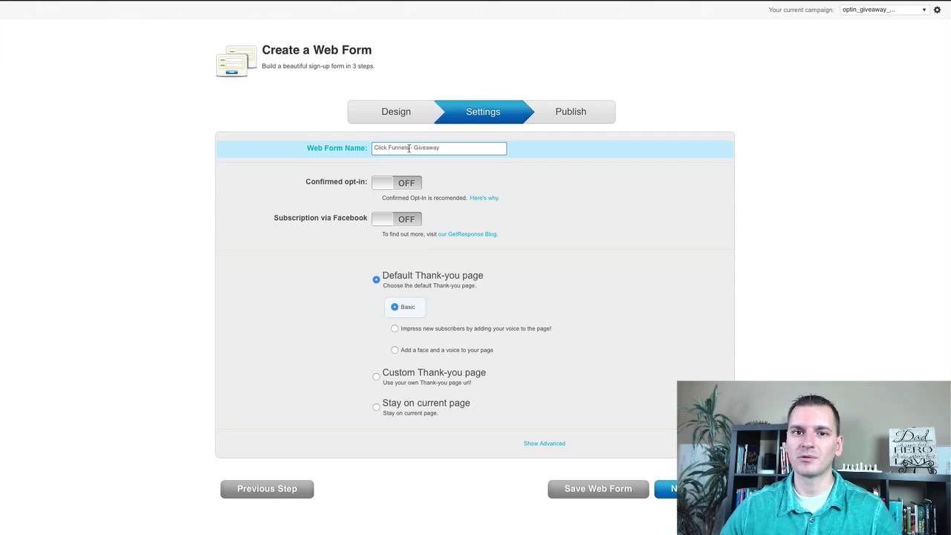
{"action": "triple_click", "coordinate": [405, 148]}
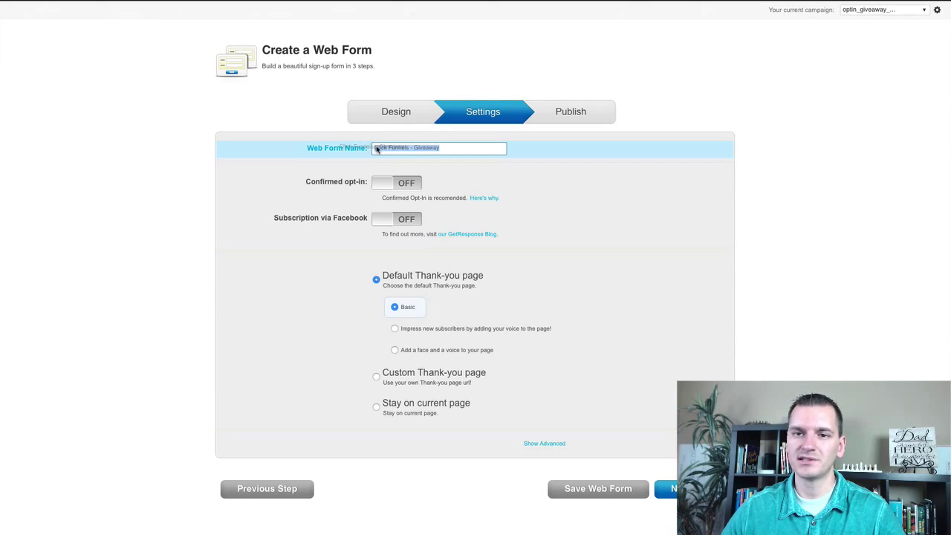
{"action": "key", "text": "End"}
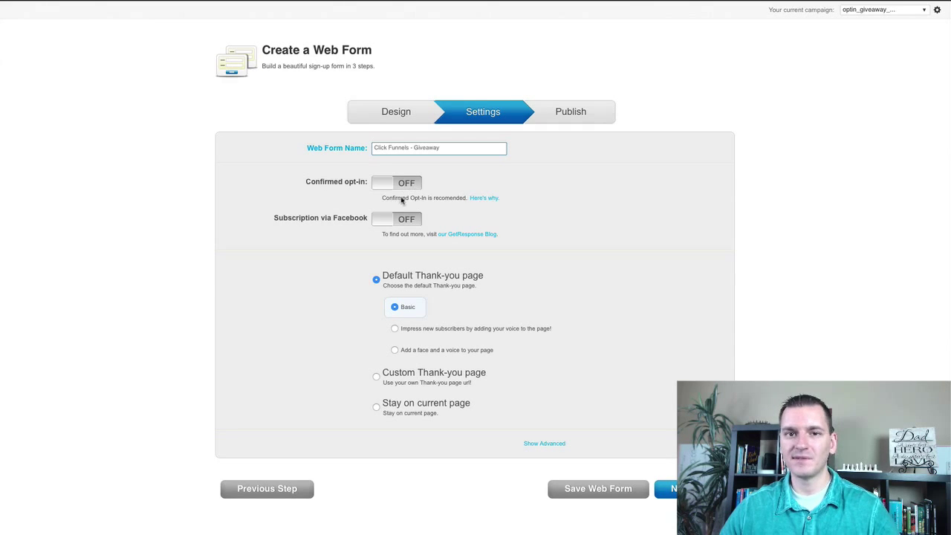
- Choose a custom thank-you page for the form and copy the Thank You page's URL from the Technophobia Video Test funnel in ClickFunnels
{"action": "scroll", "coordinate": [333, 266], "scroll_direction": "down", "scroll_amount": 1}
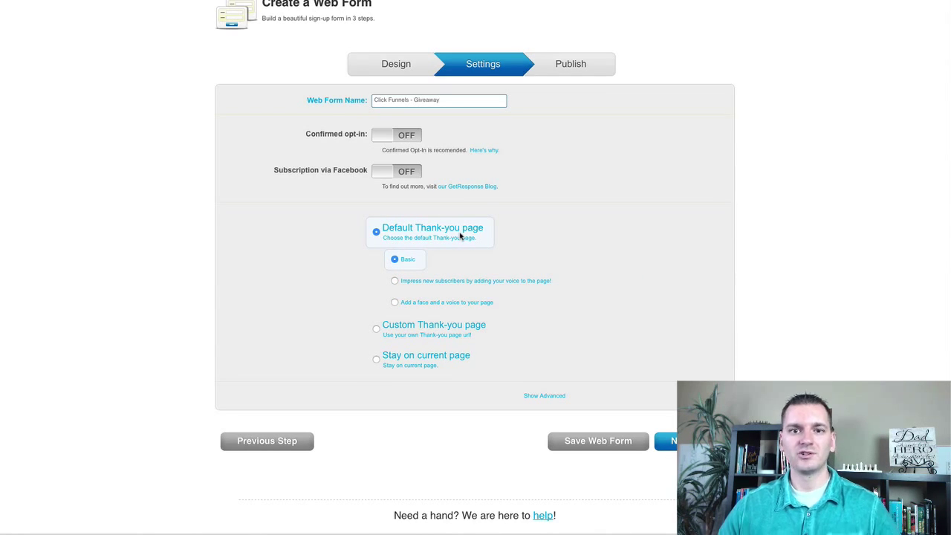
{"action": "left_click", "coordinate": [376, 332]}
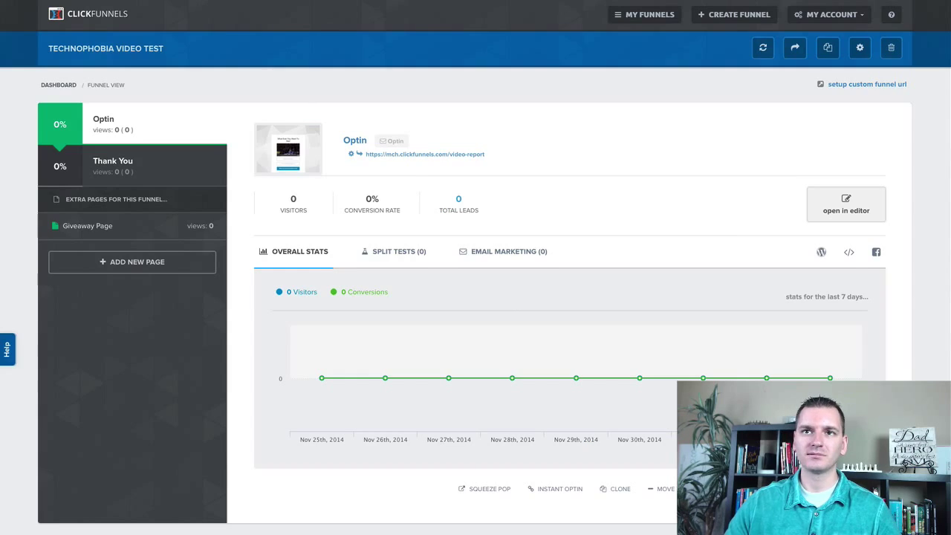
{"action": "left_click", "coordinate": [116, 164]}
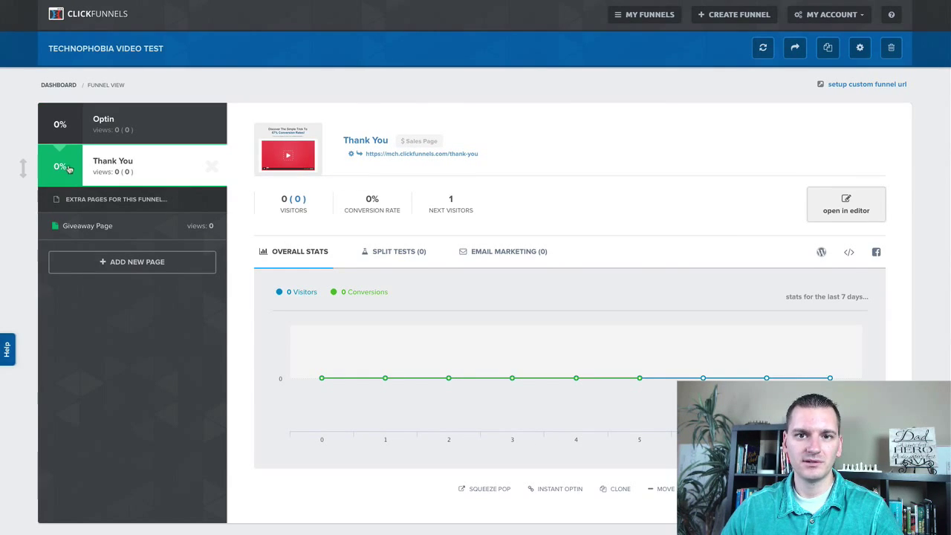
{"action": "triple_click", "coordinate": [469, 154]}
{"action": "key", "text": "ctrl+c"}
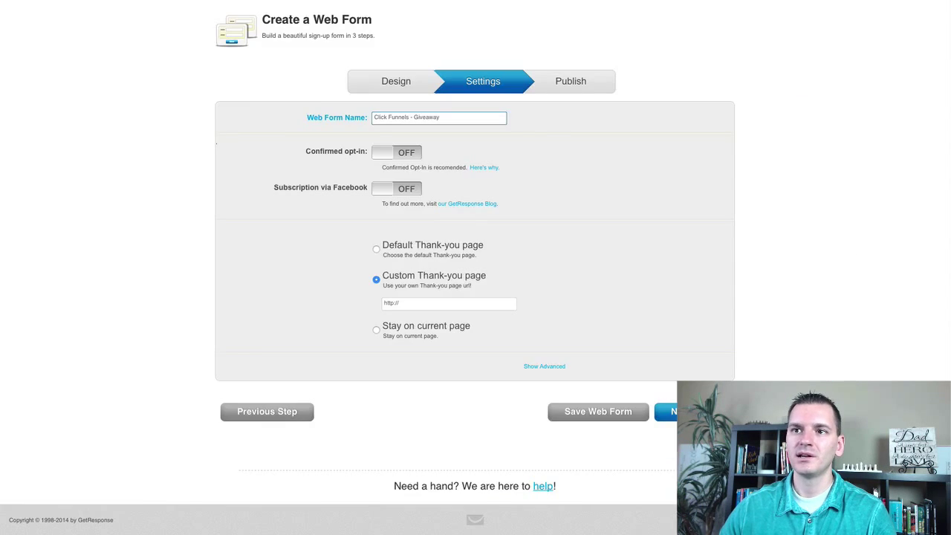
{"action": "left_click", "coordinate": [422, 303]}
{"action": "left_click_drag", "start_coordinate": [422, 302], "coordinate": [367, 301]}
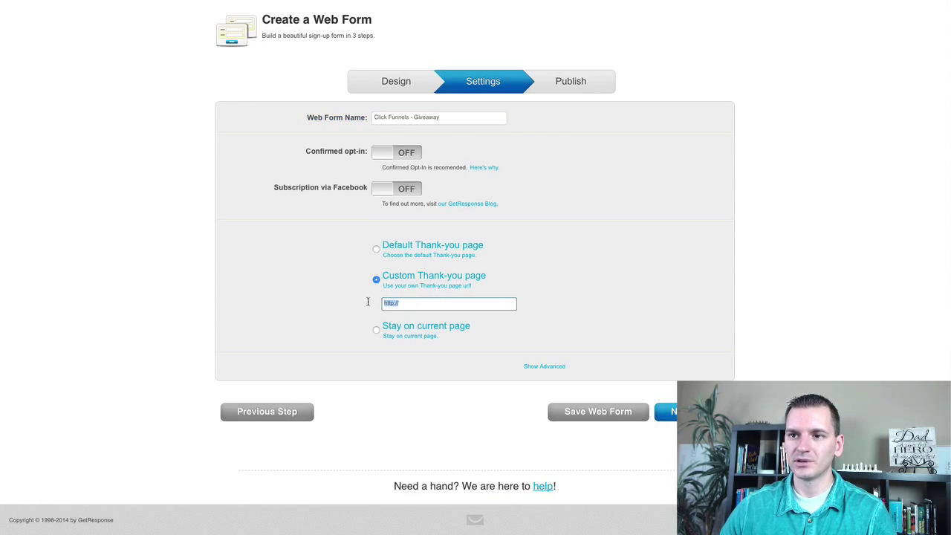
{"action": "key", "text": "ctrl+v"}
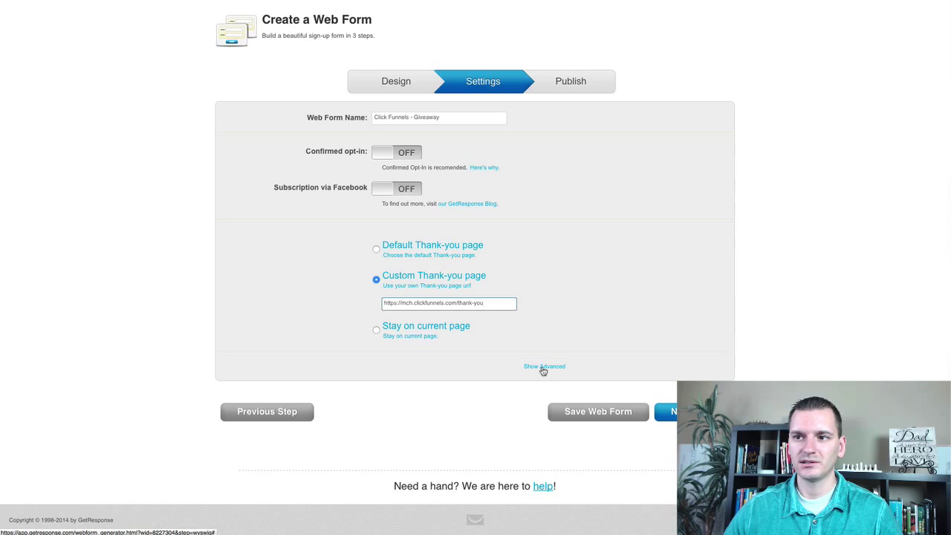
{"action": "left_click", "coordinate": [543, 368]}
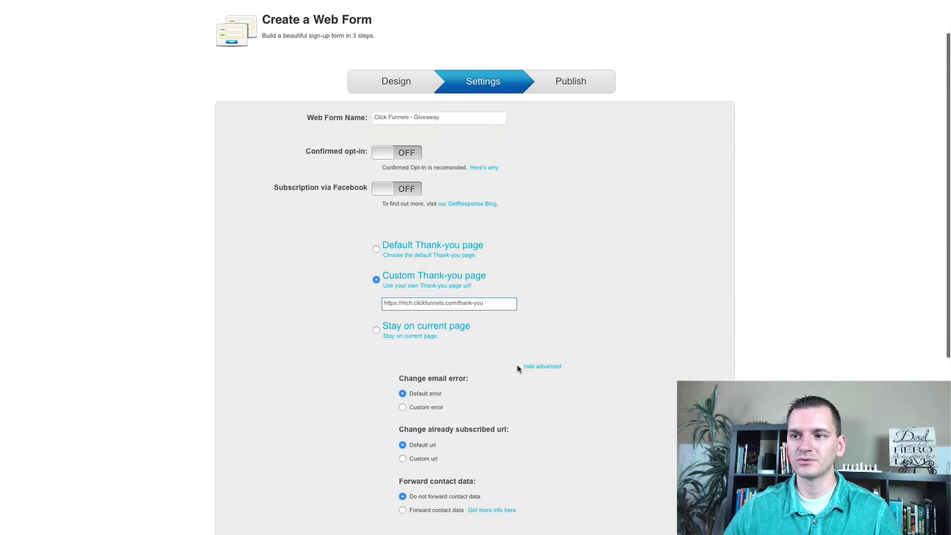
{"action": "scroll", "coordinate": [333, 367], "scroll_direction": "down", "scroll_amount": 2}
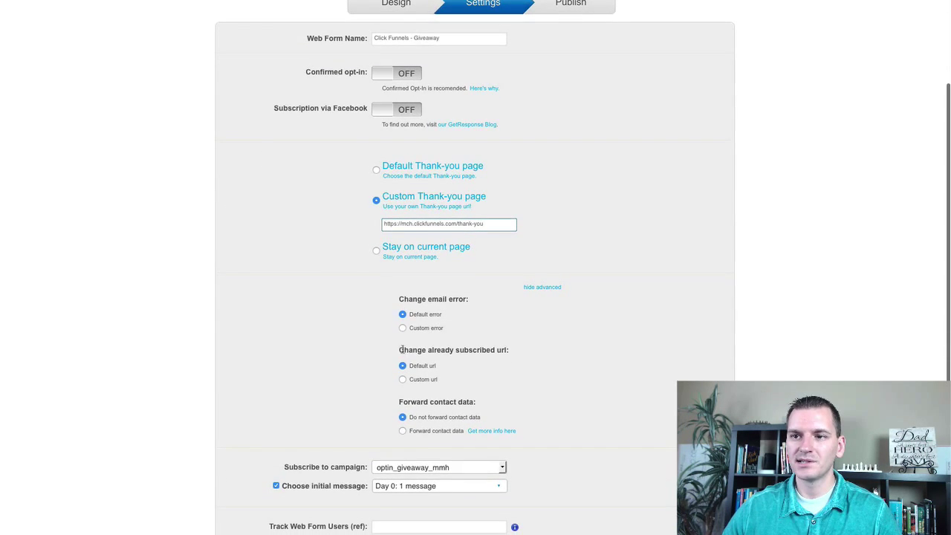
{"action": "left_click_drag", "start_coordinate": [401, 349], "coordinate": [508, 352]}
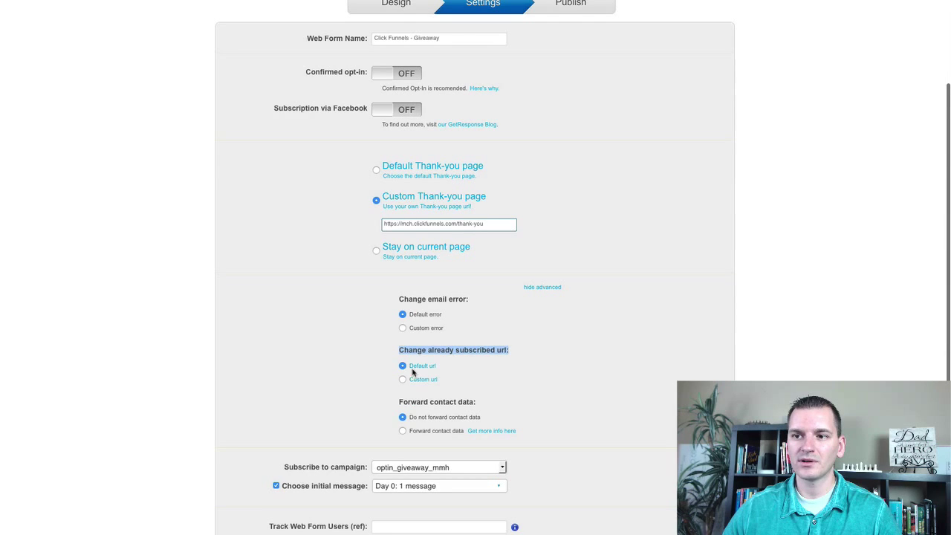
{"action": "left_click", "coordinate": [402, 380]}
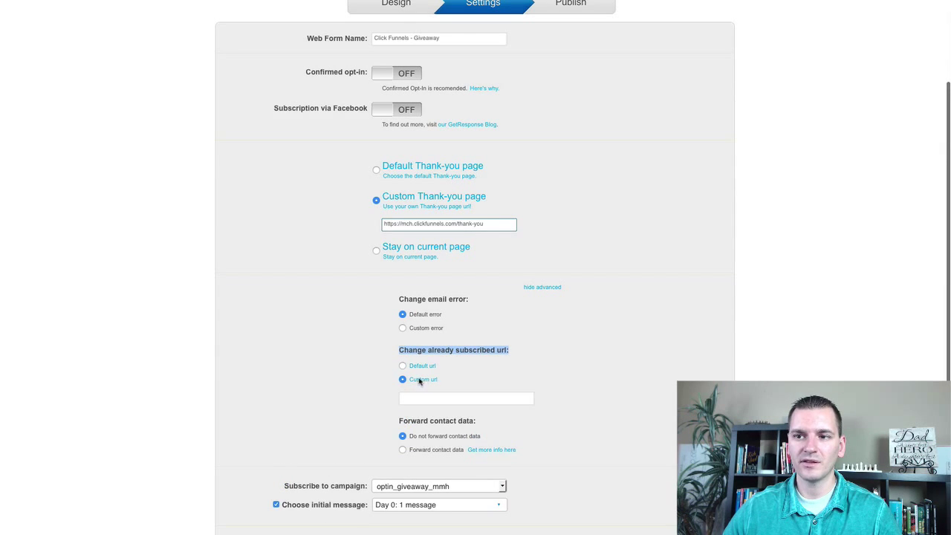
{"action": "left_click", "coordinate": [414, 399]}
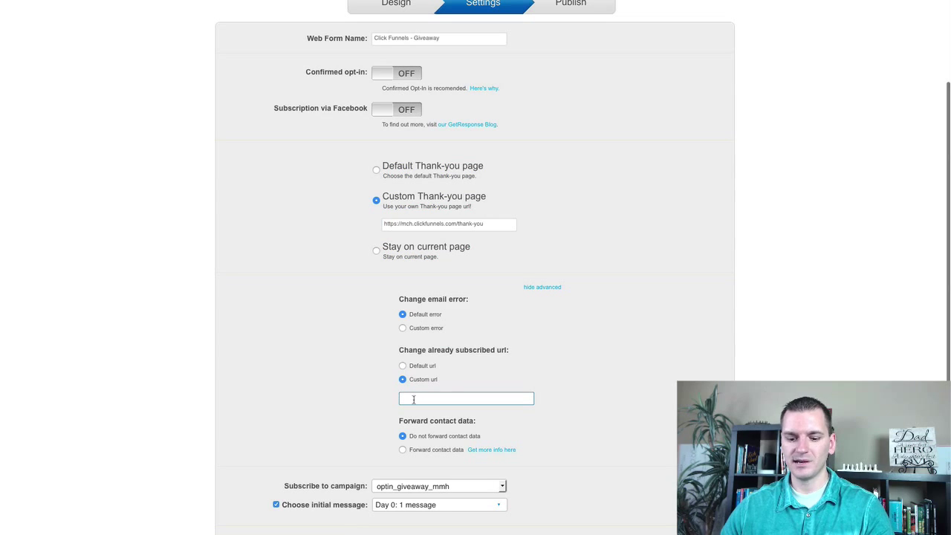
{"action": "key", "text": "ctrl+v"}
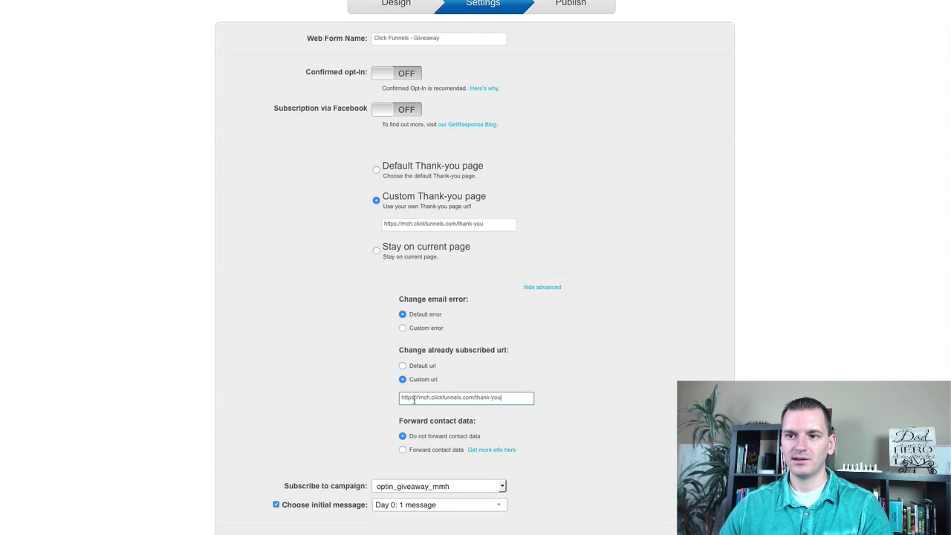
{"action": "left_click_drag", "start_coordinate": [511, 398], "coordinate": [407, 388]}
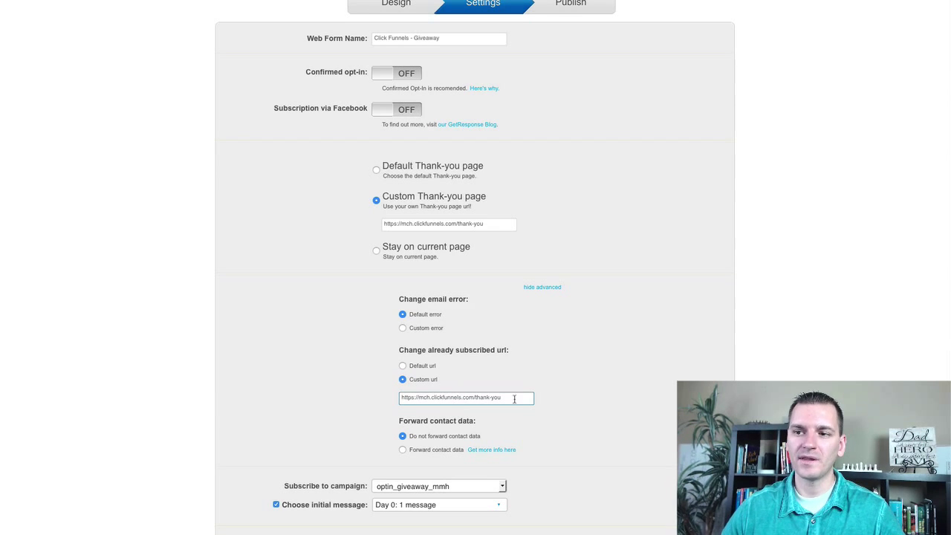
{"action": "left_click_drag", "start_coordinate": [514, 399], "coordinate": [401, 398]}
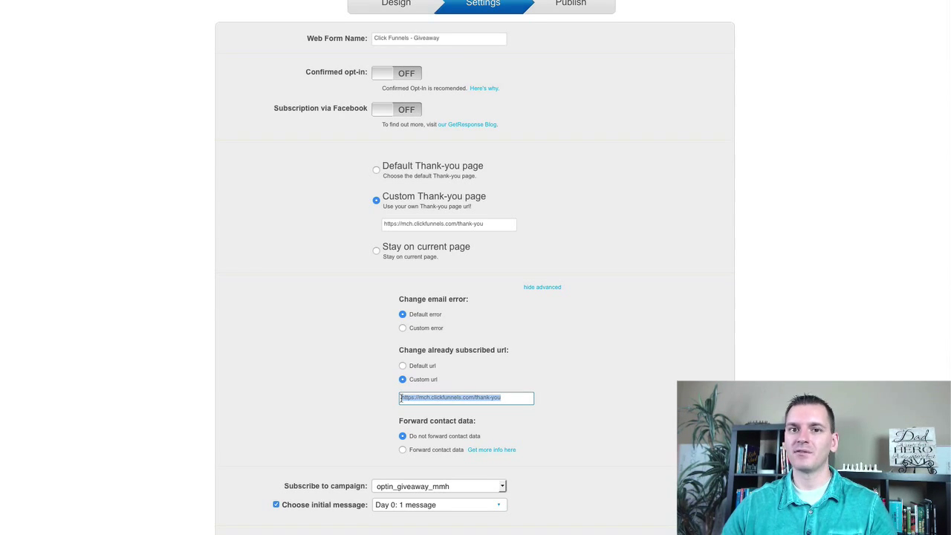
{"action": "left_click_drag", "start_coordinate": [400, 350], "coordinate": [511, 352]}
{"action": "scroll", "coordinate": [371, 344], "scroll_direction": "up", "scroll_amount": 1}
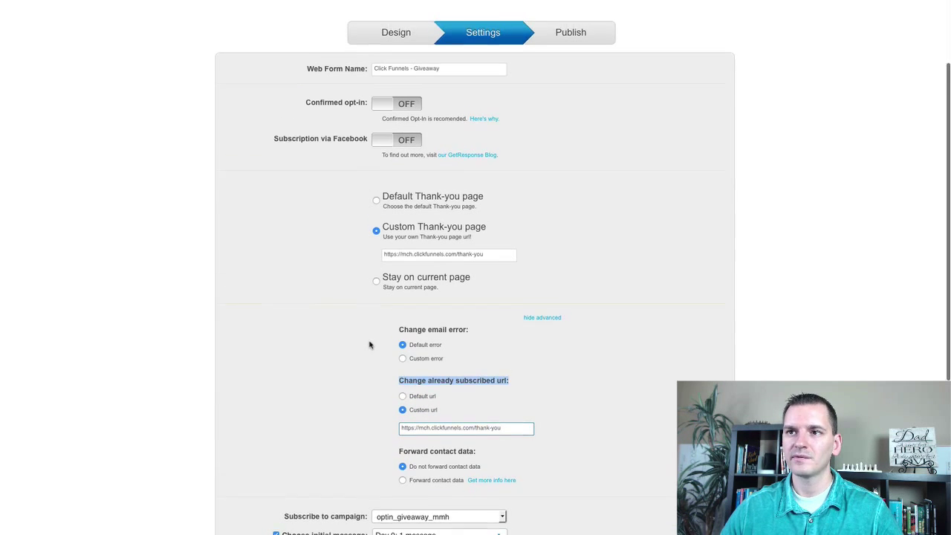
- Check that the form subscribes contacts to the optin_giveaway_mmh campaign and continue to the Publish stage
{"action": "scroll", "coordinate": [369, 344], "scroll_direction": "down", "scroll_amount": 5}
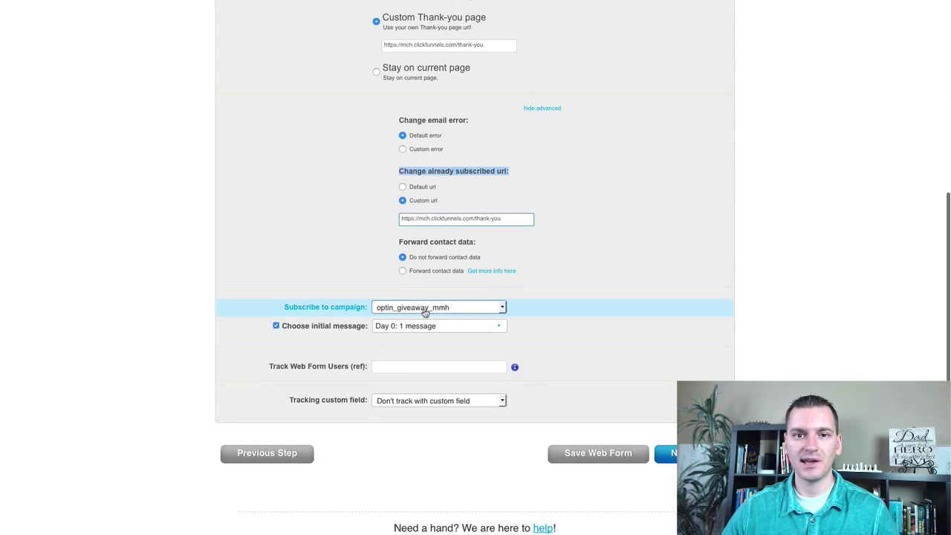
{"action": "left_click", "coordinate": [502, 307]}
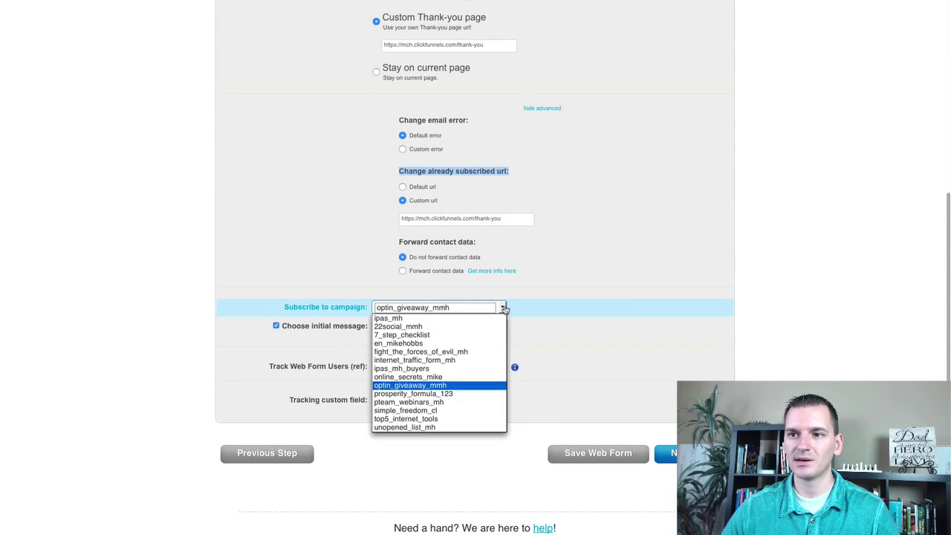
{"action": "left_click", "coordinate": [420, 307]}
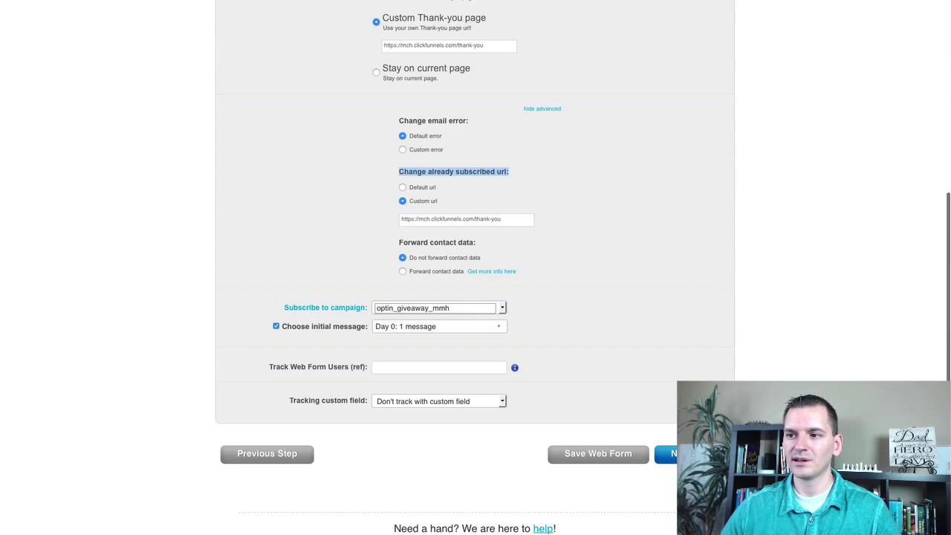
{"action": "left_click", "coordinate": [665, 453]}
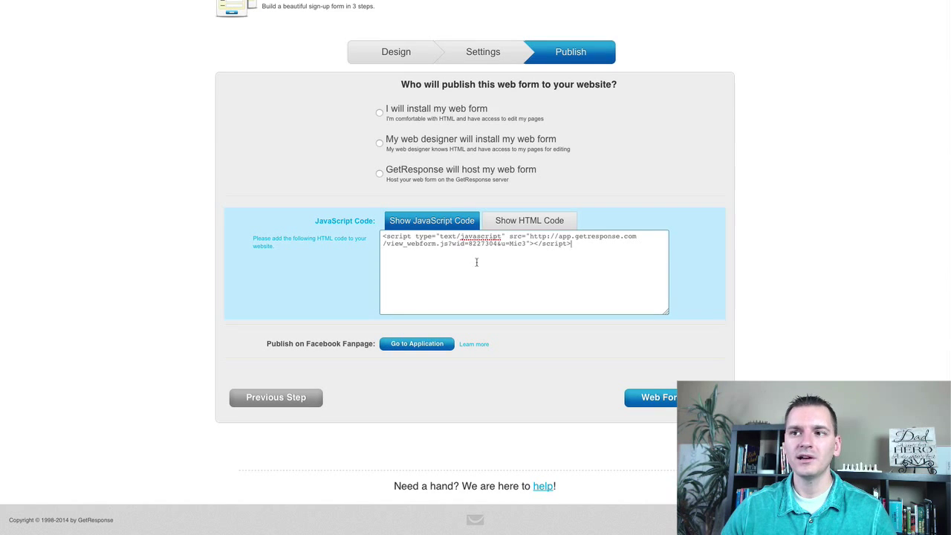
- Show the web form's HTML code, exclude the CSS styles, and select the entire code to review it
{"action": "left_click", "coordinate": [530, 219]}
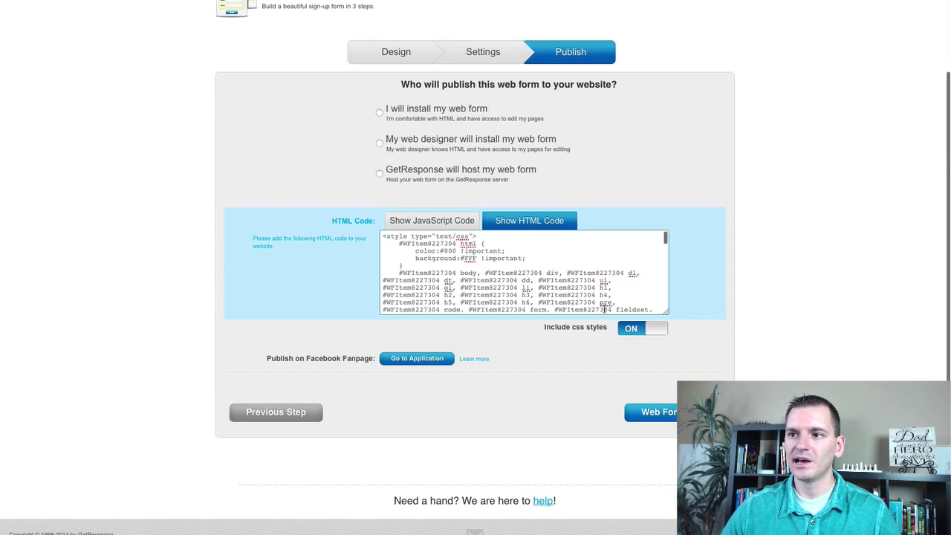
{"action": "left_click_drag", "start_coordinate": [544, 327], "coordinate": [606, 328]}
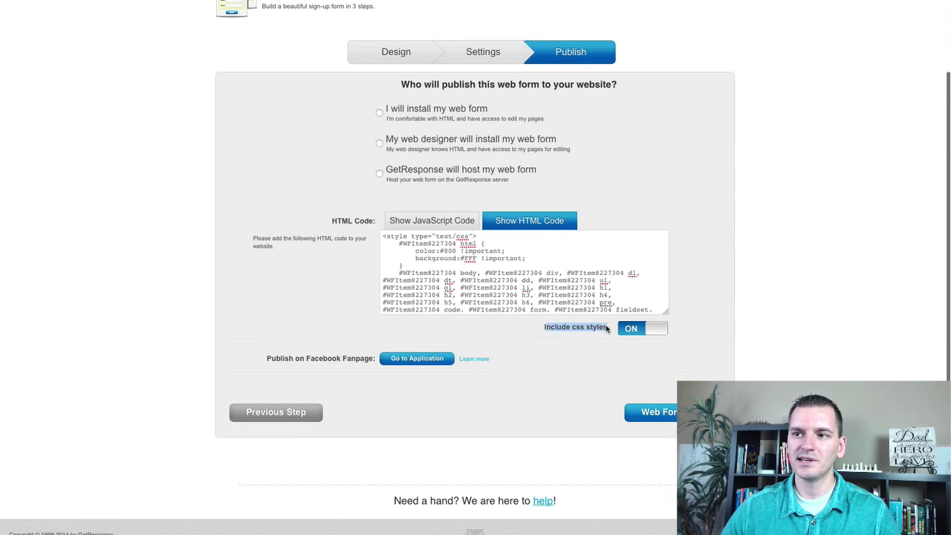
{"action": "left_click", "coordinate": [643, 329]}
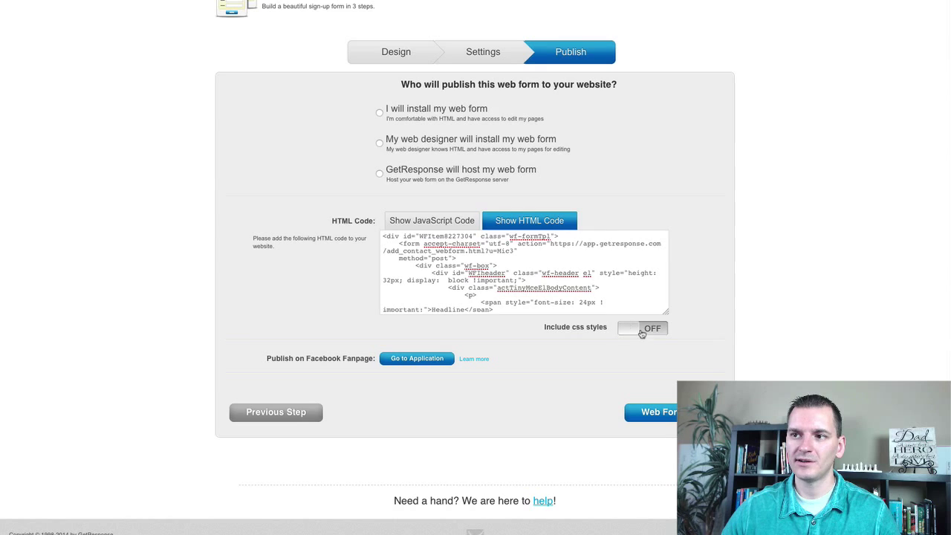
{"action": "triple_click", "coordinate": [519, 280]}
{"action": "key", "text": "ctrl+a"}
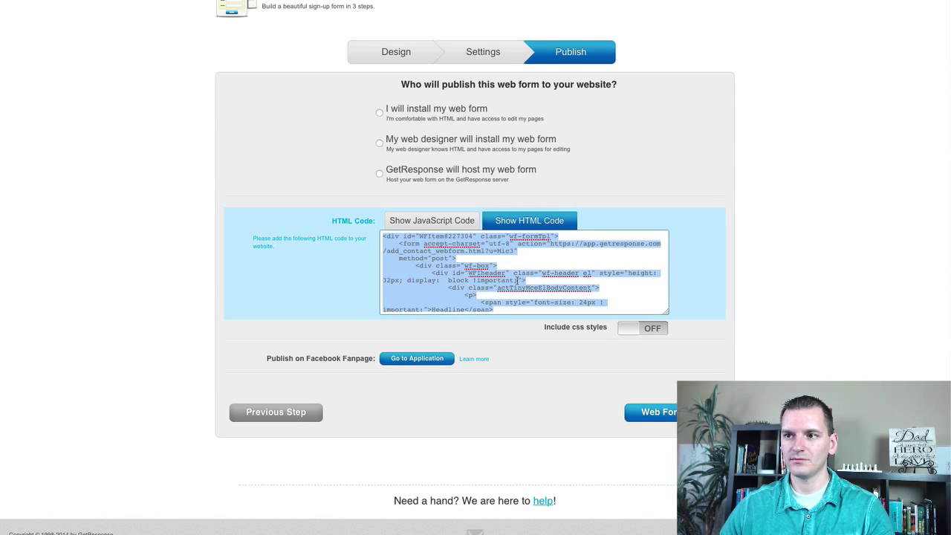
{"action": "scroll", "coordinate": [466, 265], "scroll_direction": "down", "scroll_amount": 5}
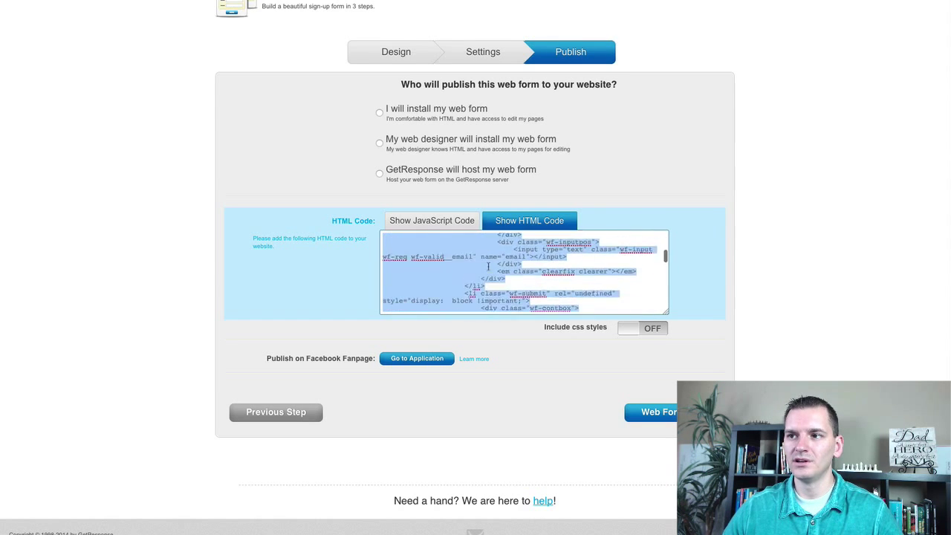
{"action": "scroll", "coordinate": [489, 266], "scroll_direction": "up", "scroll_amount": 6}
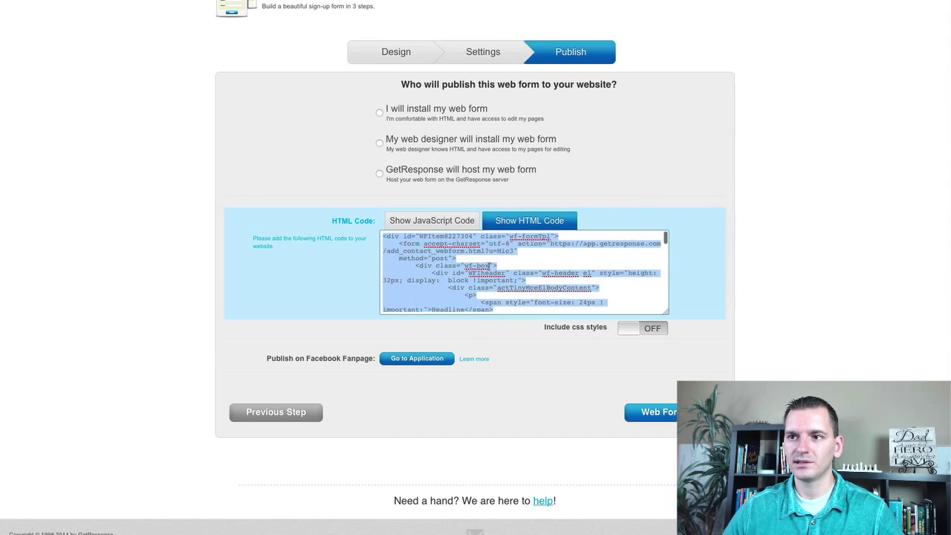
{"action": "scroll", "coordinate": [488, 305], "scroll_direction": "down", "scroll_amount": 5}
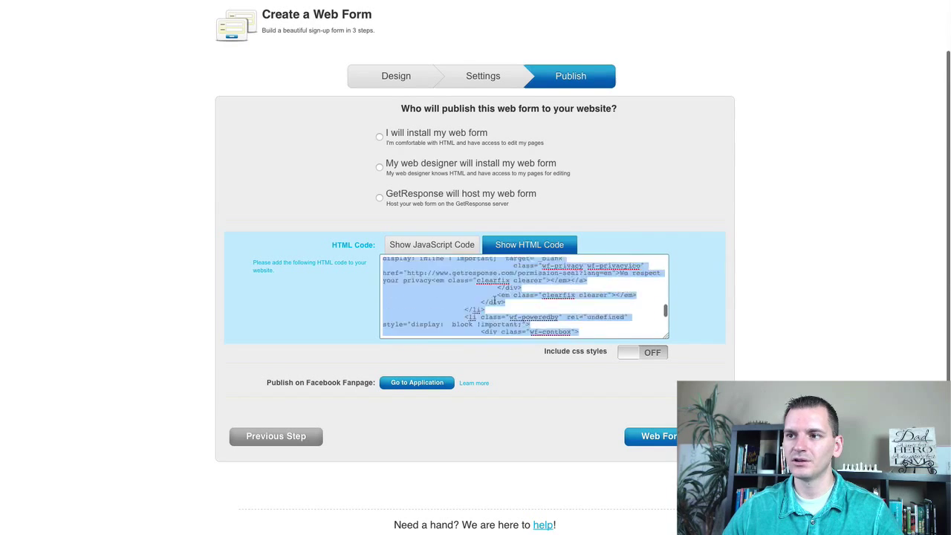
{"action": "scroll", "coordinate": [495, 299], "scroll_direction": "down", "scroll_amount": 1}
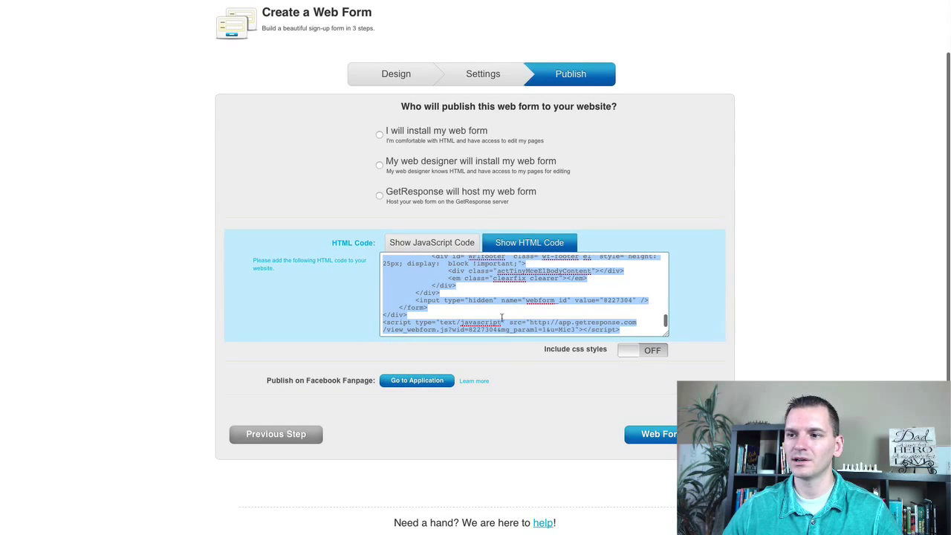
{"action": "scroll", "coordinate": [479, 296], "scroll_direction": "up", "scroll_amount": 5}
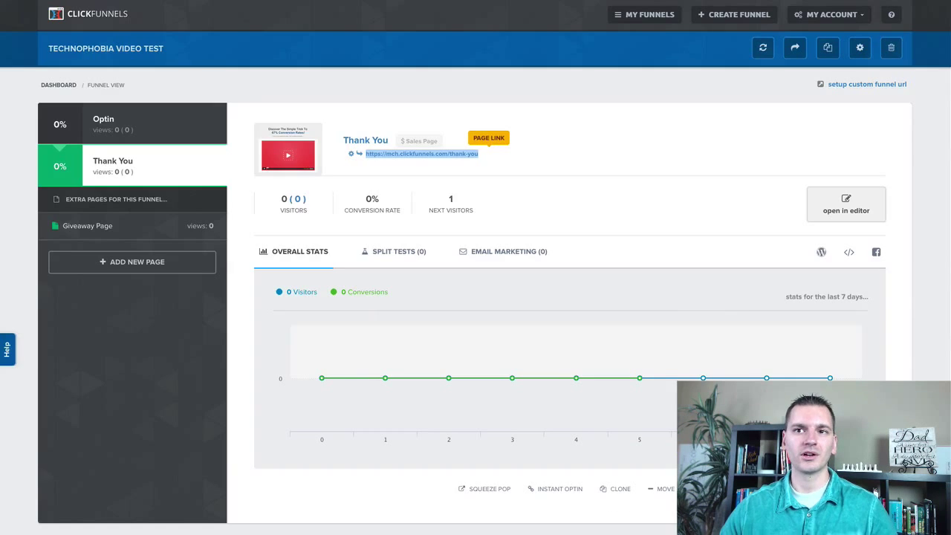
- Select the Optin page in the ClickFunnels funnel and return to the GetResponse form's settings to review the thank-you page addresses
{"action": "left_click", "coordinate": [114, 126]}
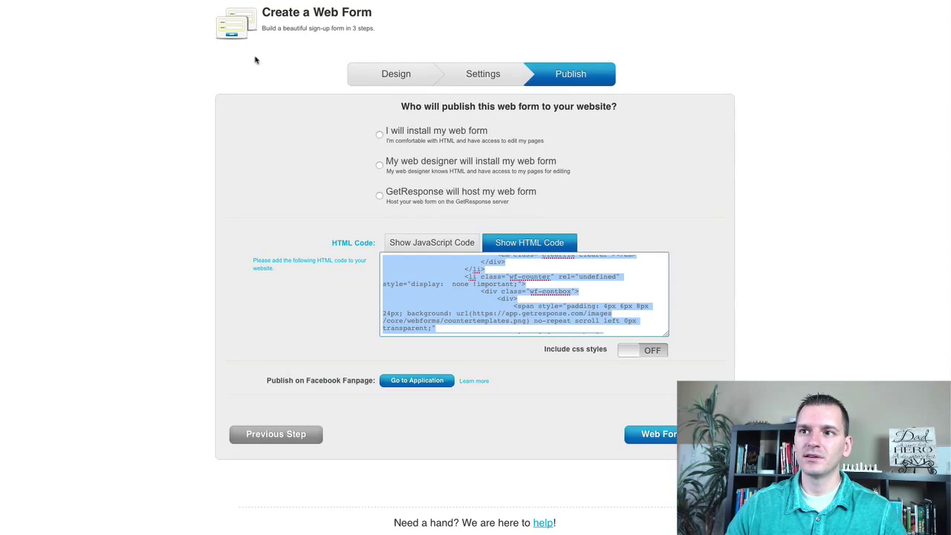
{"action": "left_click", "coordinate": [482, 77]}
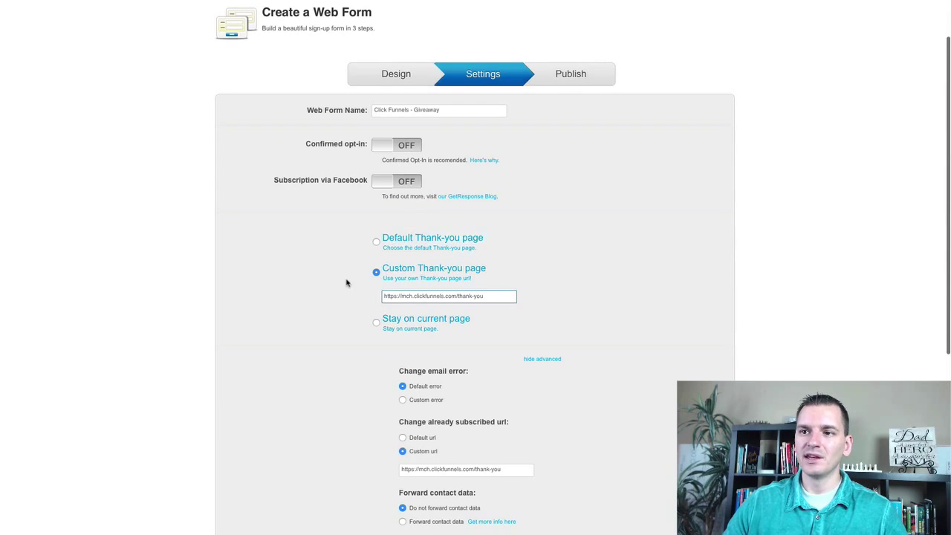
{"action": "scroll", "coordinate": [350, 283], "scroll_direction": "down", "scroll_amount": 1}
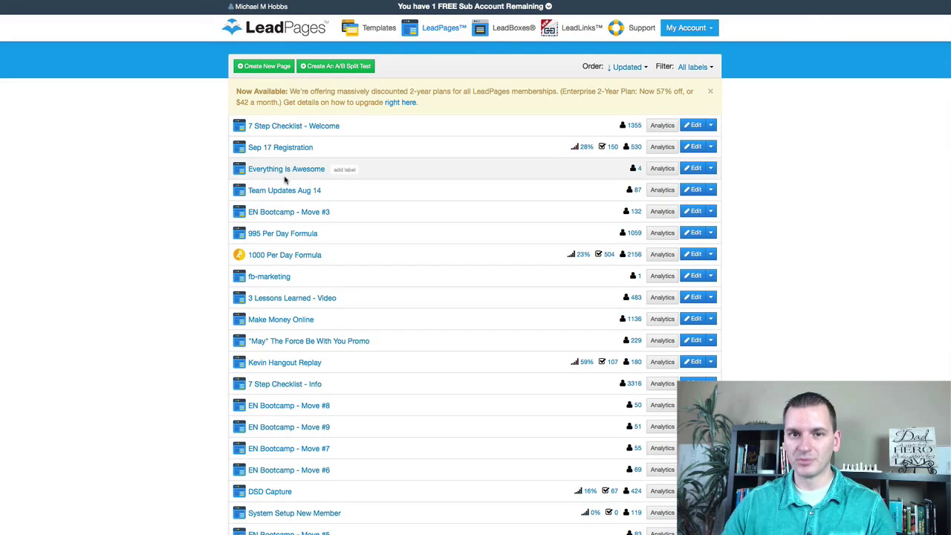
- In LeadPages, open the publish options for "7 Step Checklist - Welcome", copy the page's URL, and close the options
{"action": "left_click", "coordinate": [310, 128]}
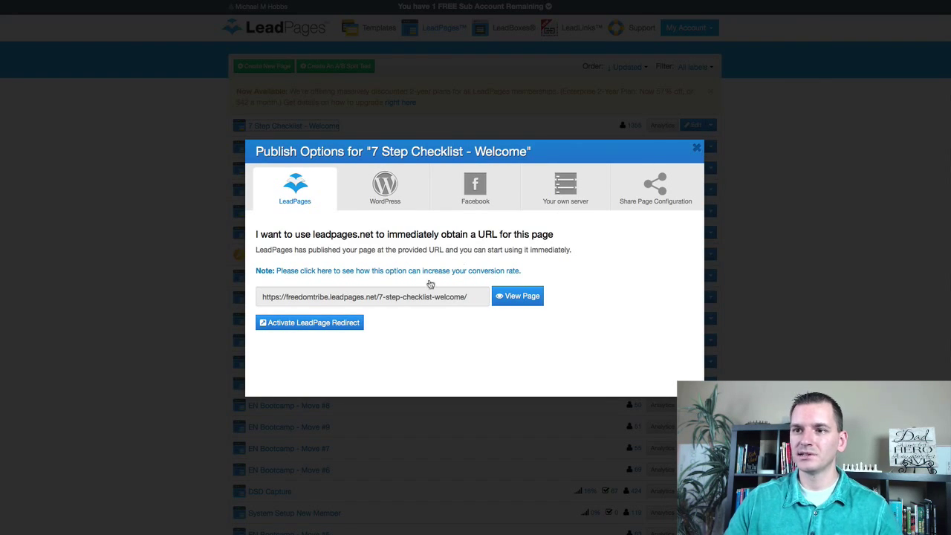
{"action": "left_click", "coordinate": [344, 296]}
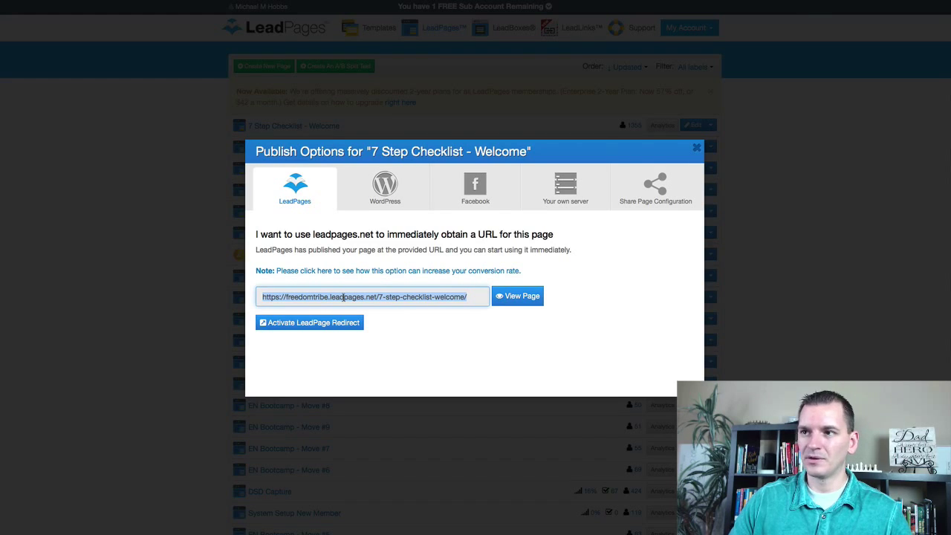
{"action": "key", "text": "super+c"}
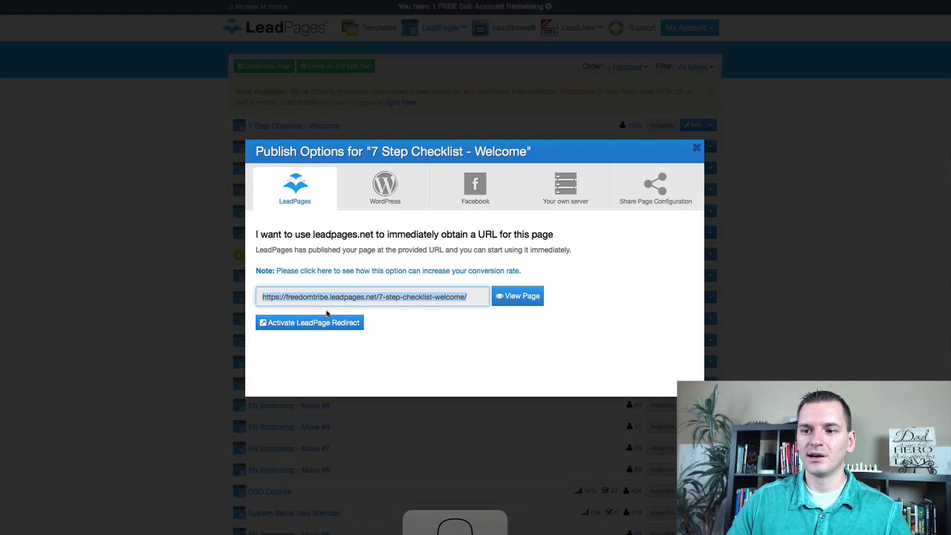
{"action": "left_click", "coordinate": [696, 149]}
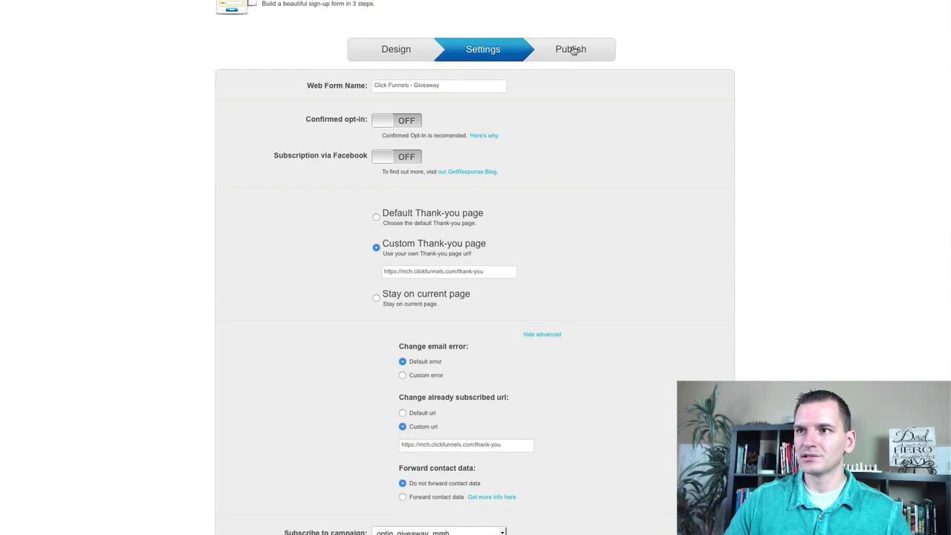
- Back in GetResponse, return to the form's Publish stage and copy its HTML code with CSS styles turned off
{"action": "left_click", "coordinate": [572, 49]}
{"action": "left_click", "coordinate": [517, 222]}
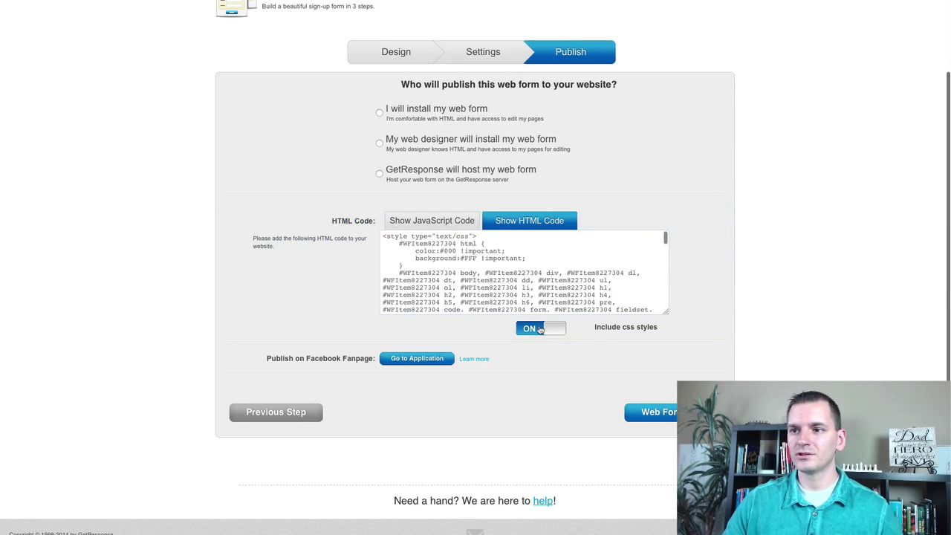
{"action": "left_click", "coordinate": [548, 328]}
{"action": "left_click", "coordinate": [478, 266]}
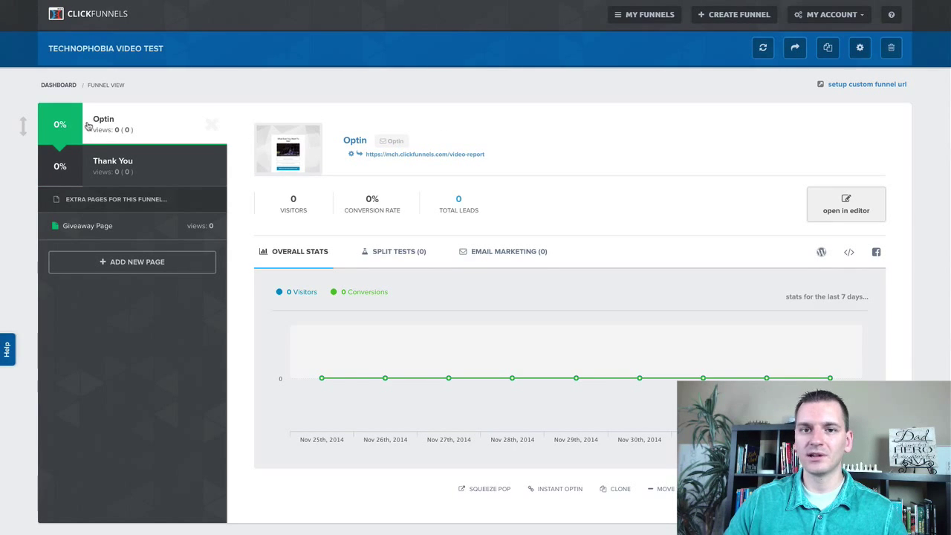
- In ClickFunnels, open the Optin page in the editor and set its email integration to Getresponse HTML (Html Form)
{"action": "left_click", "coordinate": [840, 206]}
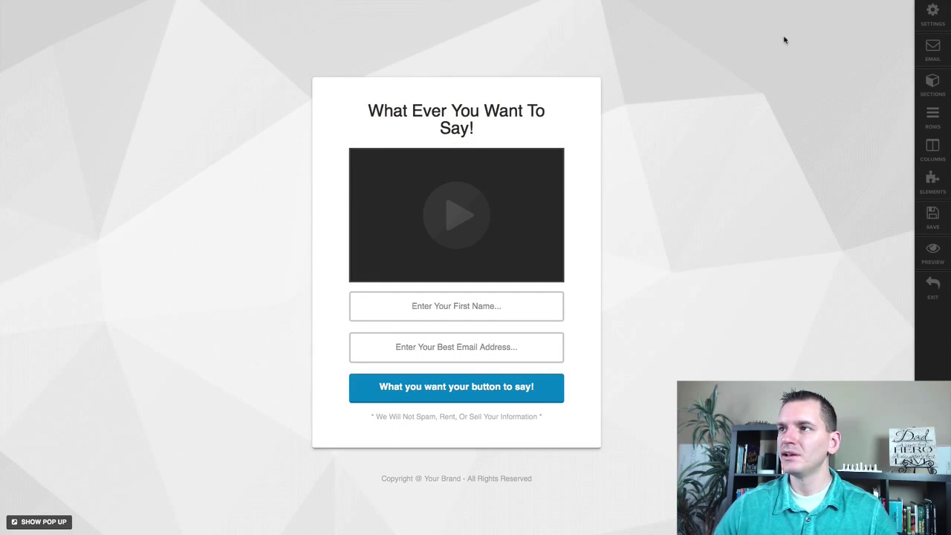
{"action": "left_click", "coordinate": [932, 49]}
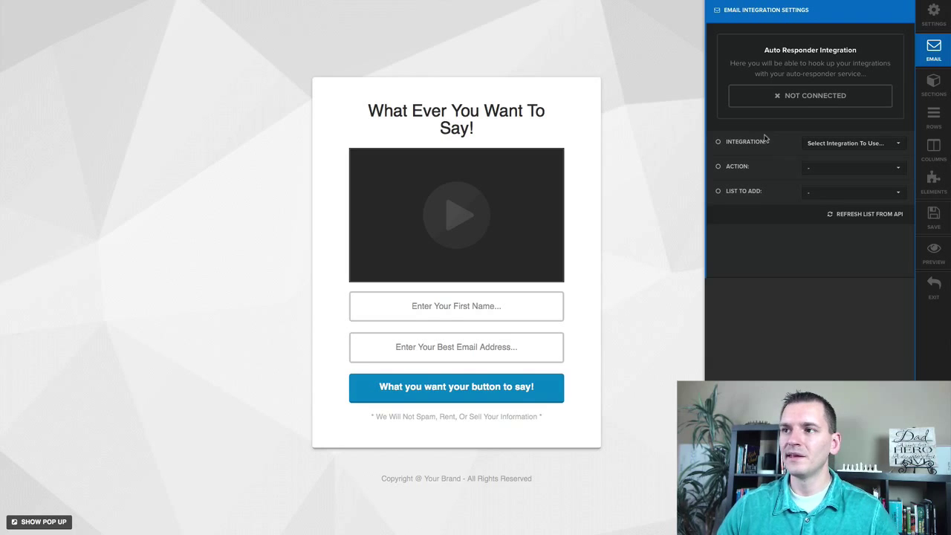
{"action": "left_click", "coordinate": [821, 145]}
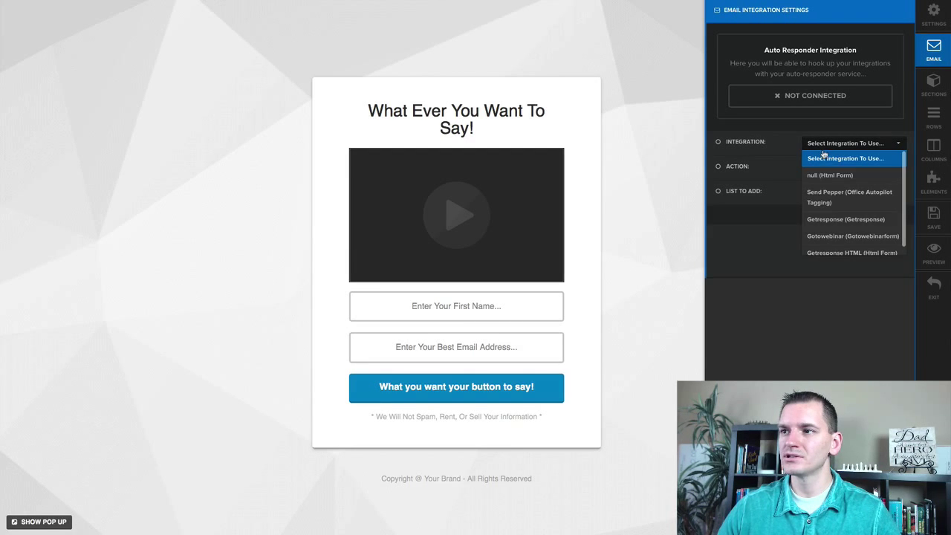
{"action": "left_click", "coordinate": [830, 247]}
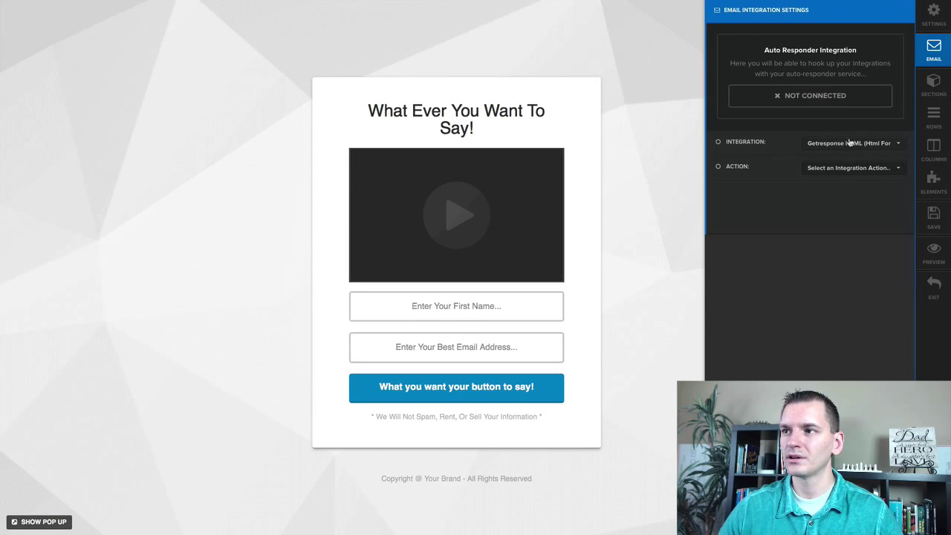
- Set the integration action to Integrate Existing Form, paste the copied web form HTML, and parse and save the form
{"action": "left_click", "coordinate": [831, 168]}
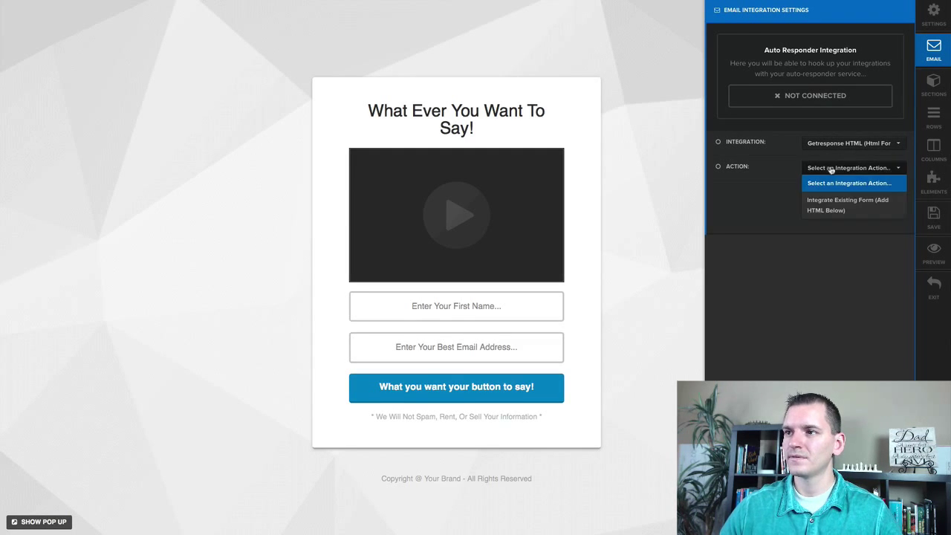
{"action": "left_click", "coordinate": [826, 205]}
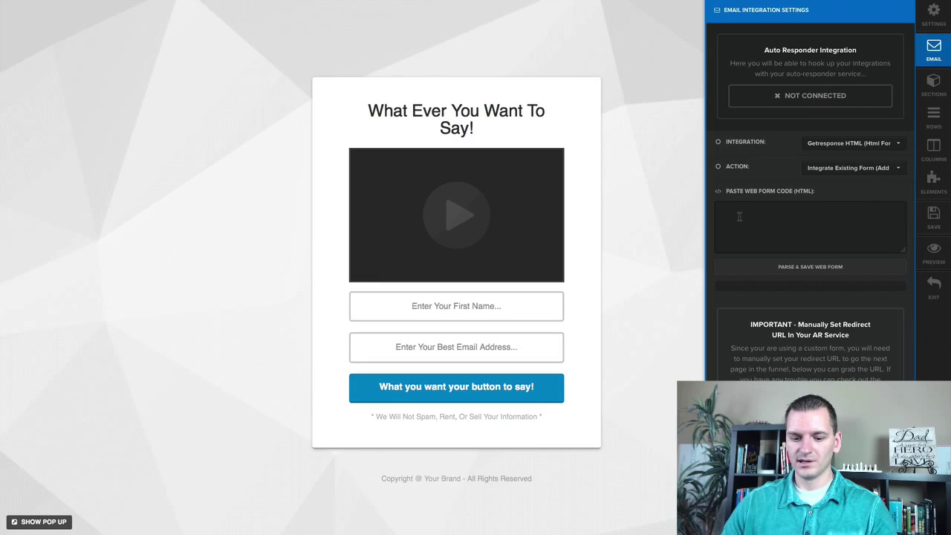
{"action": "key", "text": "ctrl+v"}
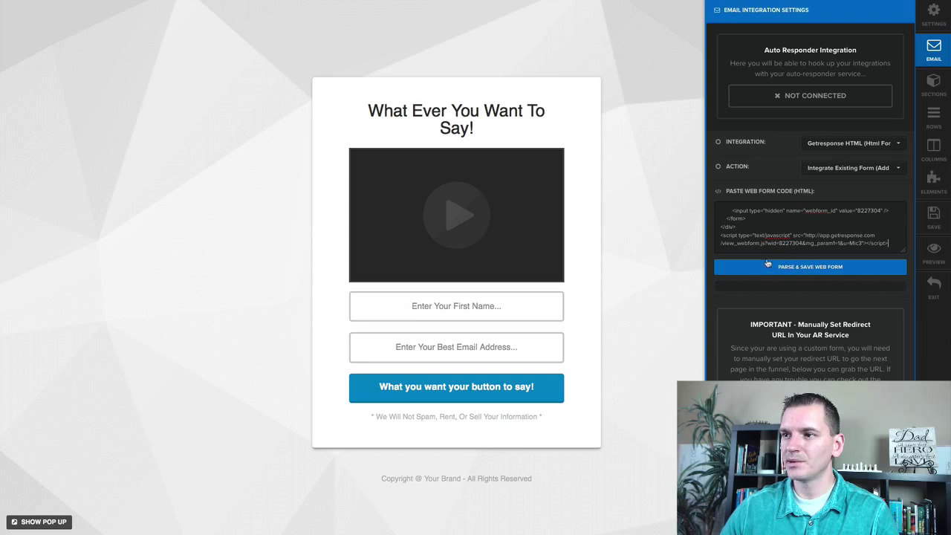
{"action": "left_click", "coordinate": [789, 267]}
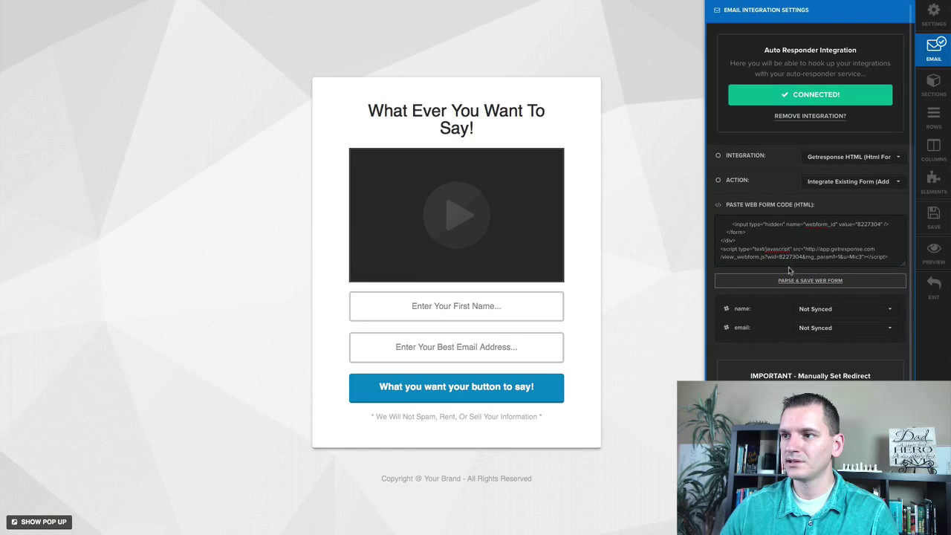
- Sync the page's email field to email and its name field to name, and save the Optin page
{"action": "left_click_drag", "start_coordinate": [736, 332], "coordinate": [756, 332]}
{"action": "left_click", "coordinate": [828, 330]}
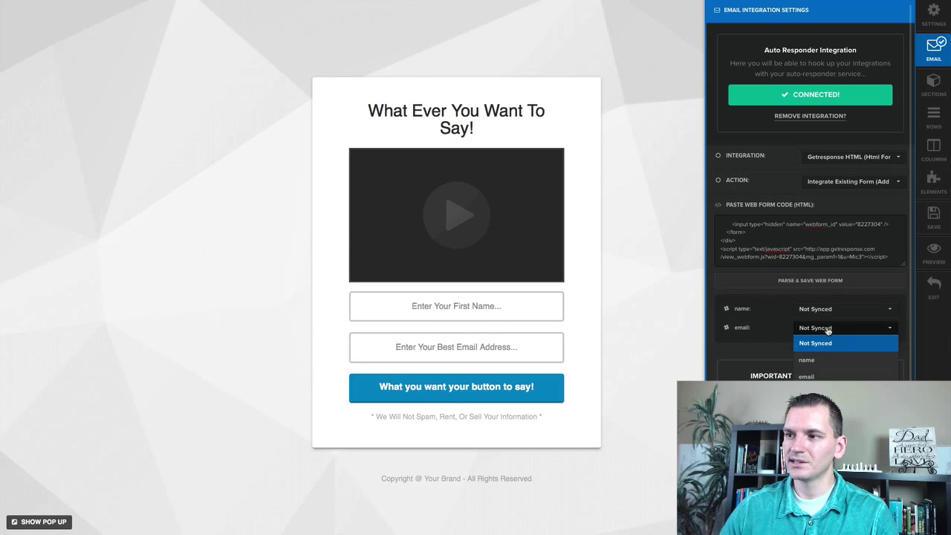
{"action": "left_click", "coordinate": [813, 363]}
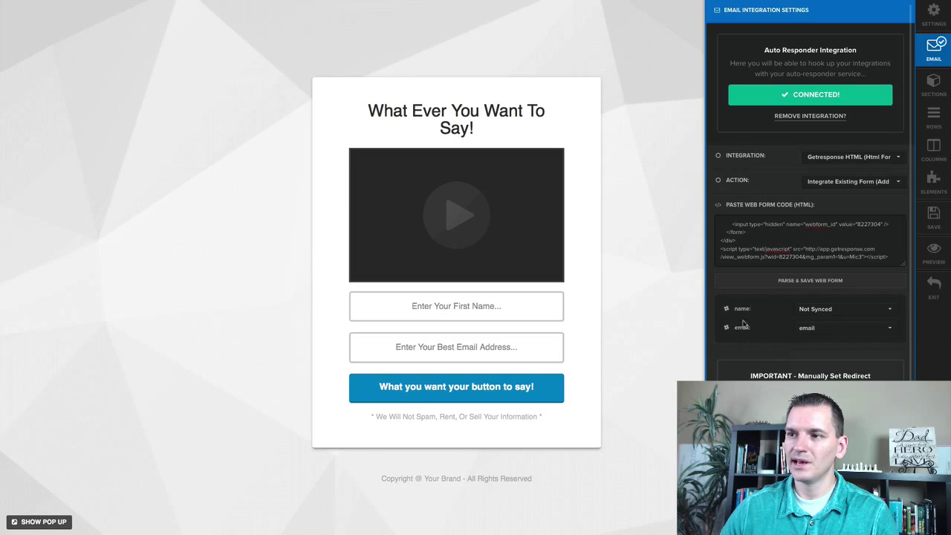
{"action": "left_click", "coordinate": [802, 312]}
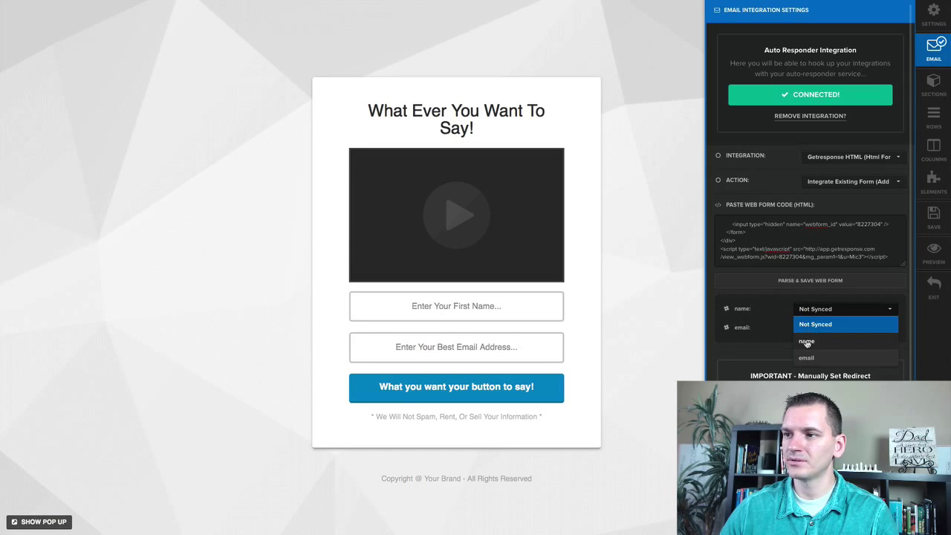
{"action": "left_click", "coordinate": [807, 340]}
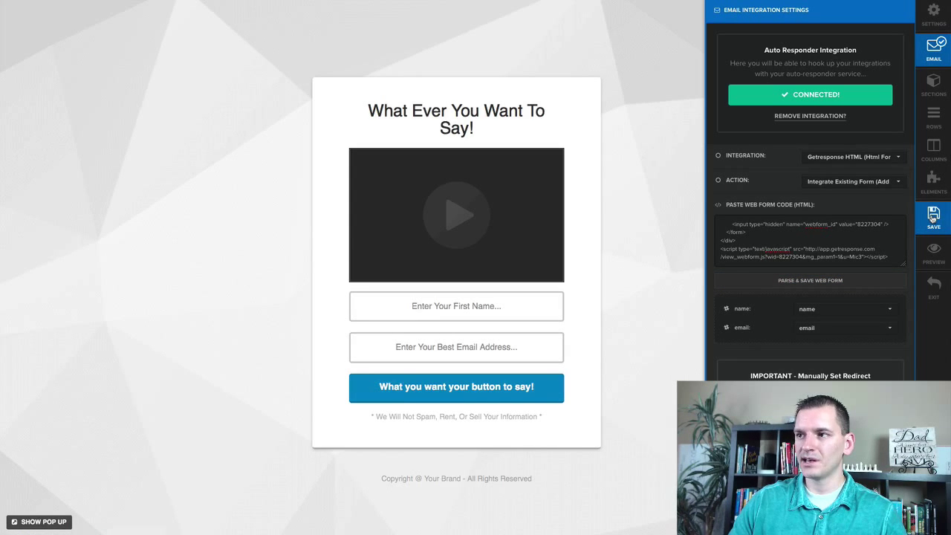
{"action": "left_click", "coordinate": [932, 217]}
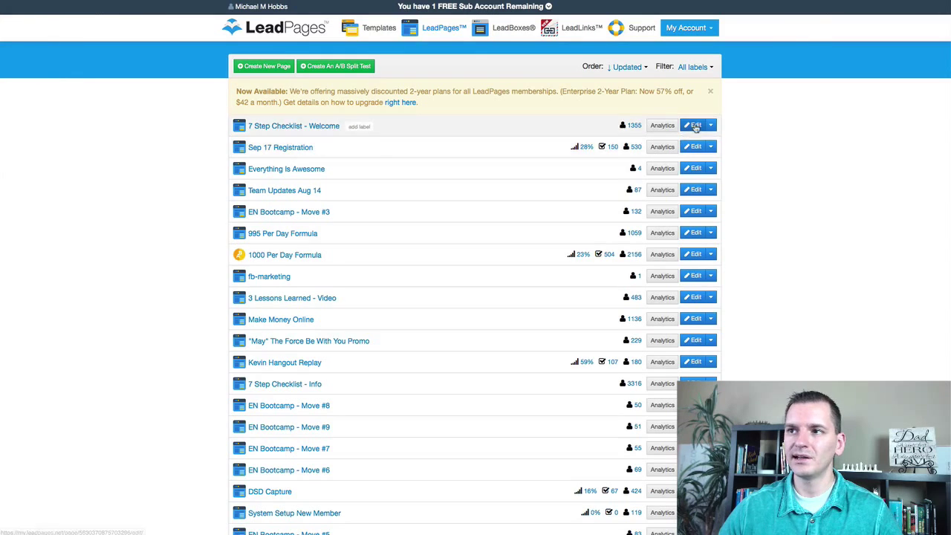
- In LeadPages, edit the 7 Step Checklist - Welcome page and set its report download form's integration to GetResponse under HTML Copy / Paste
{"action": "left_click", "coordinate": [696, 126]}
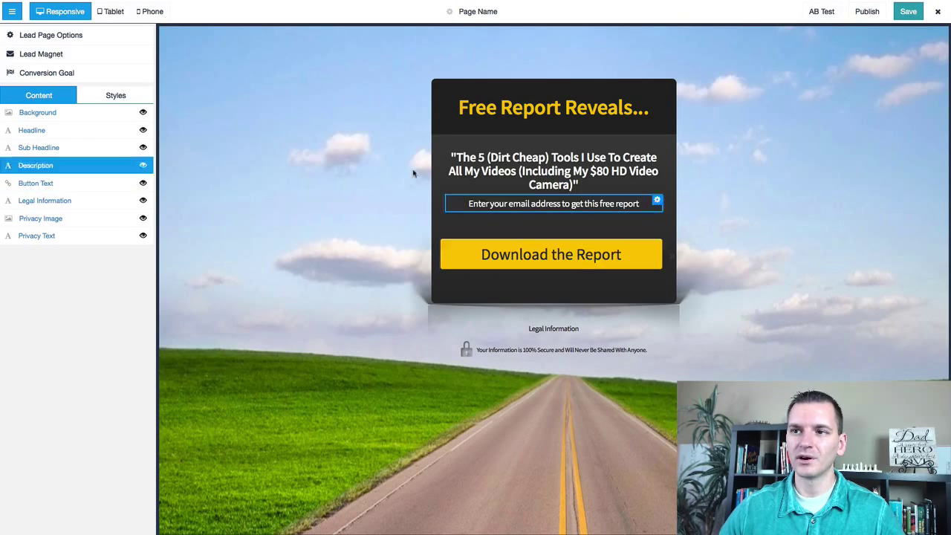
{"action": "left_click", "coordinate": [550, 257]}
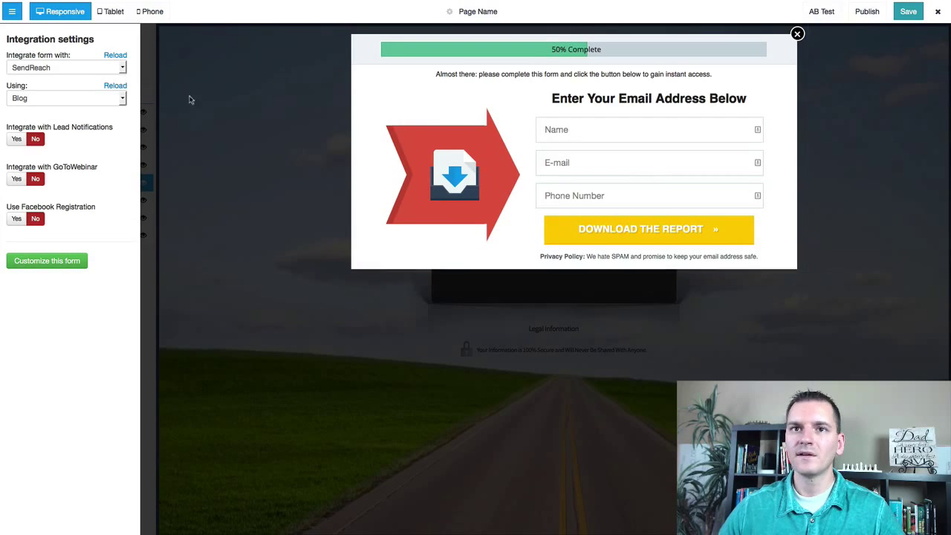
{"action": "left_click", "coordinate": [121, 67]}
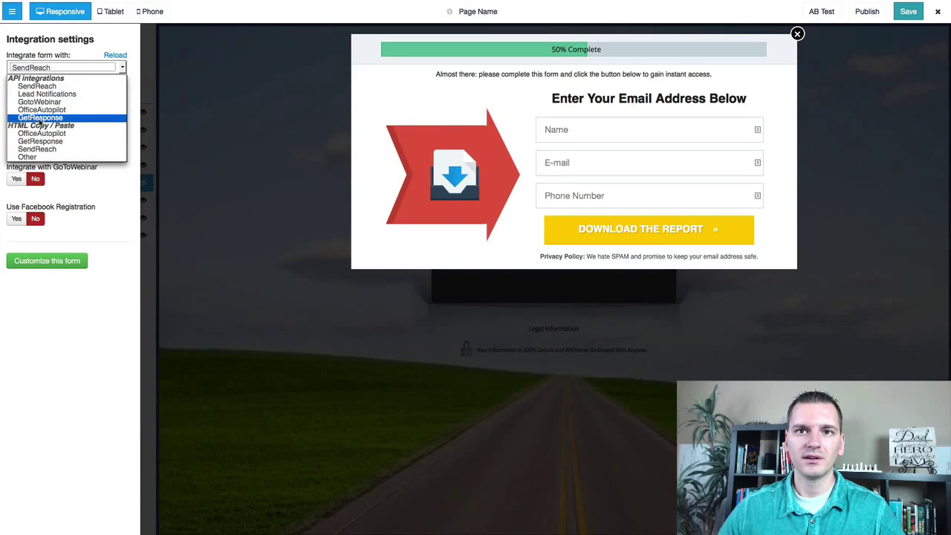
{"action": "left_click", "coordinate": [55, 142]}
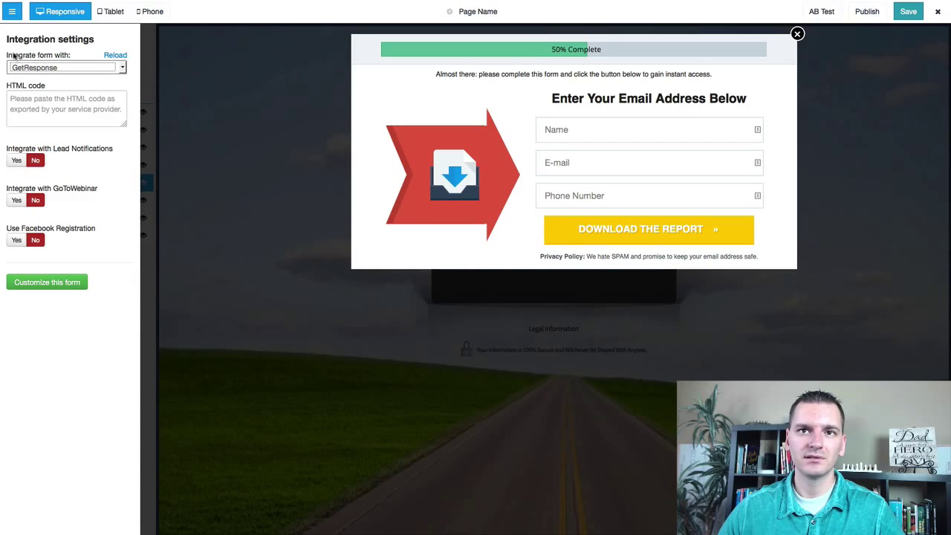
{"action": "left_click", "coordinate": [79, 68]}
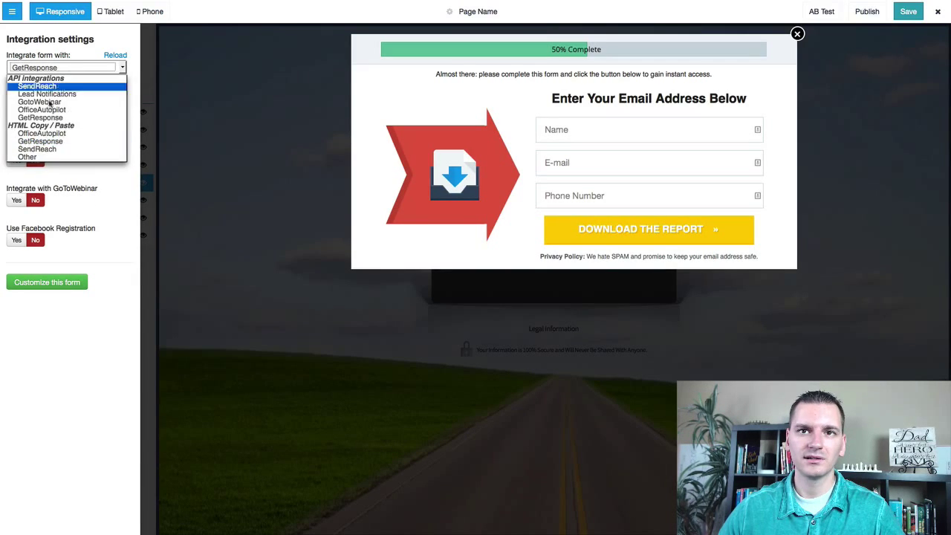
{"action": "left_click", "coordinate": [36, 141]}
- Paste the copied web form HTML into the form's integration, view its customization options, and close the form and save the page
{"action": "left_click", "coordinate": [41, 103]}
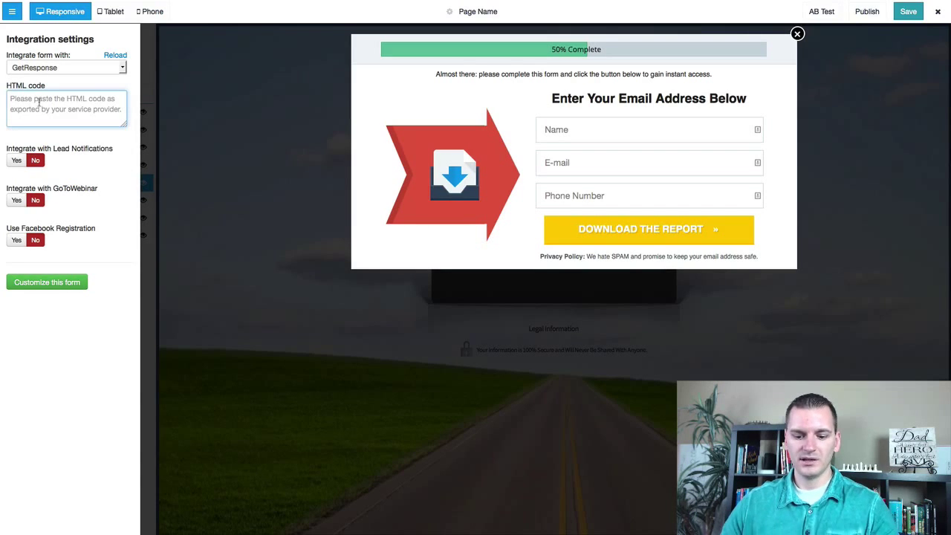
{"action": "key", "text": "ctrl+v"}
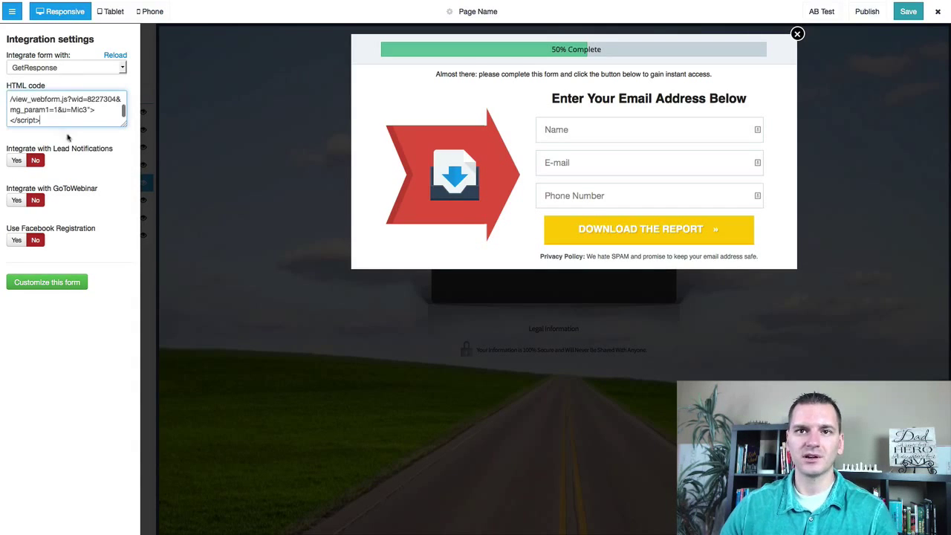
{"action": "left_click", "coordinate": [115, 270]}
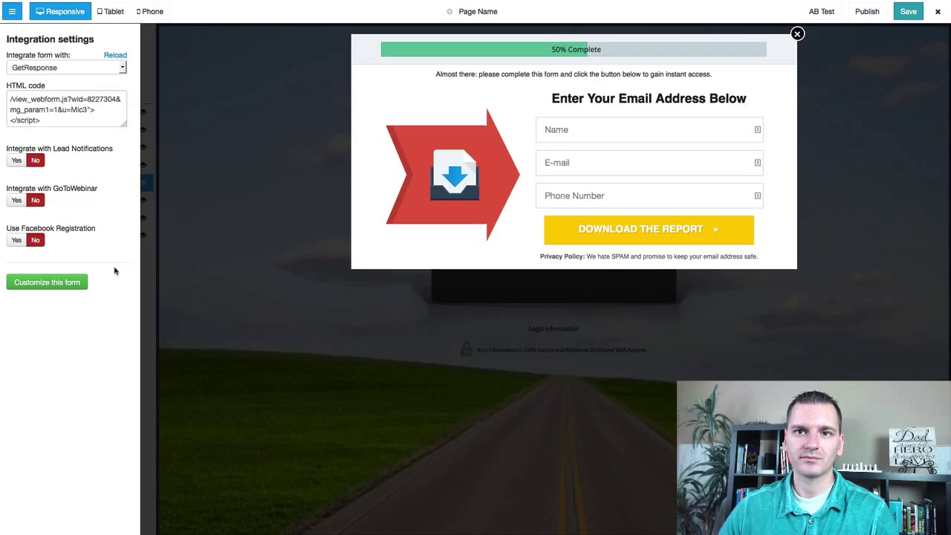
{"action": "left_click", "coordinate": [54, 281]}
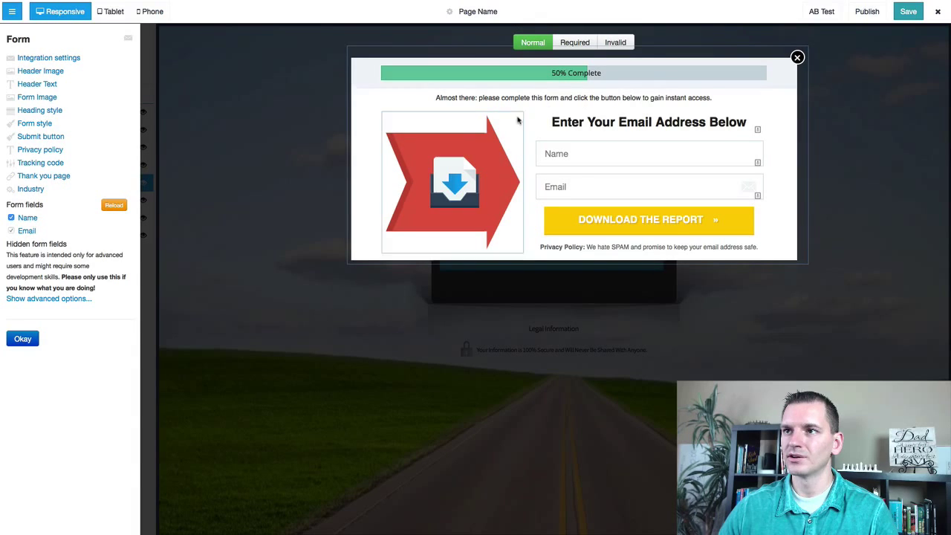
{"action": "left_click", "coordinate": [797, 57]}
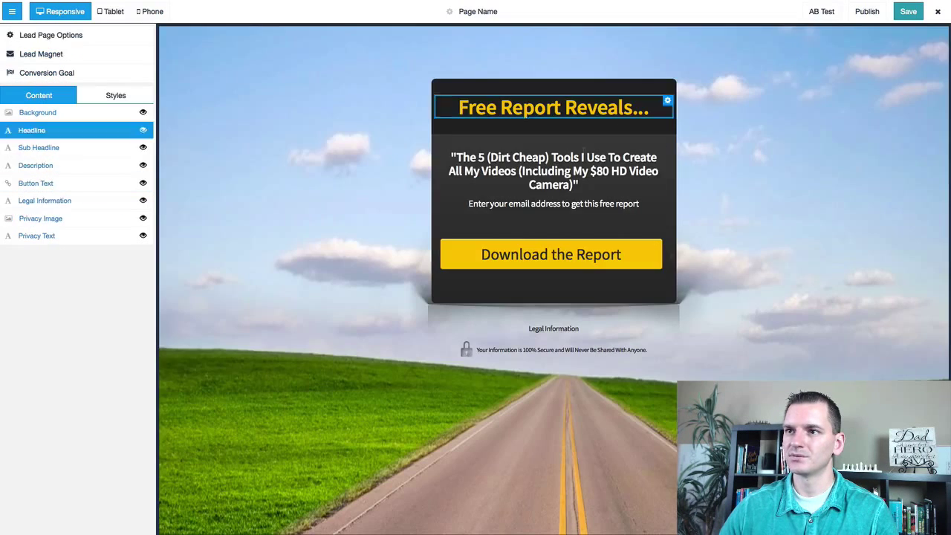
{"action": "left_click", "coordinate": [910, 12]}
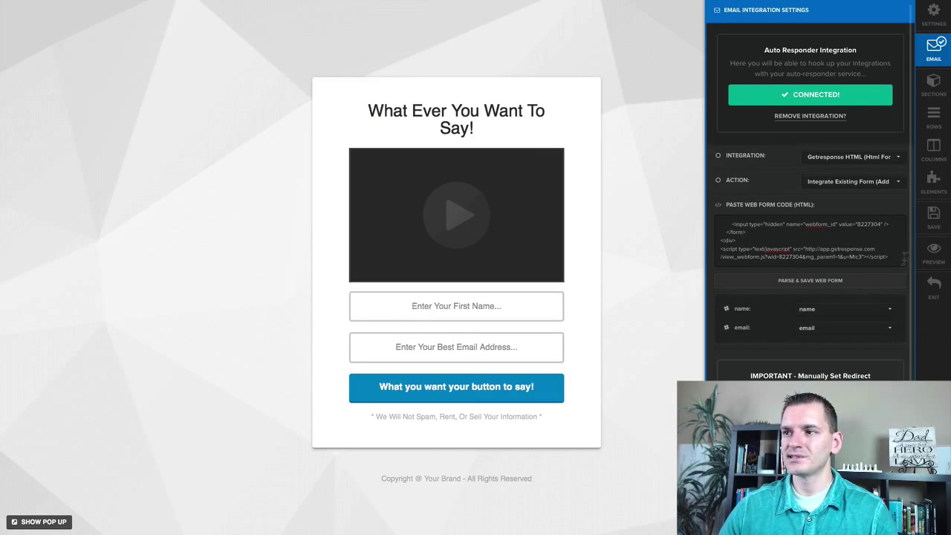
- Back in ClickFunnels, save the Optin page, exit the editor, and open the live Optin page from the funnel view
{"action": "left_click", "coordinate": [933, 219]}
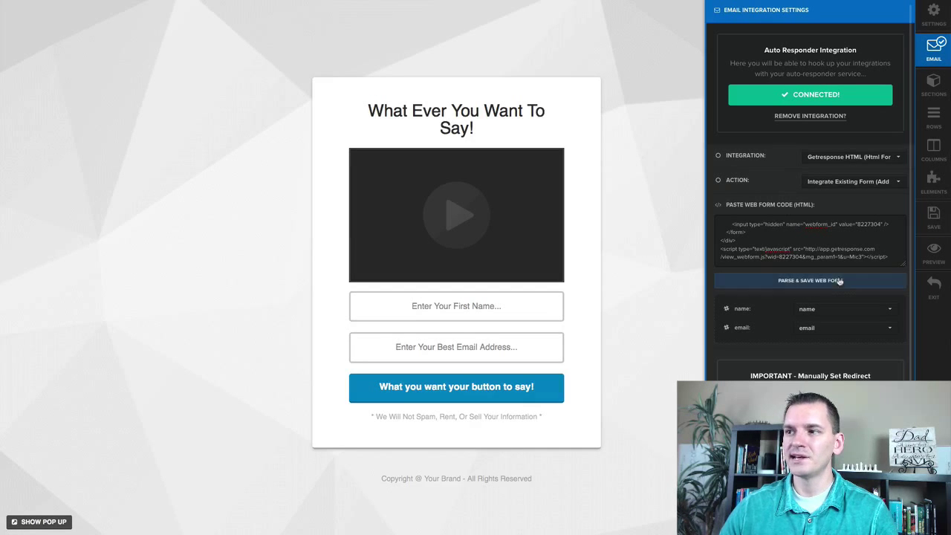
{"action": "left_click", "coordinate": [934, 287]}
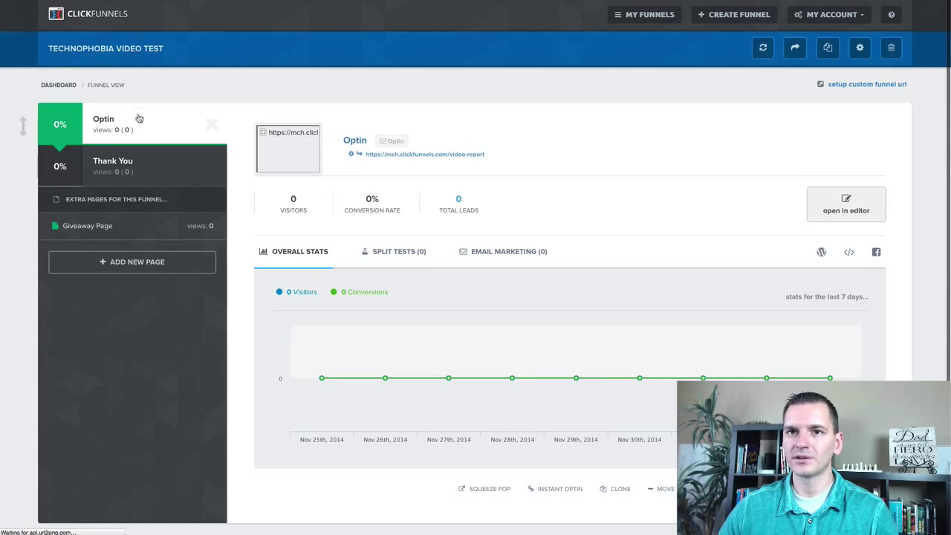
{"action": "left_click", "coordinate": [360, 154]}
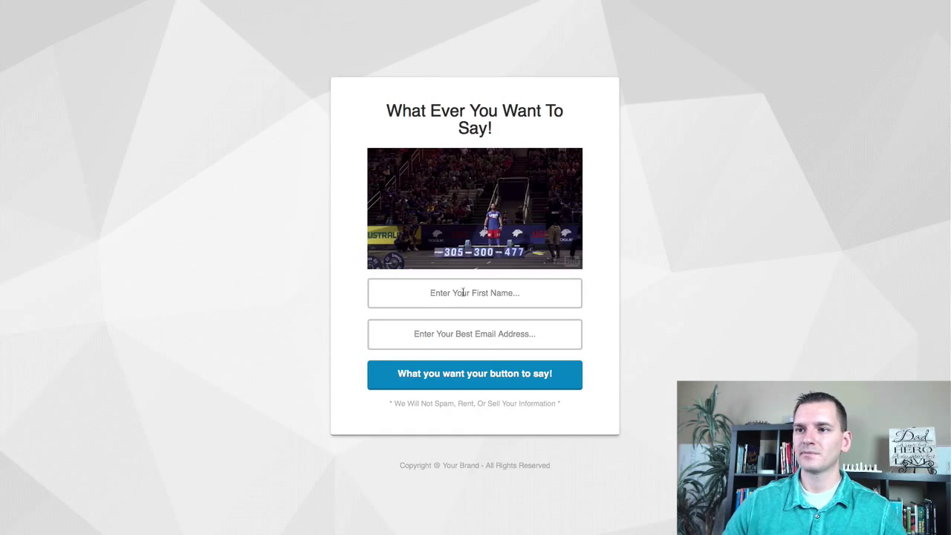
- Submit the live opt-in form with a test first name and email address, and examine the page it redirects to
{"action": "left_click", "coordinate": [445, 293]}
{"action": "type", "text": "Mike"}
{"action": "key", "text": "Tab"}
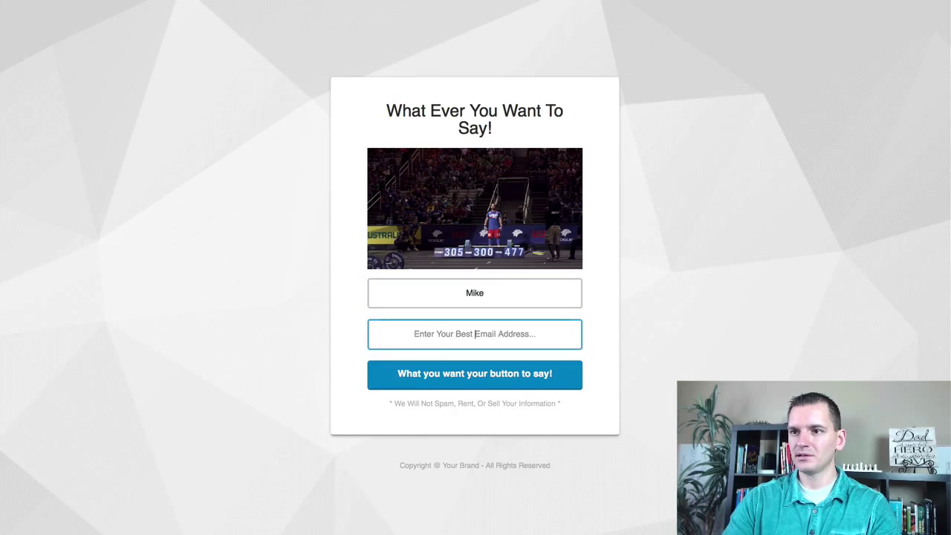
{"action": "type", "text": "its"}
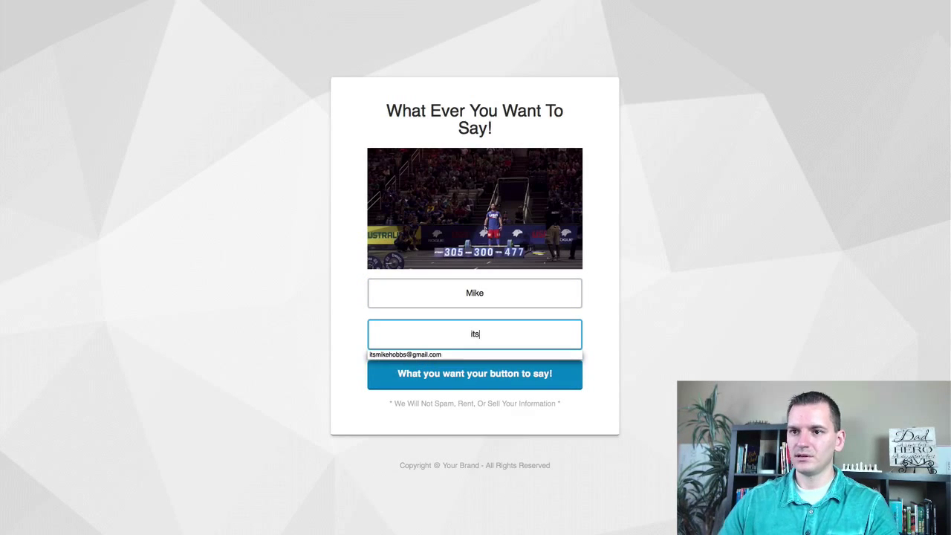
{"action": "left_click", "coordinate": [416, 354]}
{"action": "left_click", "coordinate": [480, 375]}
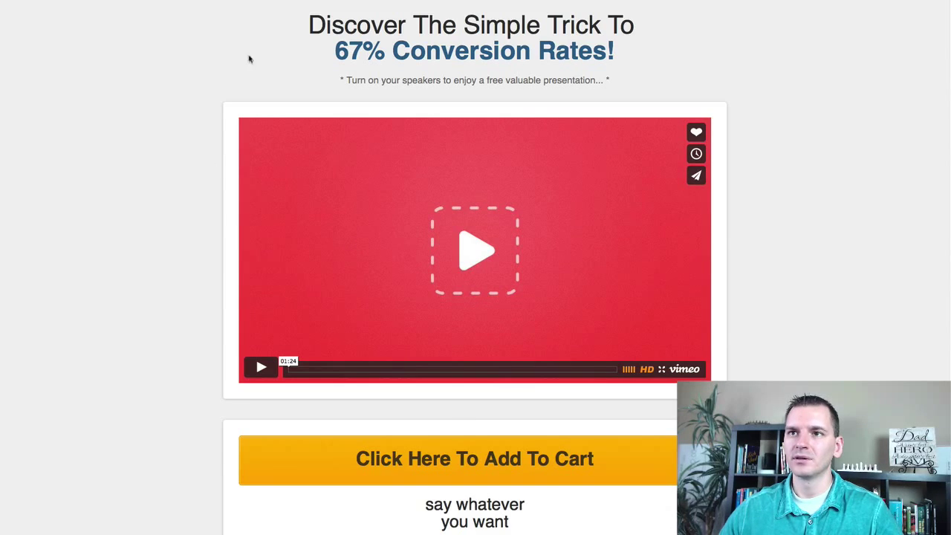
{"action": "left_click_drag", "start_coordinate": [311, 22], "coordinate": [623, 64]}
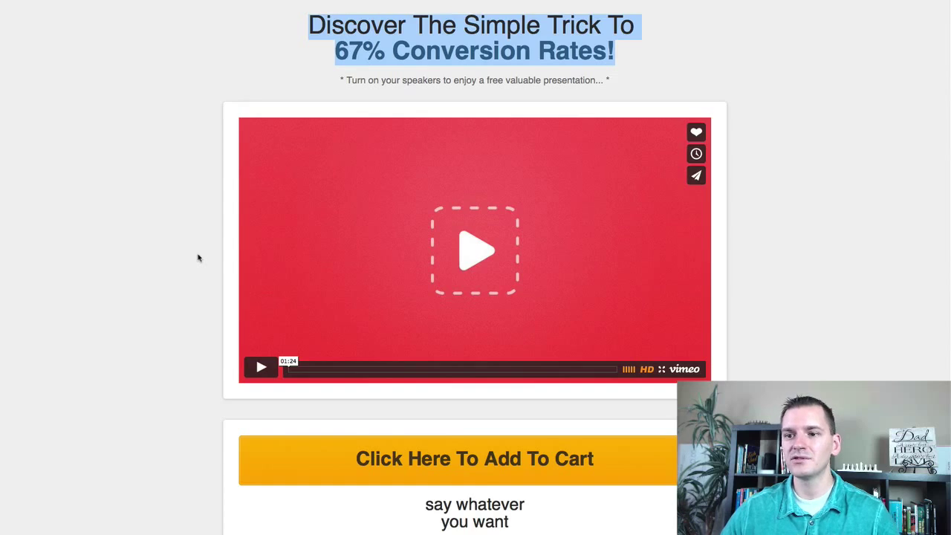
{"action": "scroll", "coordinate": [198, 257], "scroll_direction": "down", "scroll_amount": 3}
{"action": "scroll", "coordinate": [194, 258], "scroll_direction": "up", "scroll_amount": 3}
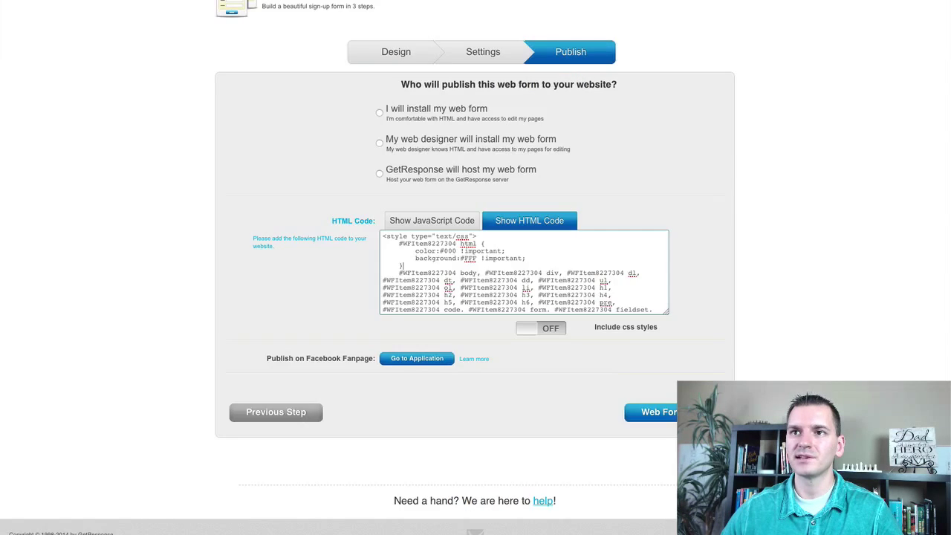
- In GetResponse, view all contacts and filter them to the optin_giveaway_mmh campaign to check for the test signup
{"action": "scroll", "coordinate": [290, 45], "scroll_direction": "up", "scroll_amount": 2}
{"action": "mouse_move", "coordinate": [400, 10]}
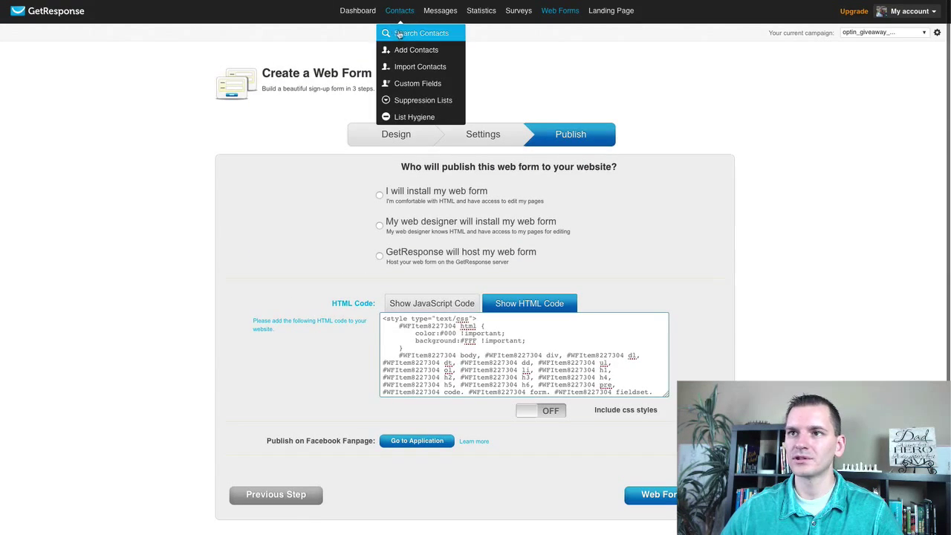
{"action": "left_click", "coordinate": [400, 33]}
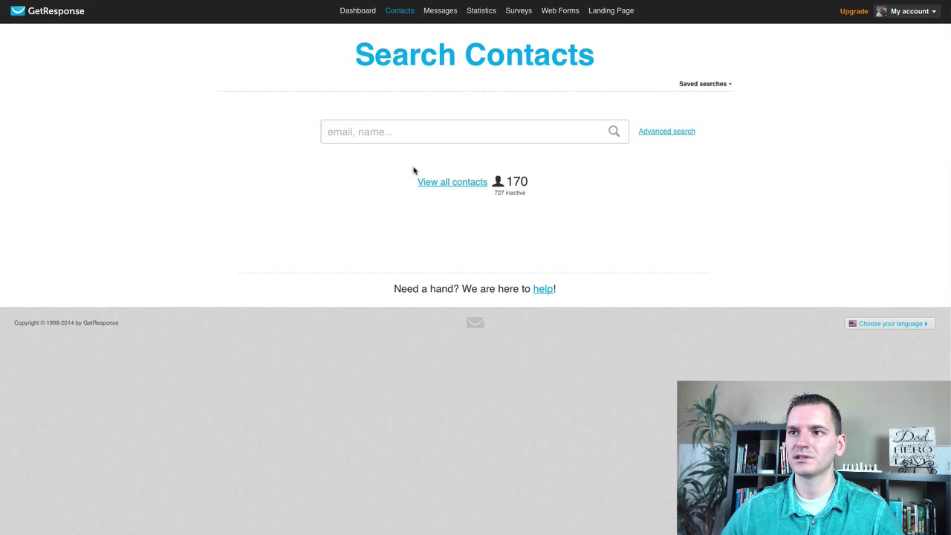
{"action": "left_click", "coordinate": [468, 183]}
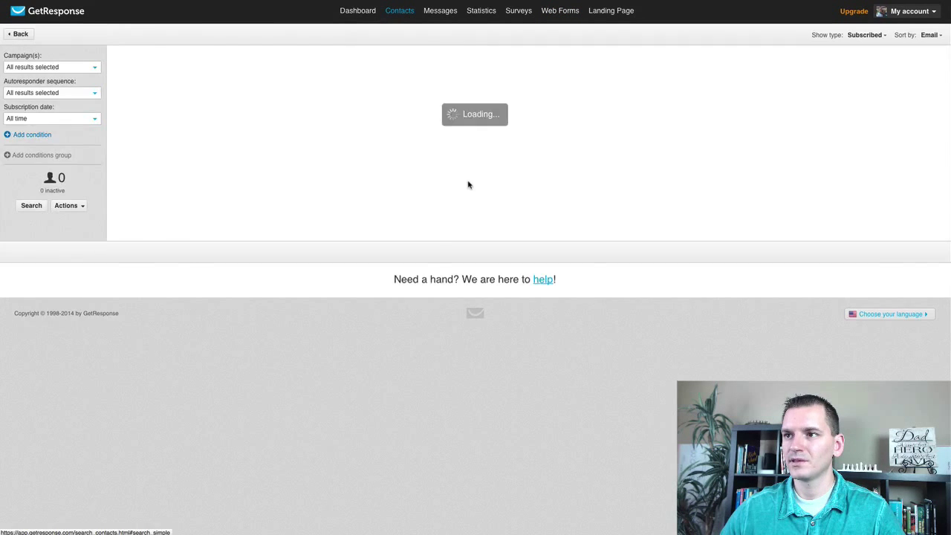
{"action": "left_click", "coordinate": [67, 69]}
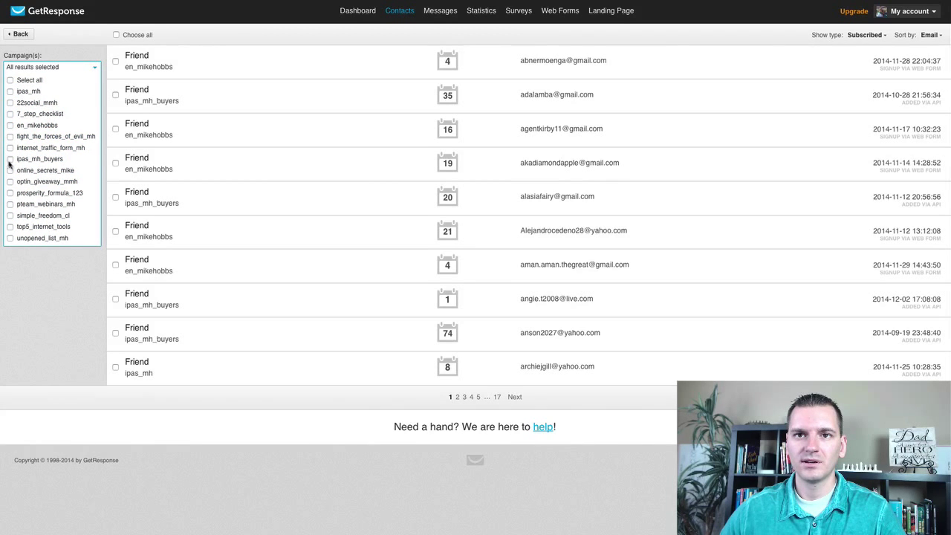
{"action": "left_click", "coordinate": [10, 183]}
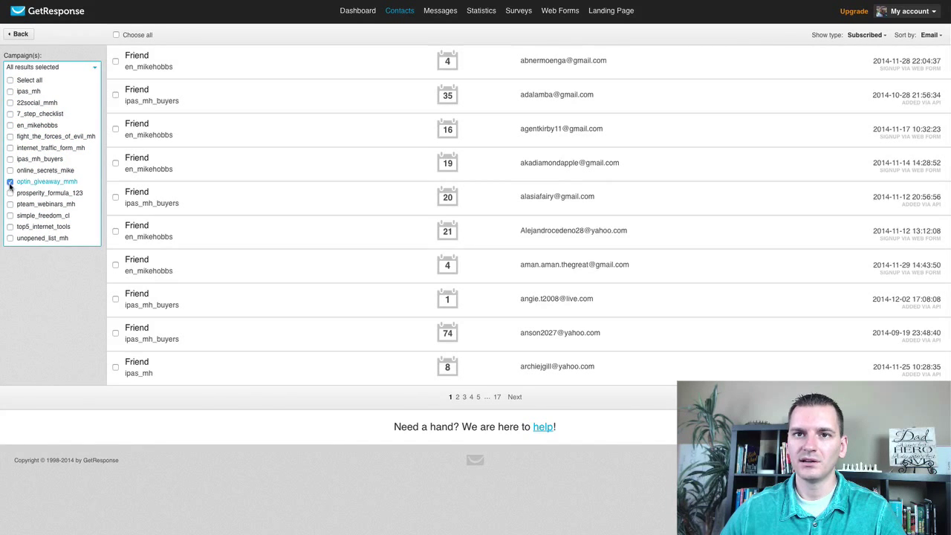
{"action": "left_click", "coordinate": [70, 313]}
{"action": "left_click", "coordinate": [31, 205]}
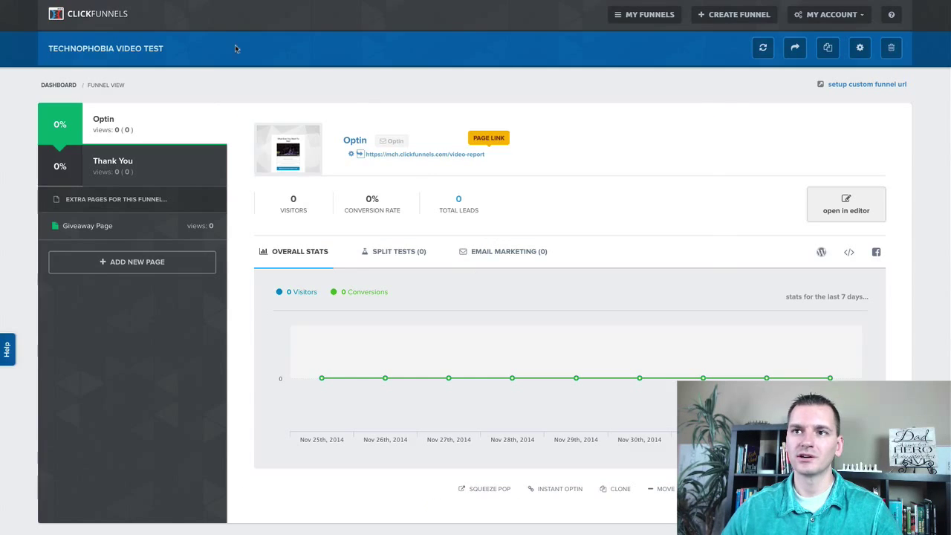
- In ClickFunnels, select the Optin page's URL, look at the domain choices in its page settings, and close them without updating
{"action": "left_click", "coordinate": [487, 154]}
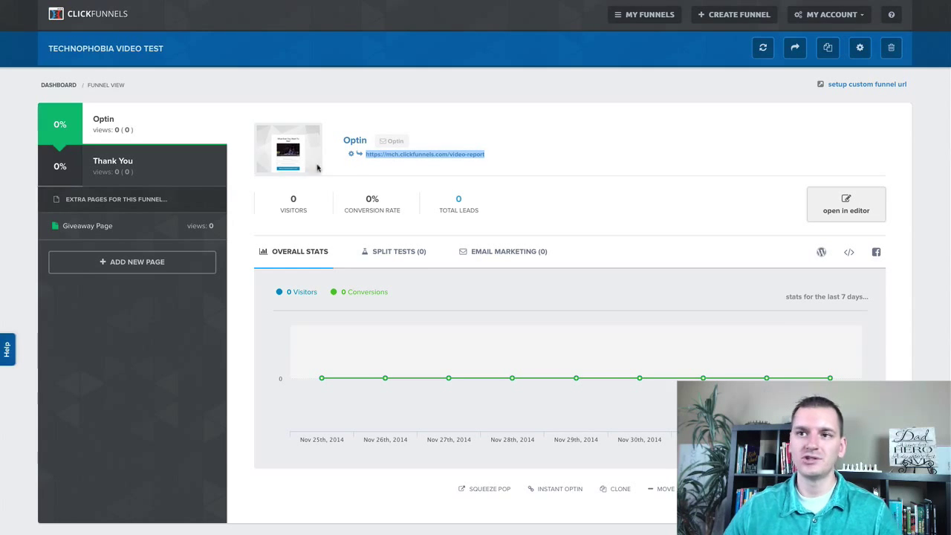
{"action": "left_click", "coordinate": [352, 155]}
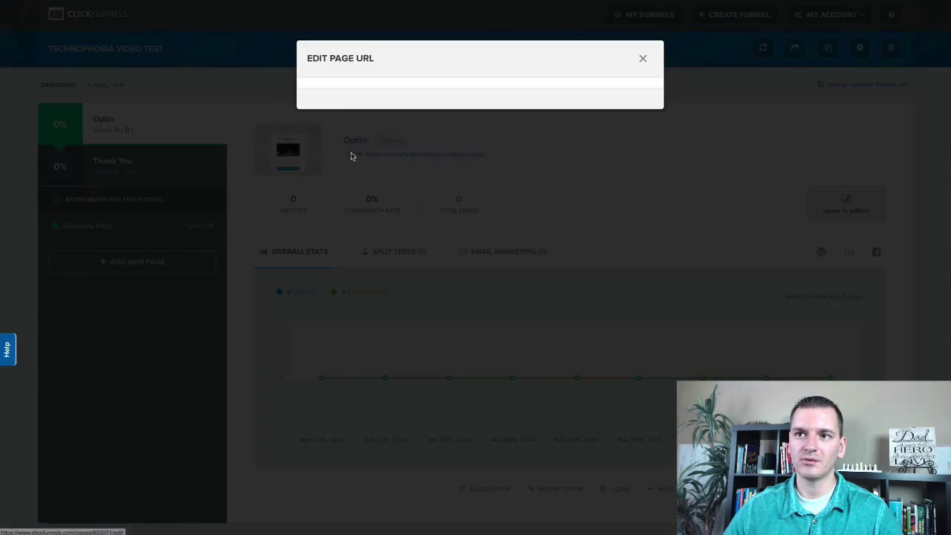
{"action": "left_click", "coordinate": [438, 135]}
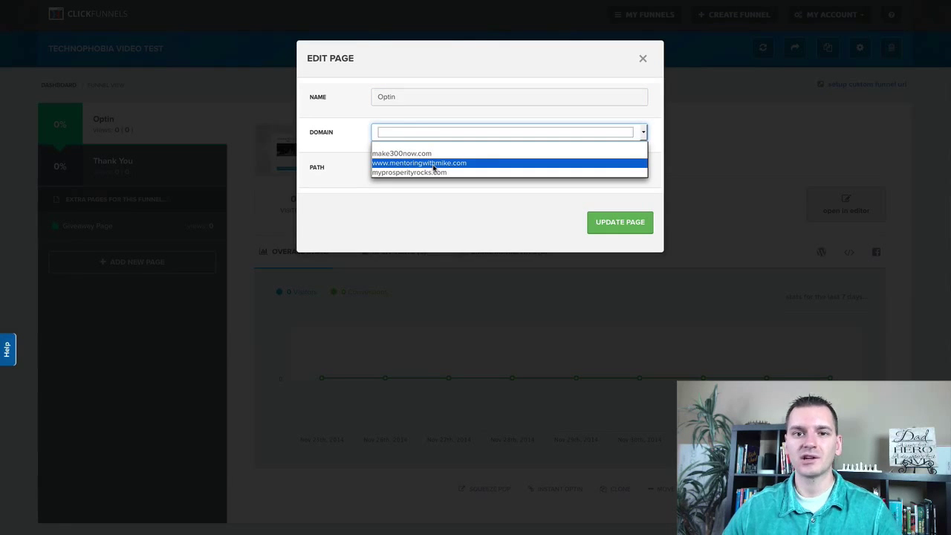
{"action": "left_click", "coordinate": [639, 59]}
{"action": "left_click", "coordinate": [642, 59]}
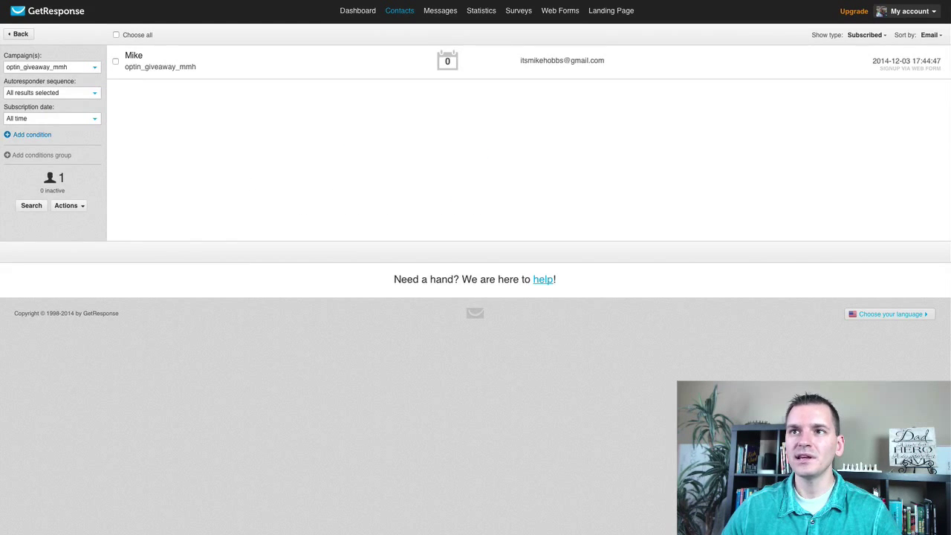
- In GetResponse, open the First Email autoresponder of optin_giveaway_mmh, edit its message, and continue past the message settings
{"action": "mouse_move", "coordinate": [433, 11]}
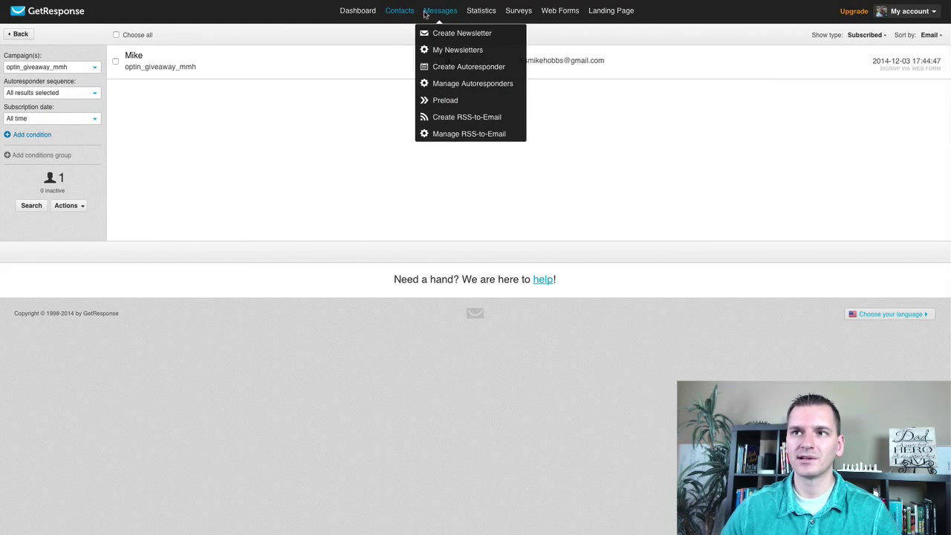
{"action": "left_click", "coordinate": [441, 87]}
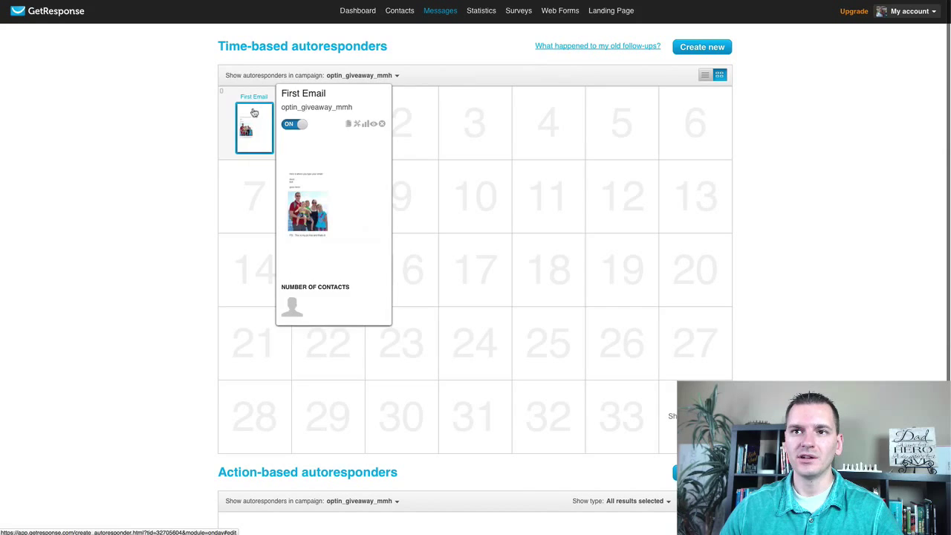
{"action": "left_click", "coordinate": [357, 125]}
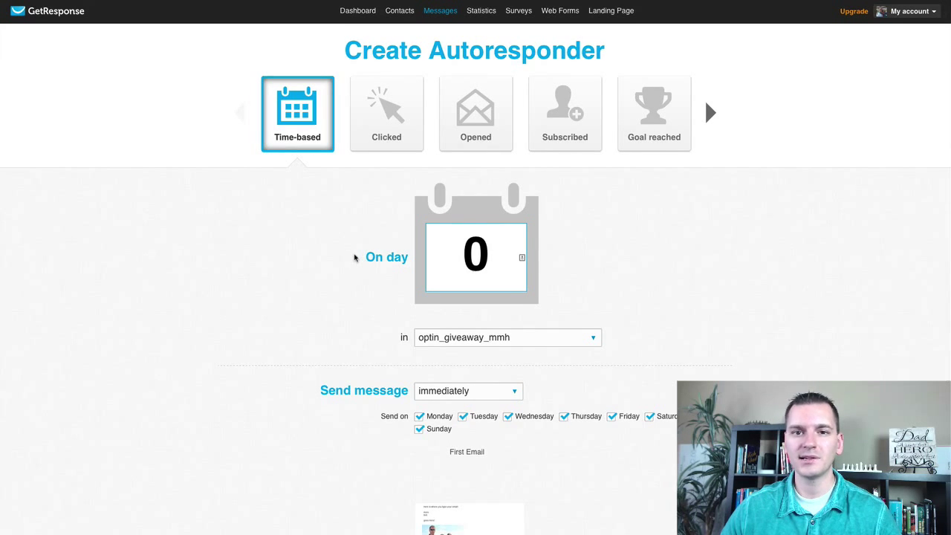
{"action": "scroll", "coordinate": [355, 257], "scroll_direction": "down", "scroll_amount": 5}
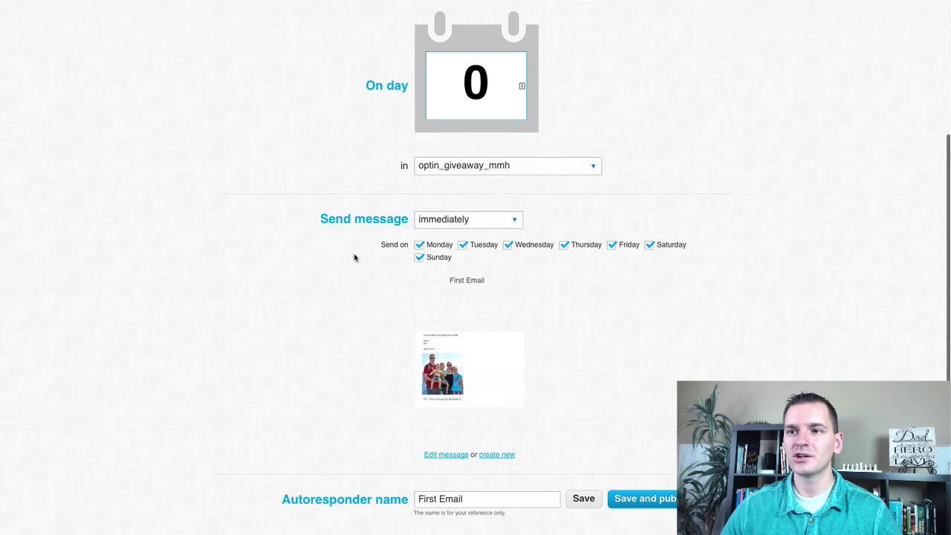
{"action": "left_click", "coordinate": [446, 457]}
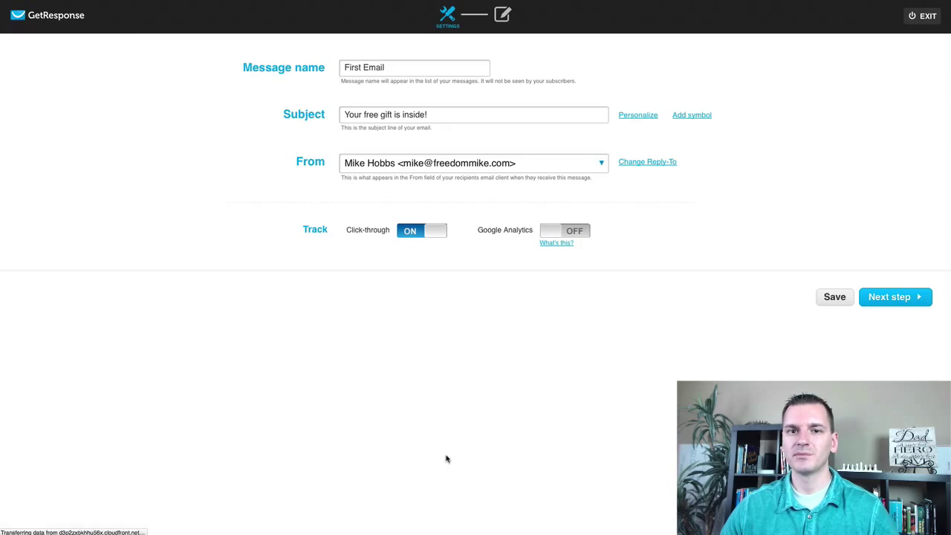
{"action": "left_click", "coordinate": [880, 297]}
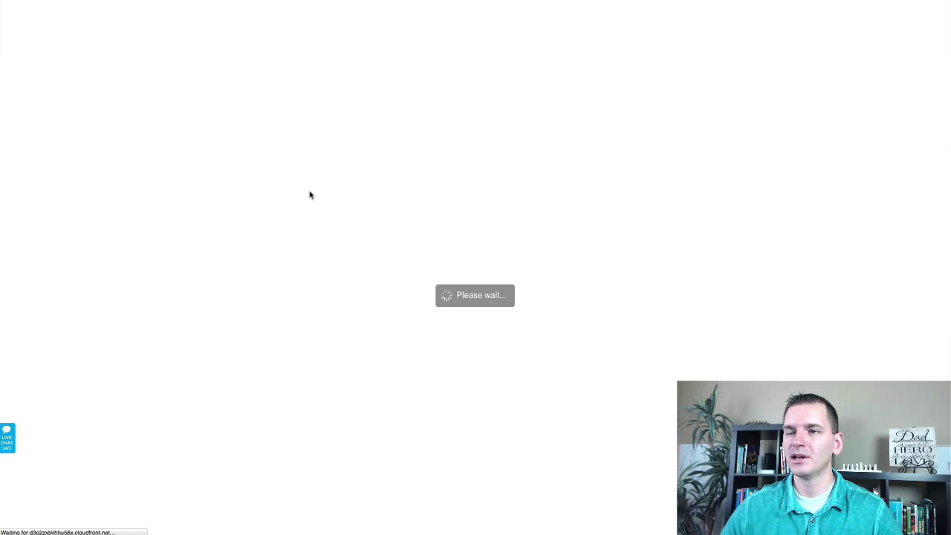
- Replace the word "text" in the email's opening text block with "Link to My Giveaway!"
{"action": "left_click", "coordinate": [254, 65]}
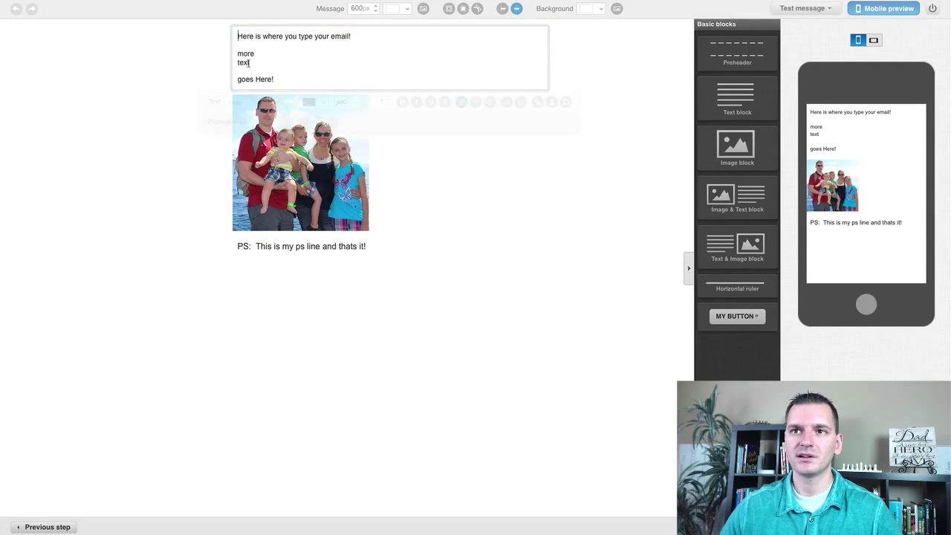
{"action": "left_click_drag", "start_coordinate": [254, 64], "coordinate": [230, 66]}
{"action": "type", "text": "Link to My "}
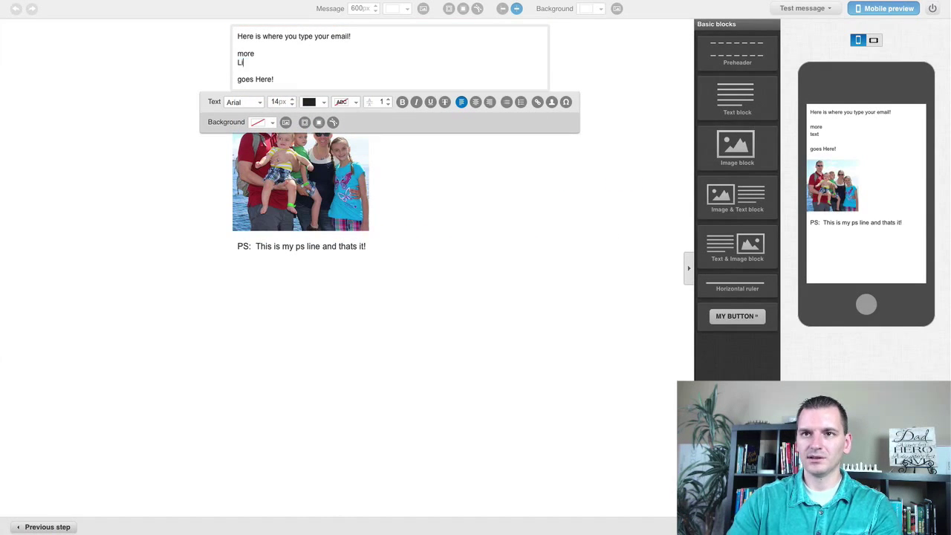
{"action": "type", "text": "Giveaway!"}
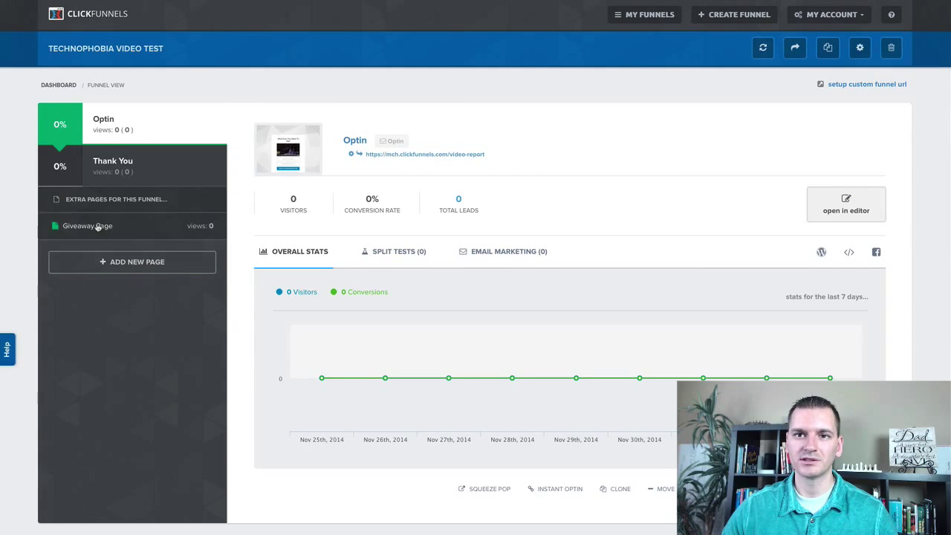
- In ClickFunnels, open the Giveaway Page and copy its page URL
{"action": "left_click", "coordinate": [65, 235]}
{"action": "left_click", "coordinate": [479, 153]}
{"action": "key", "text": "ctrl+c"}
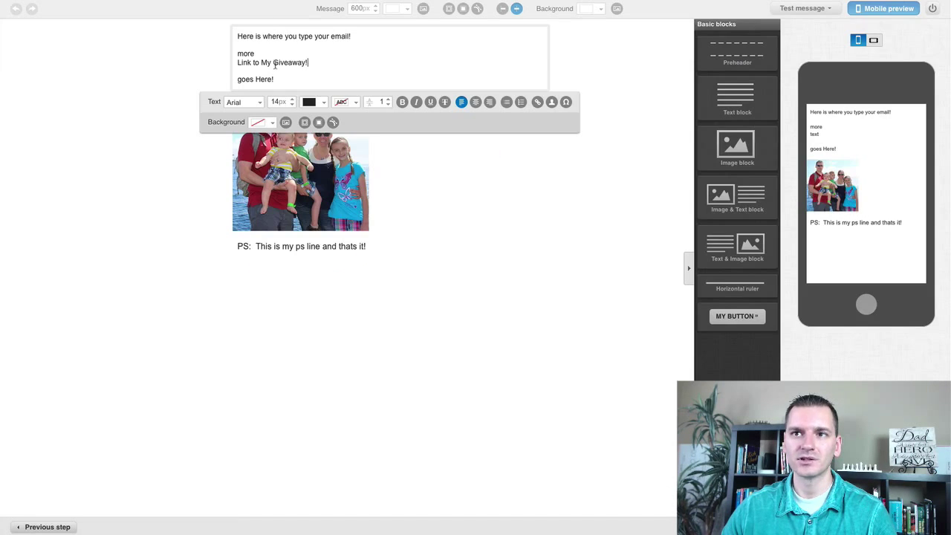
{"action": "left_click_drag", "start_coordinate": [314, 63], "coordinate": [237, 64]}
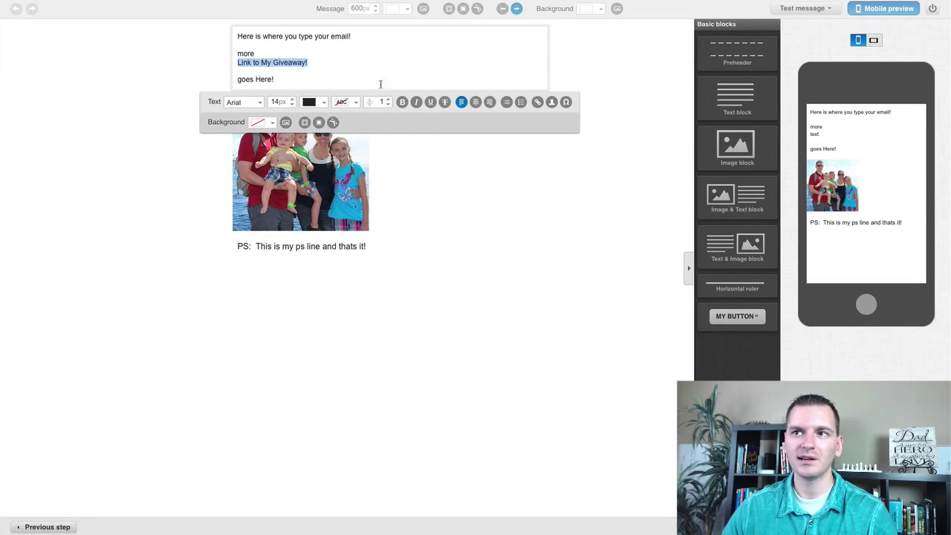
{"action": "left_click", "coordinate": [538, 102]}
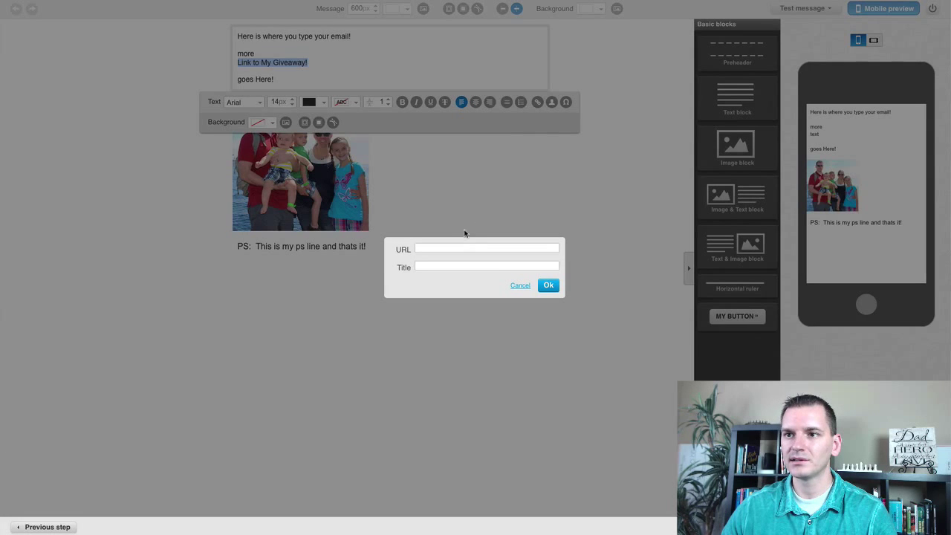
{"action": "left_click", "coordinate": [452, 246]}
{"action": "key", "text": "ctrl+v"}
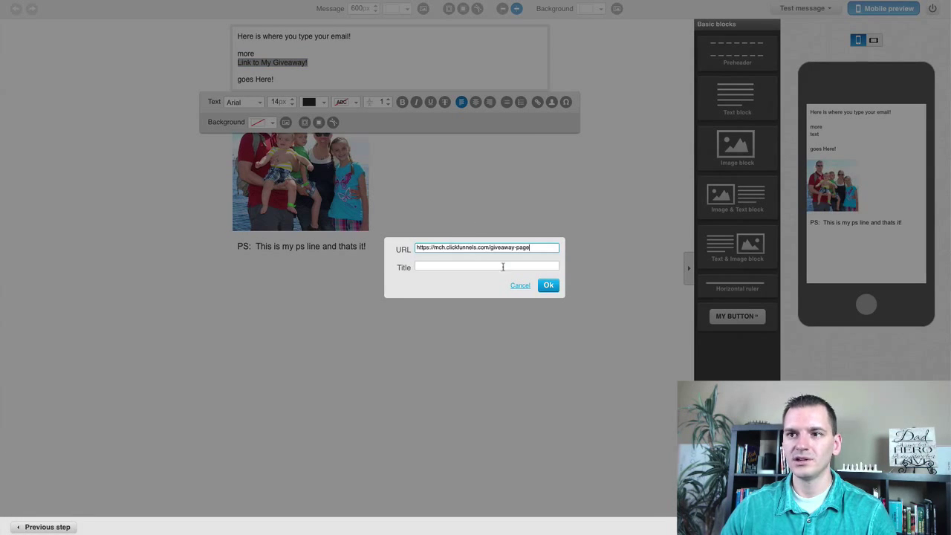
{"action": "left_click", "coordinate": [548, 285]}
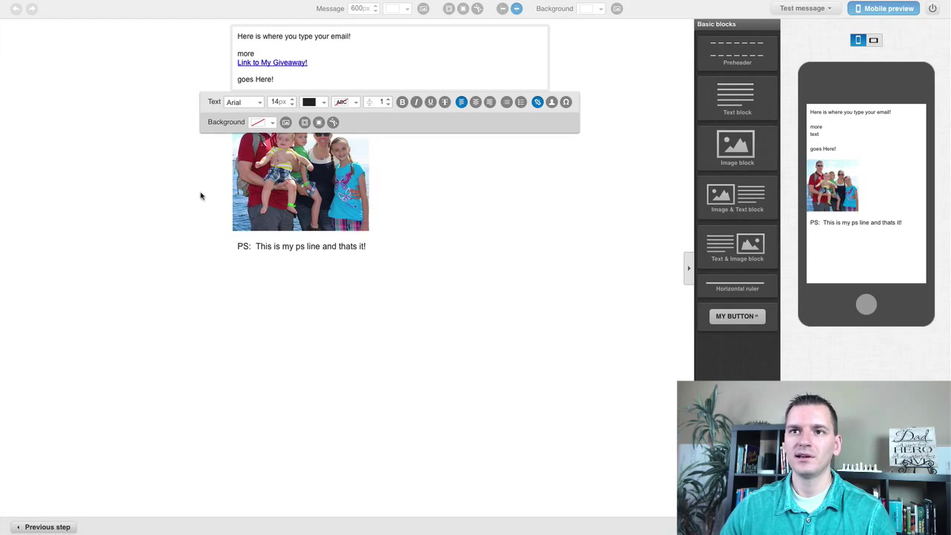
- Insert a line break after "more" above the giveaway link, and save and publish the First Email autoresponder
{"action": "left_click", "coordinate": [266, 52]}
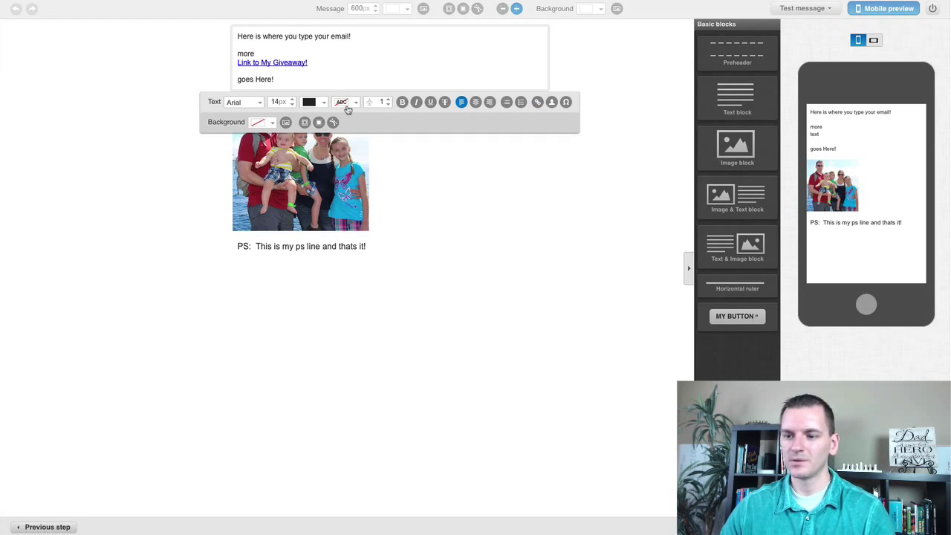
{"action": "key", "text": "Return"}
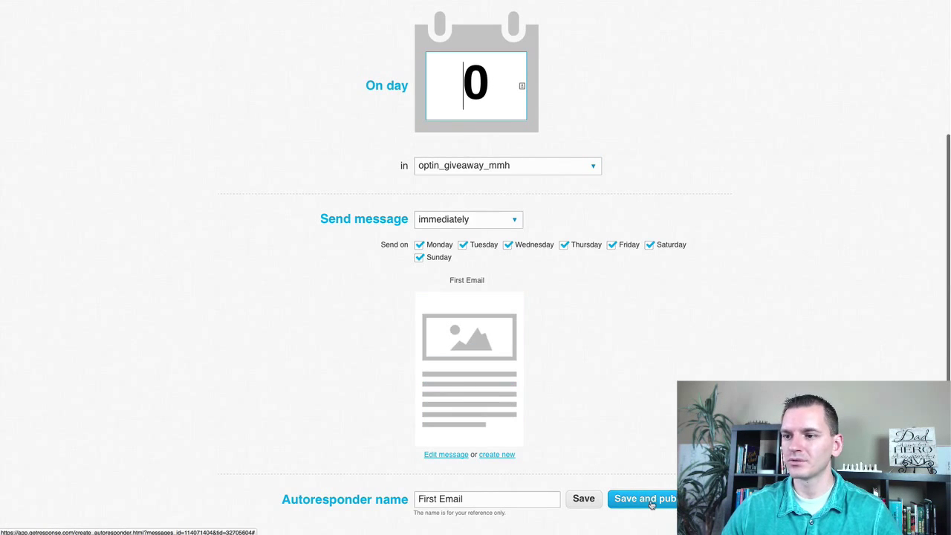
{"action": "left_click", "coordinate": [646, 499]}
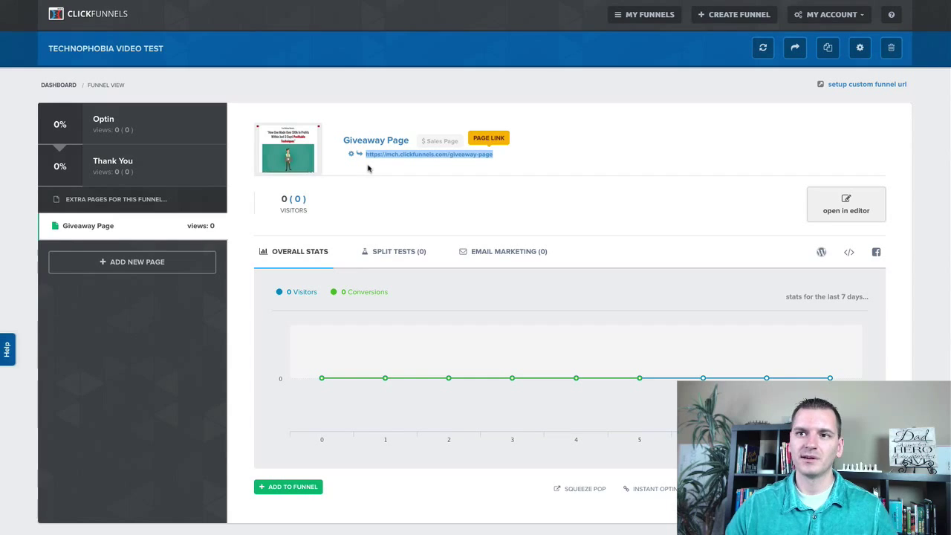
{"action": "left_click", "coordinate": [443, 154]}
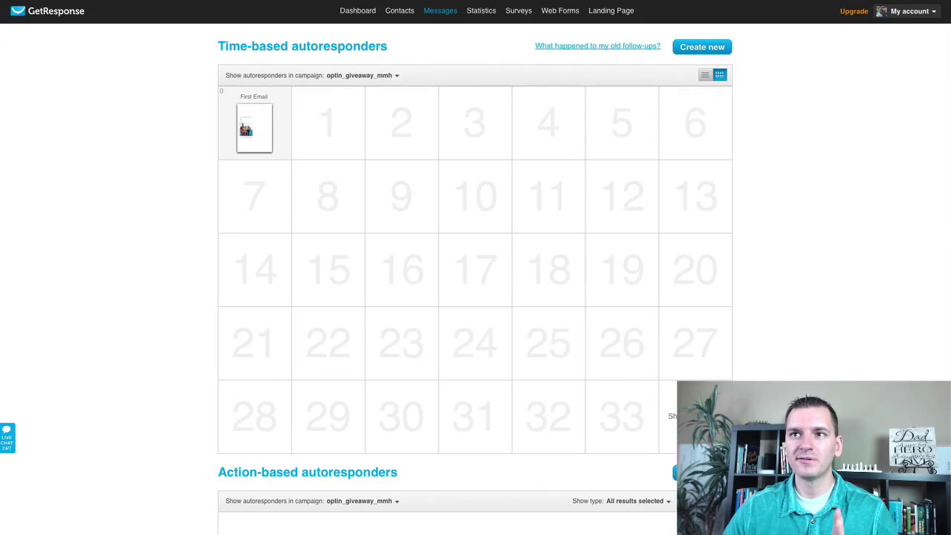
{"action": "mouse_move", "coordinate": [555, 15]}
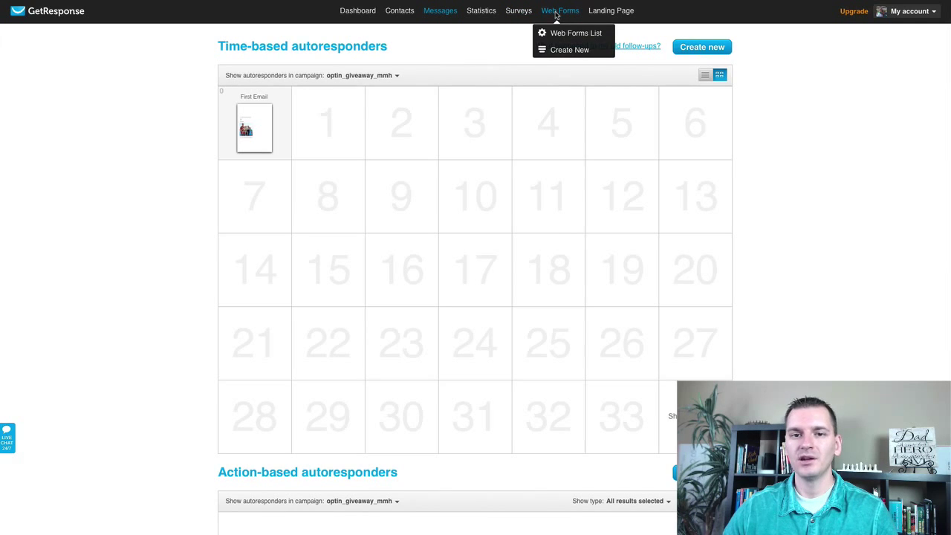